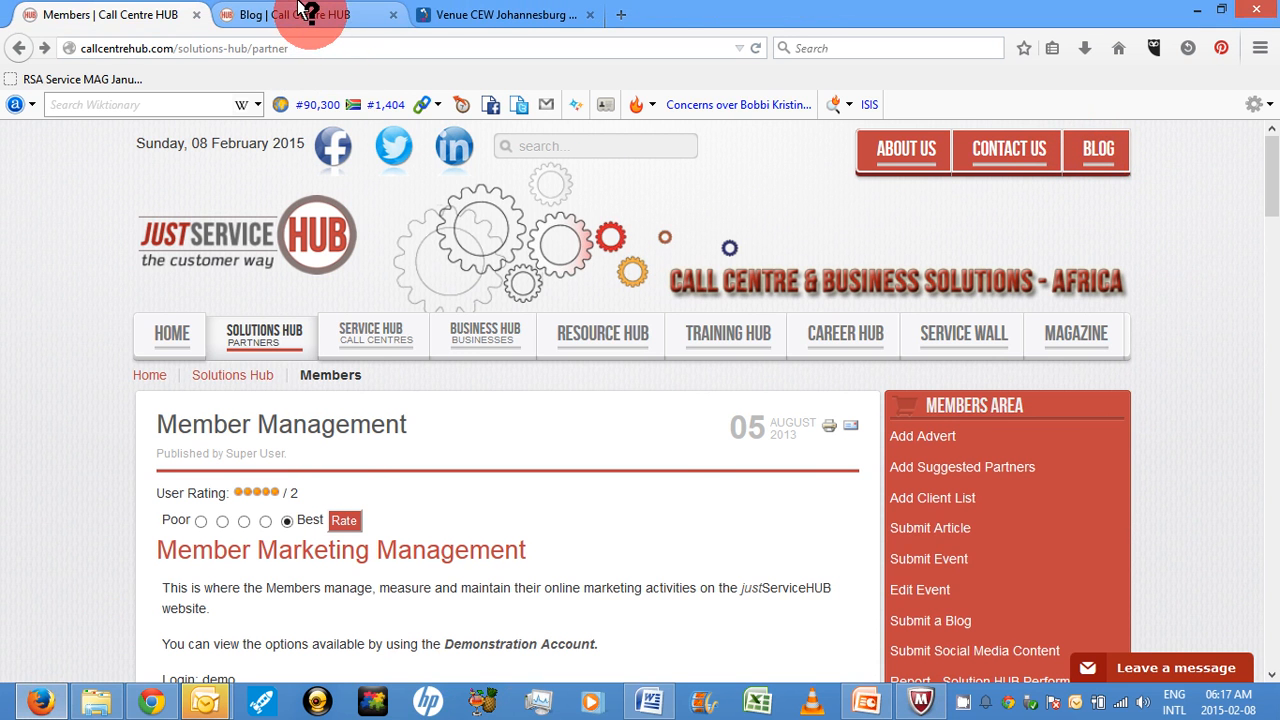
Step: Switch to the open Blog page and open the Register as Blog Author form
click(303, 12)
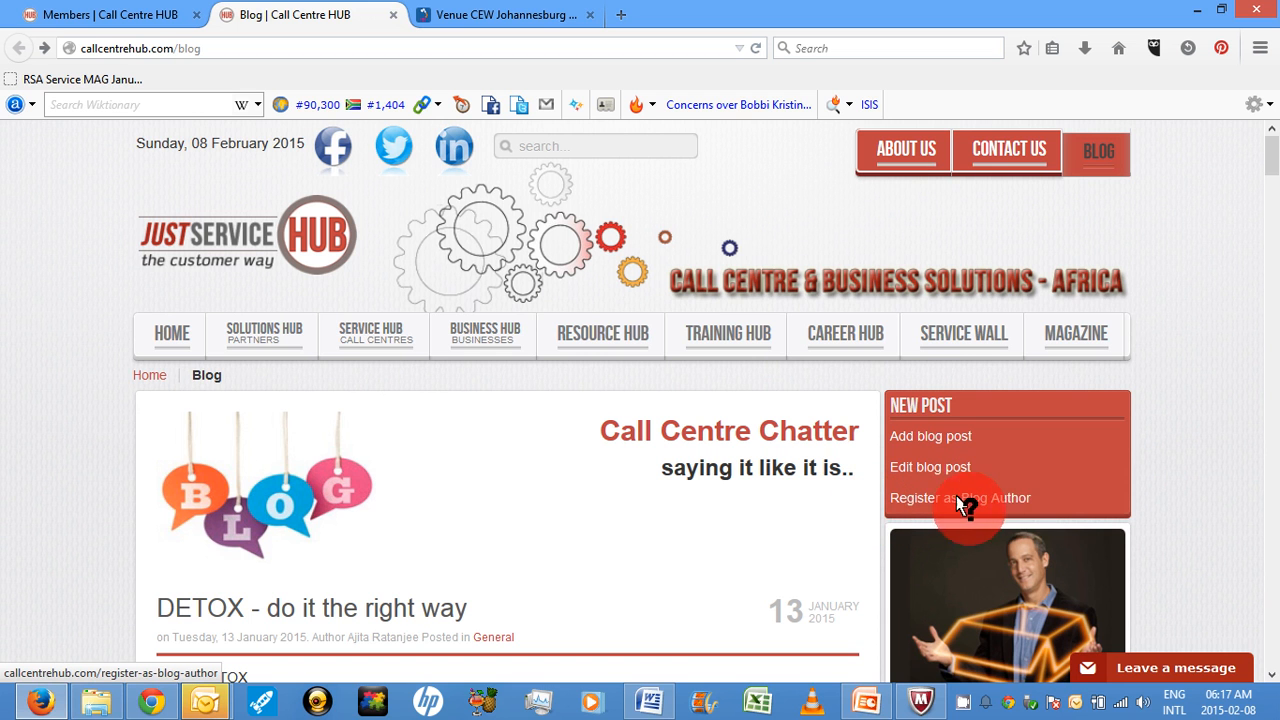
click(1063, 504)
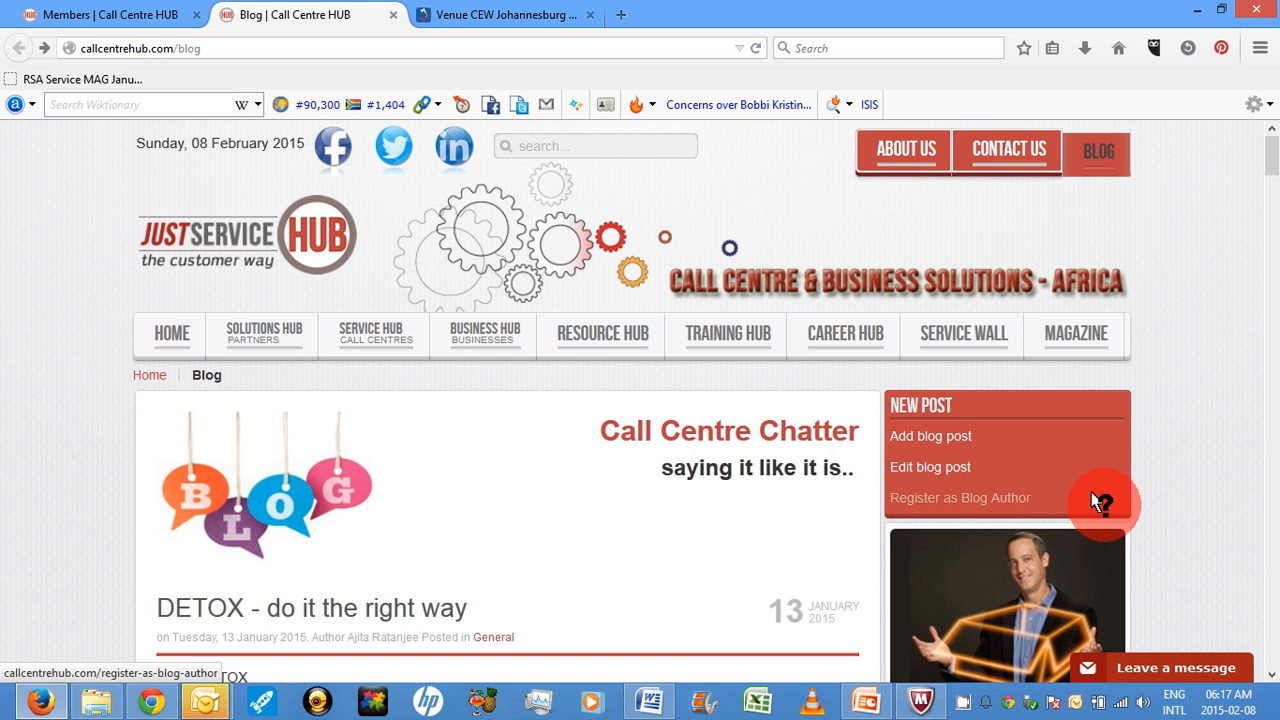
click(920, 496)
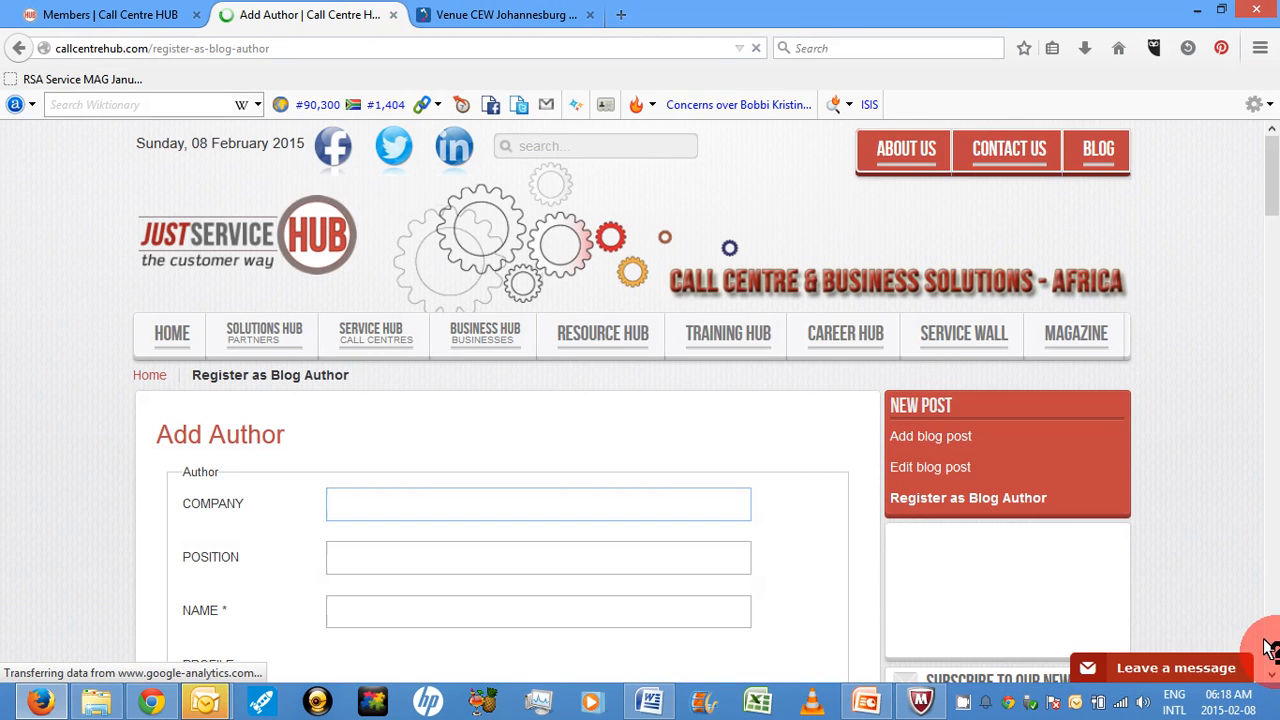
Step: Examine the upper Add Author fields, including company, position, name, profile editor and the list of already uploaded images
scroll(1265, 672, down, 3)
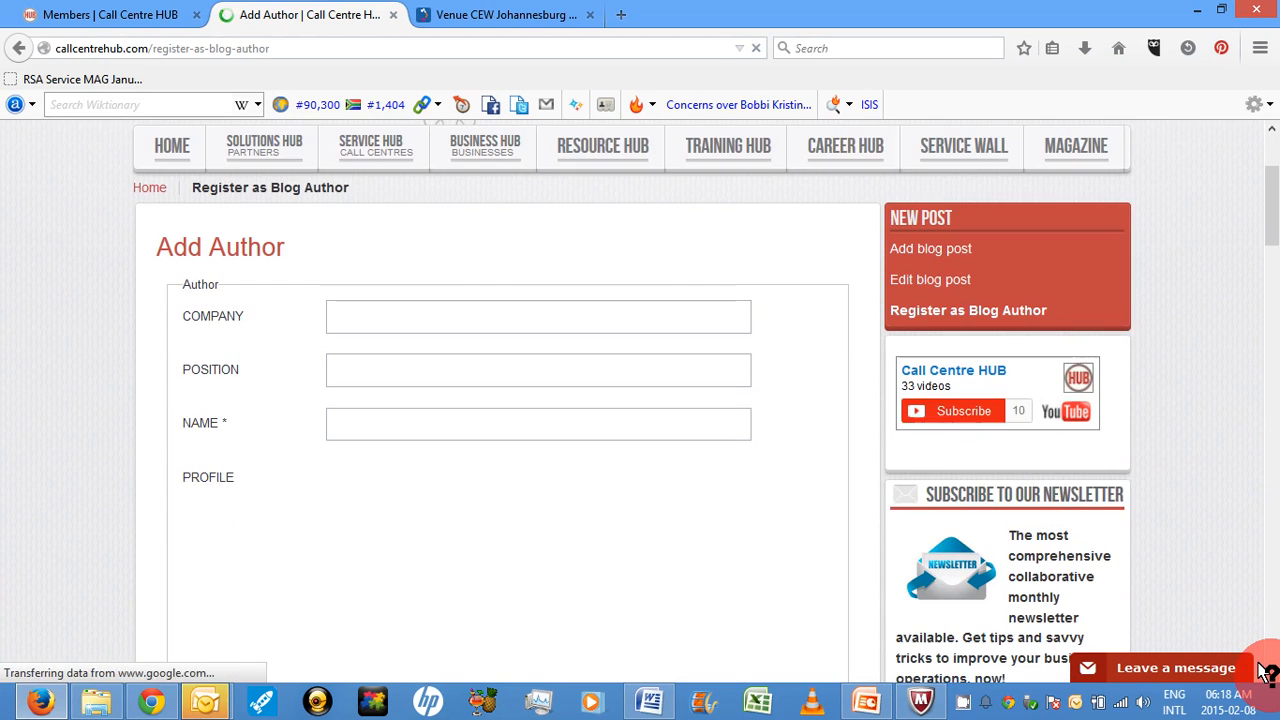
scroll(1265, 672, down, 2)
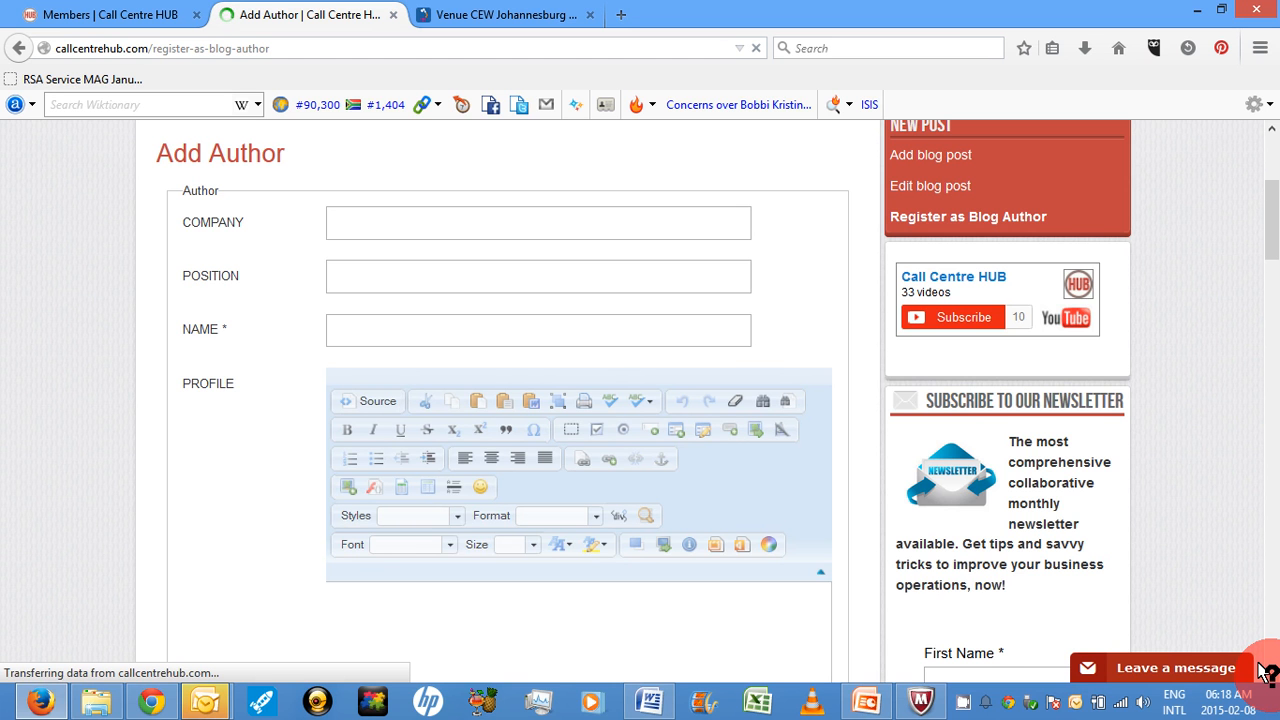
scroll(1265, 672, down, 2)
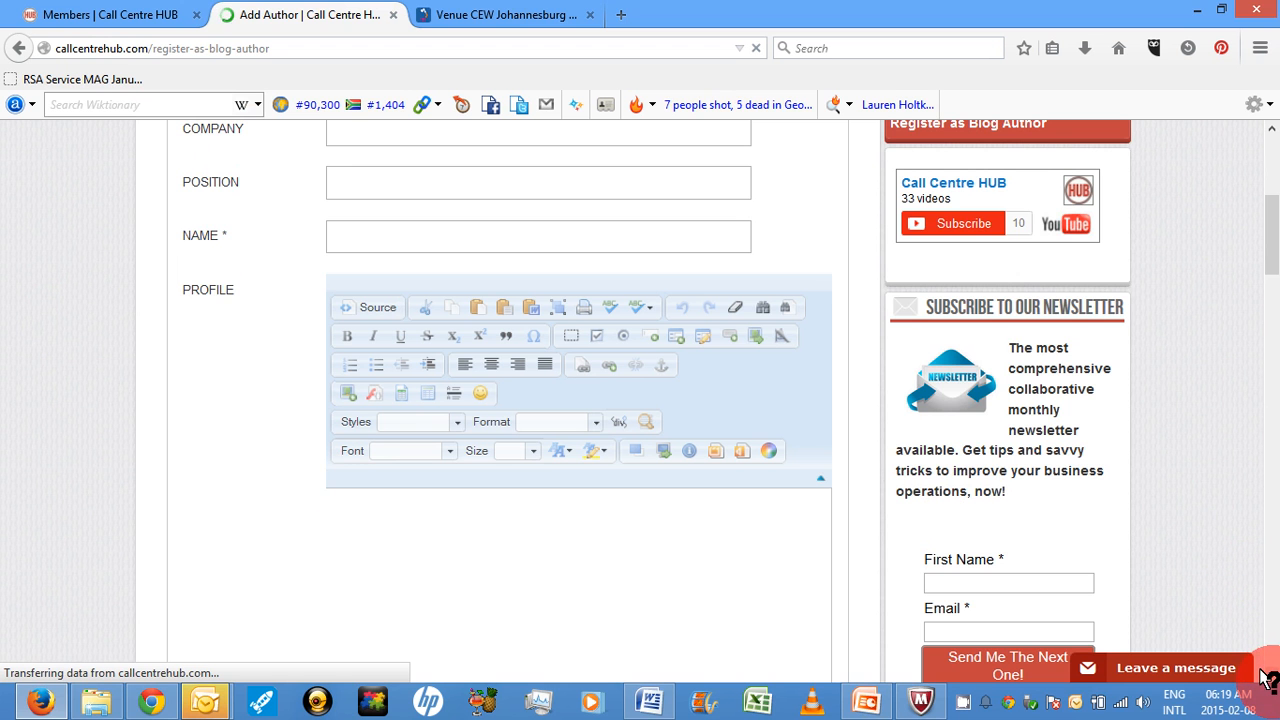
scroll(1265, 672, down, 1)
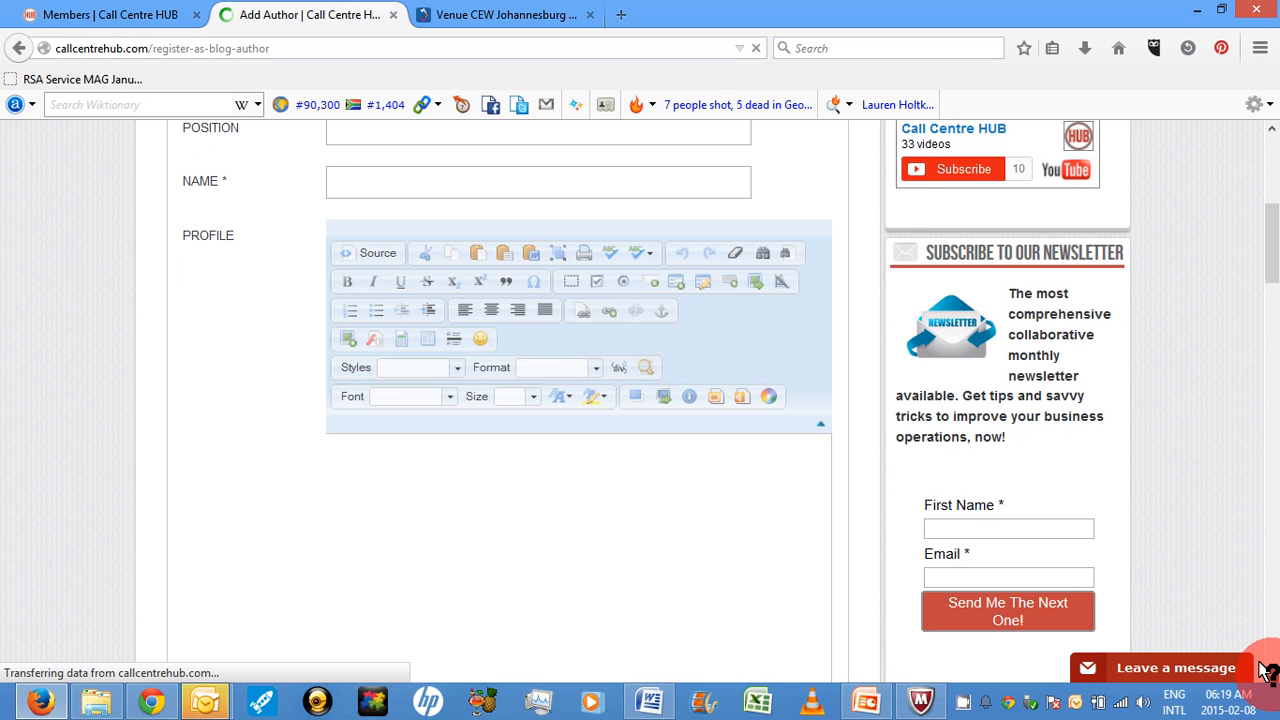
scroll(1265, 672, down, 7)
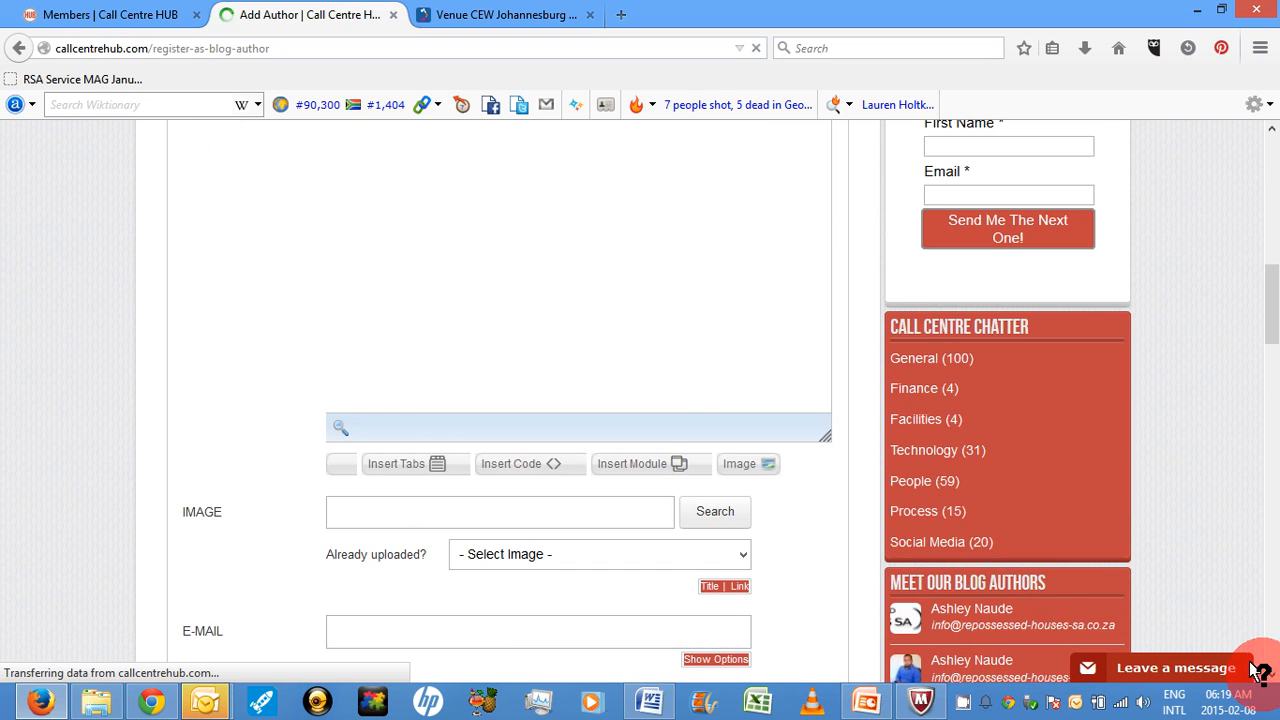
mouse_move(1262, 676)
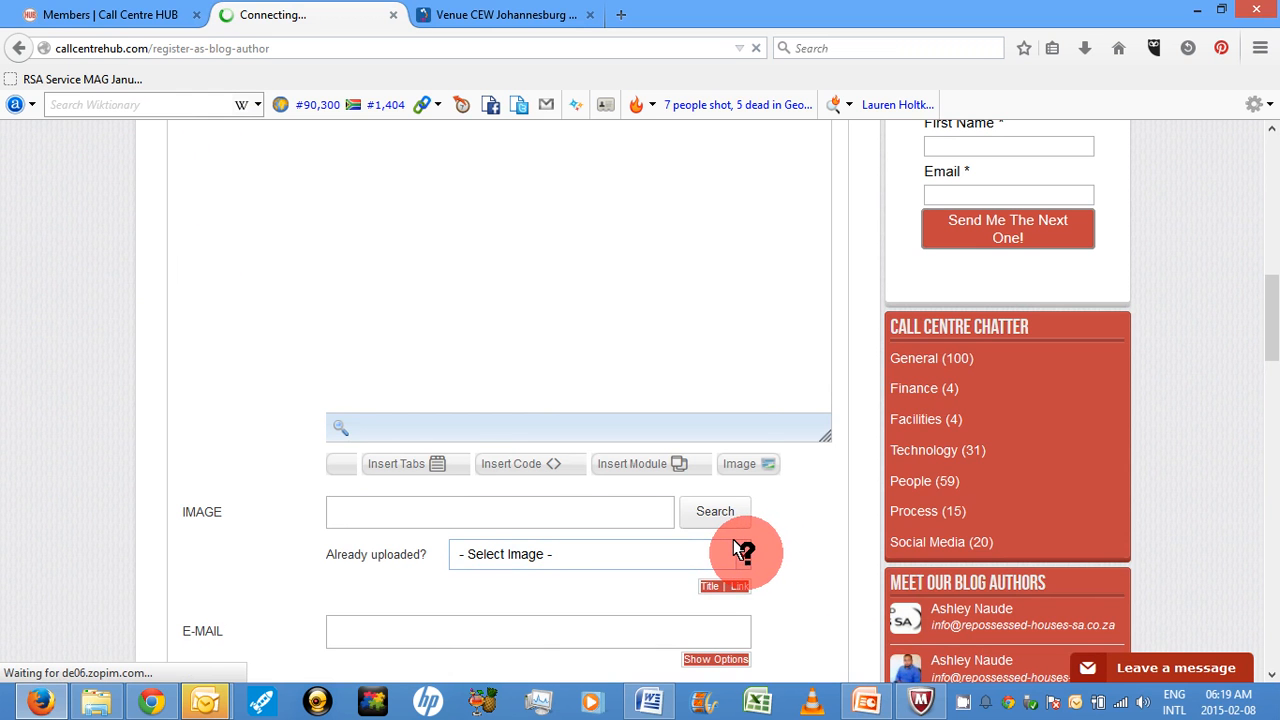
click(737, 552)
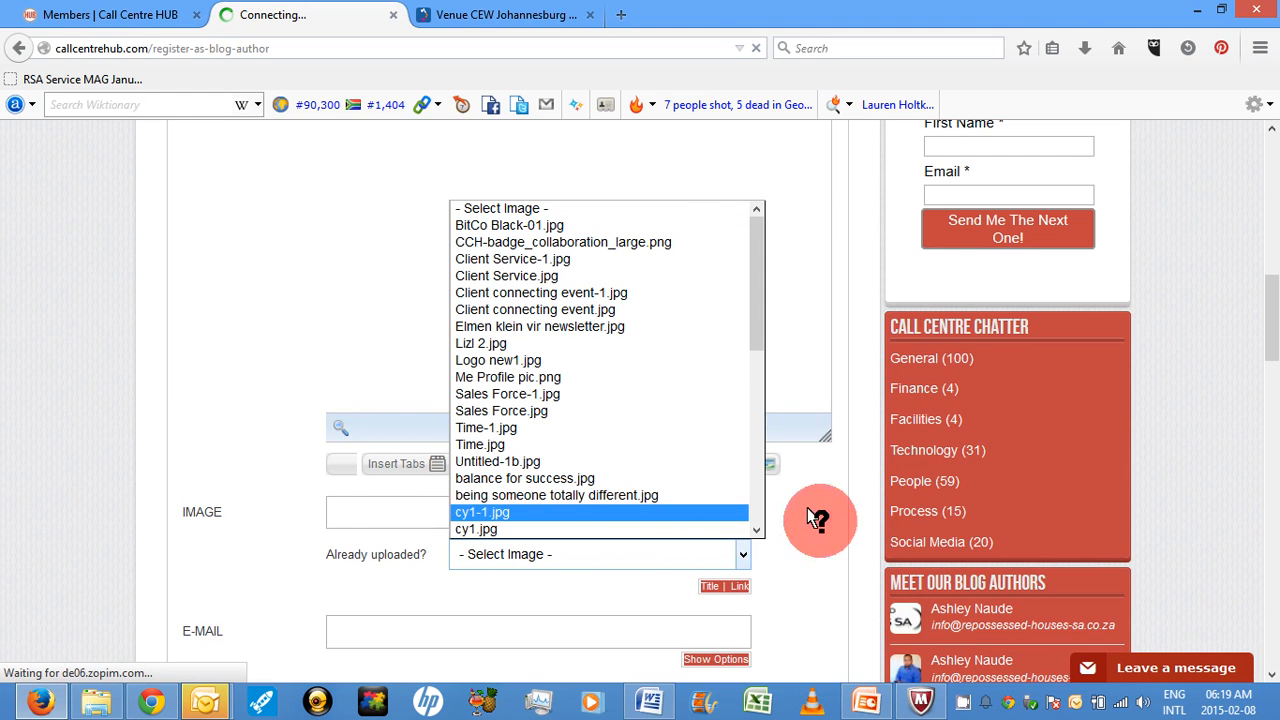
key(Down)
click(808, 548)
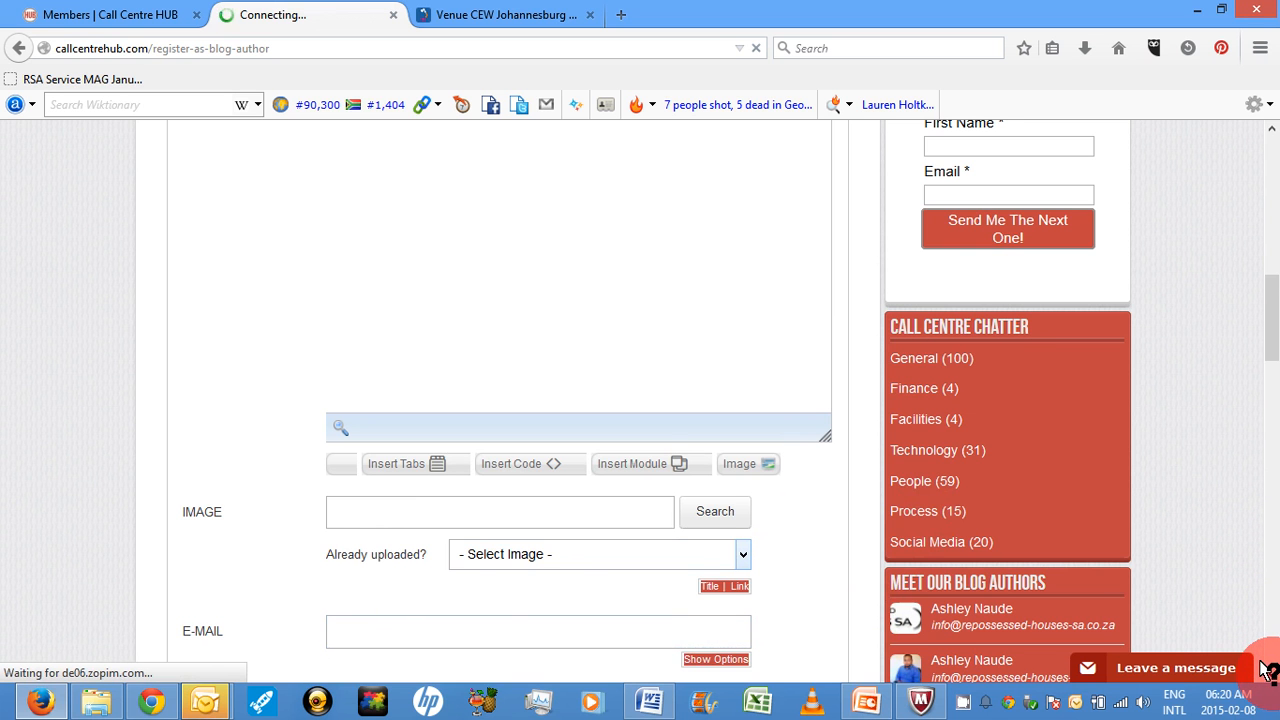
Step: Examine the remaining Add Author fields: e-mail, website, blog categories, captcha and the submission option
scroll(1265, 670, down, 2)
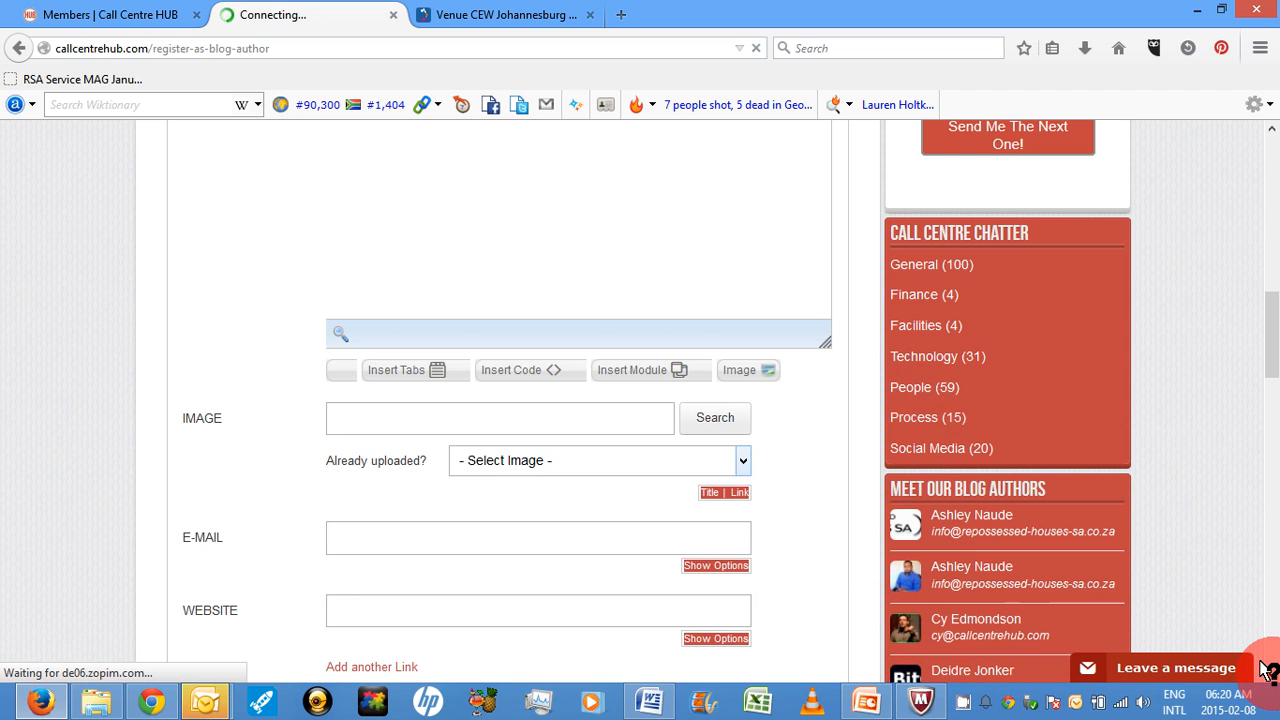
scroll(1265, 670, down, 2)
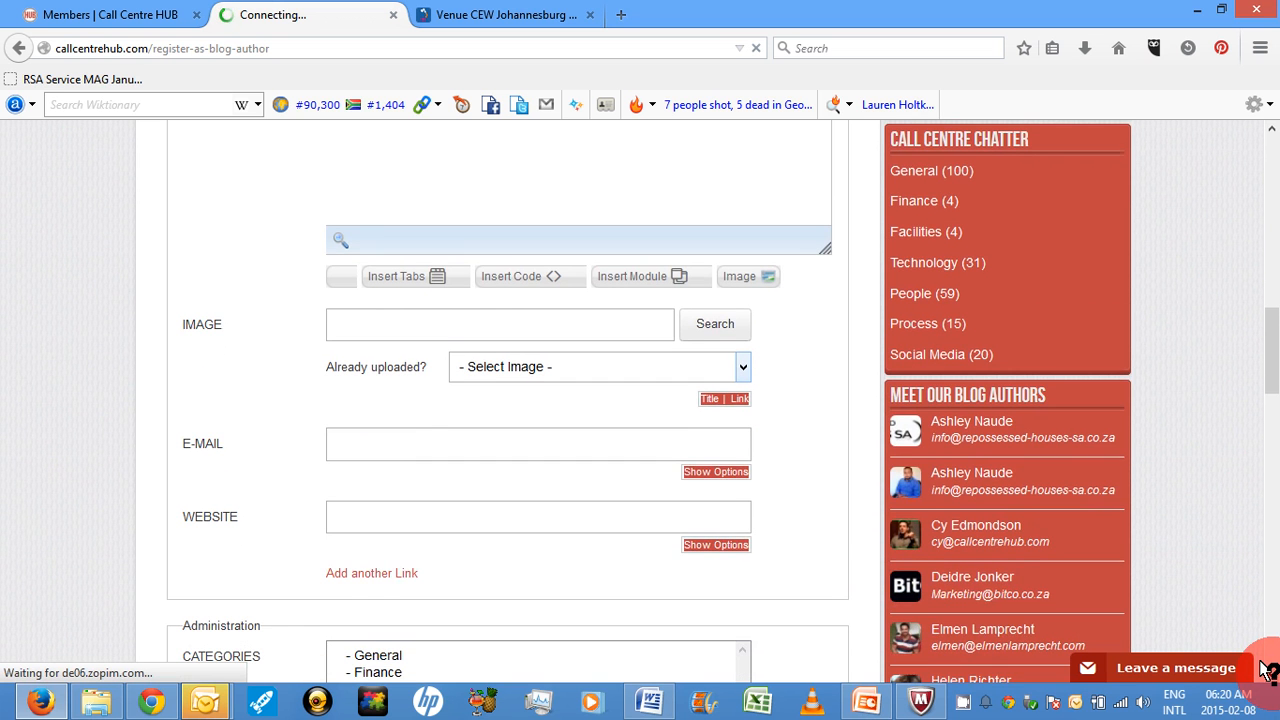
scroll(1265, 670, down, 2)
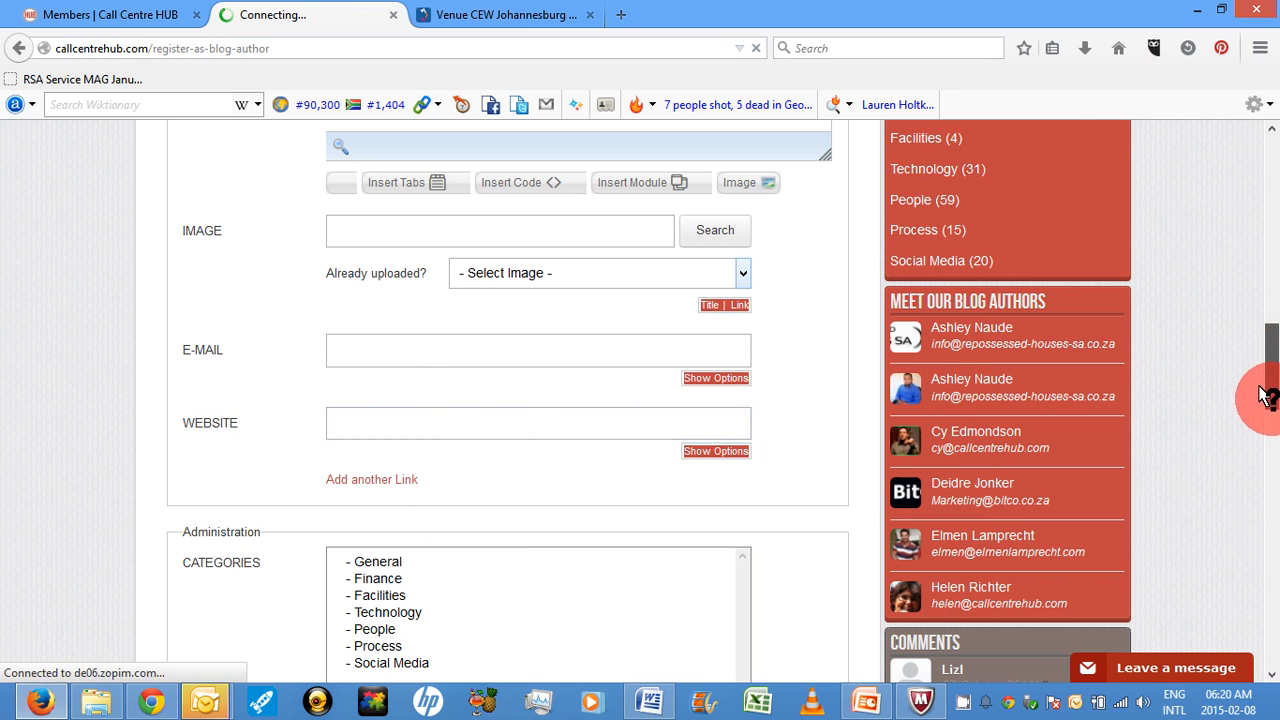
scroll(1264, 398, down, 3)
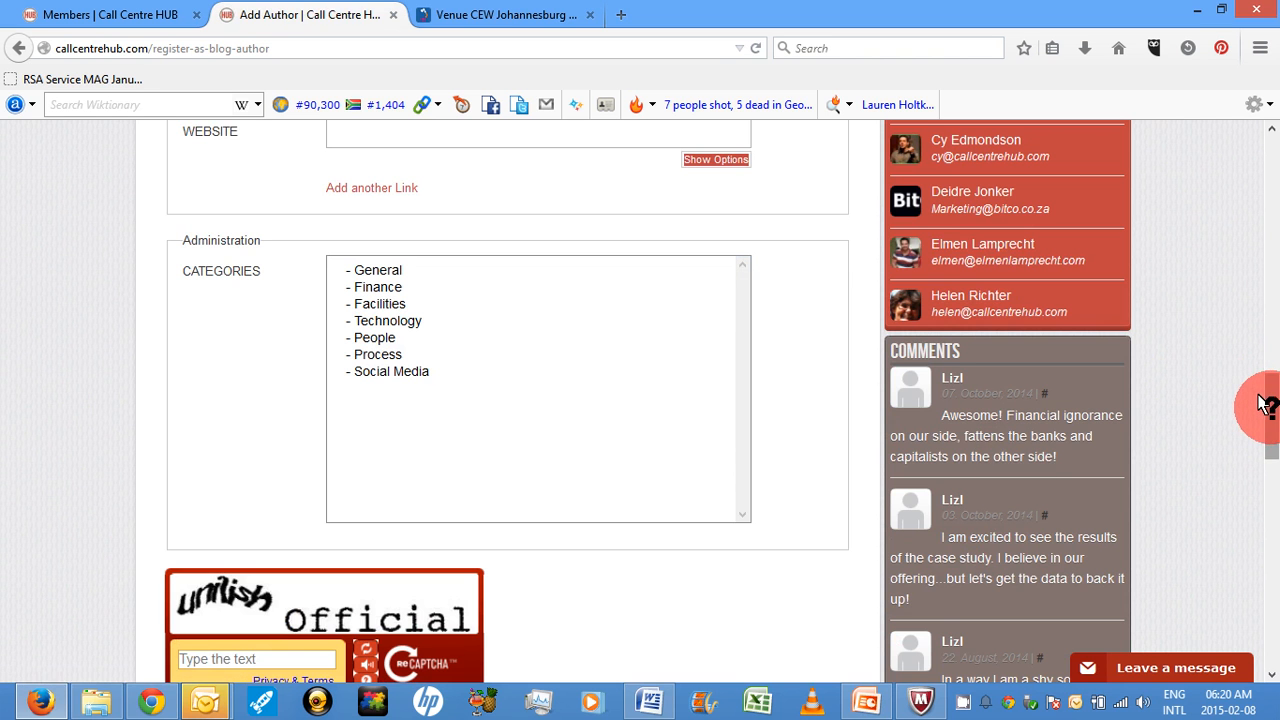
scroll(1262, 445, down, 3)
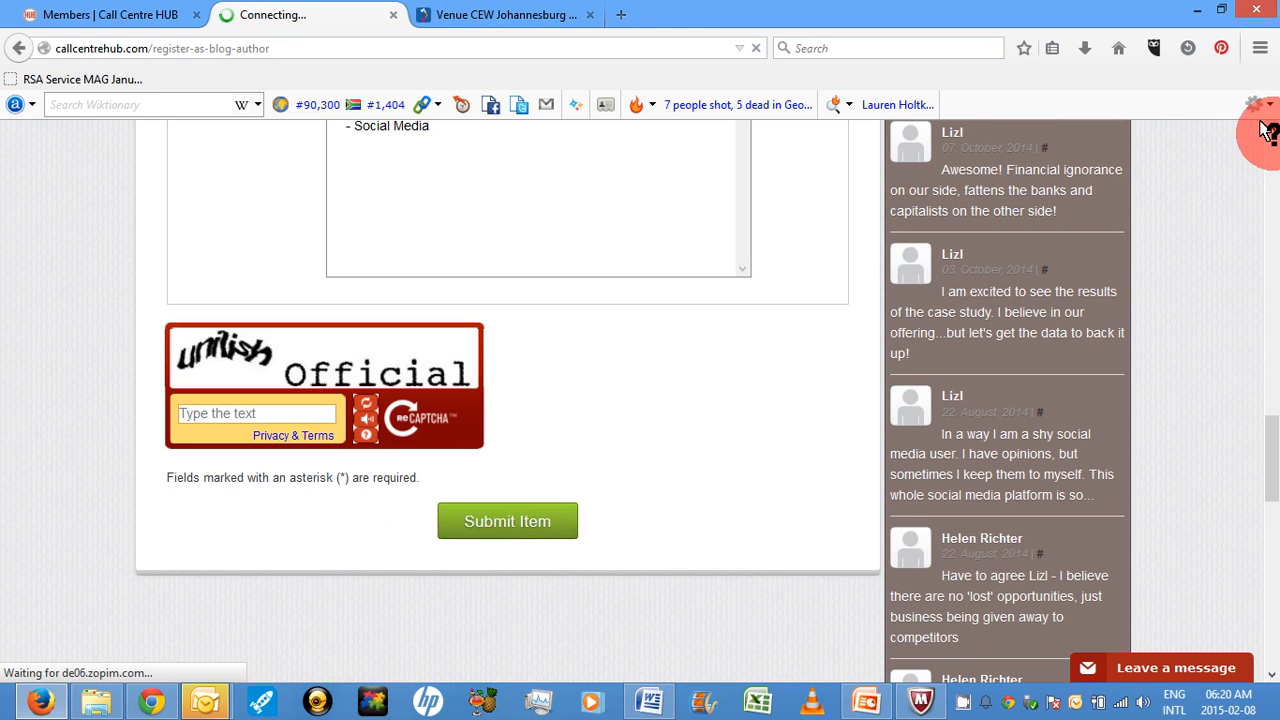
Step: Open an existing blog author's profile from the Meet Our Blog Authors list and view their biography and contact links
scroll(1265, 130, up, 5)
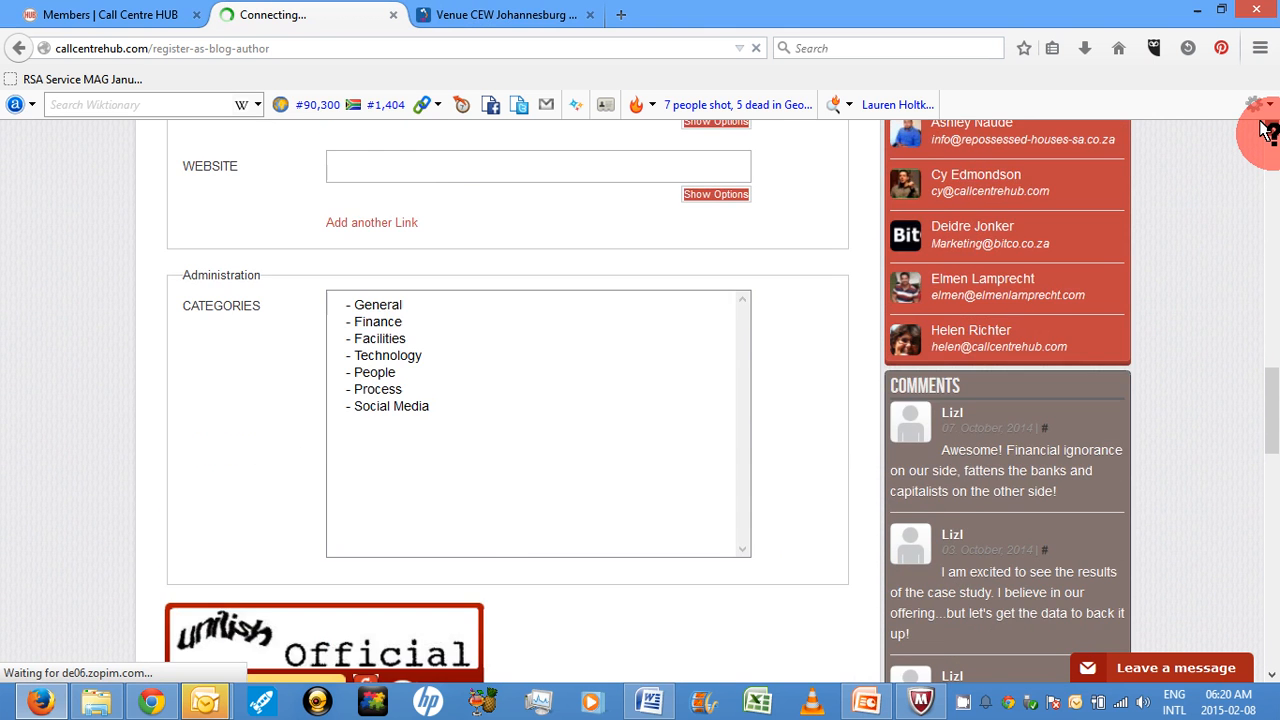
scroll(1265, 130, up, 3)
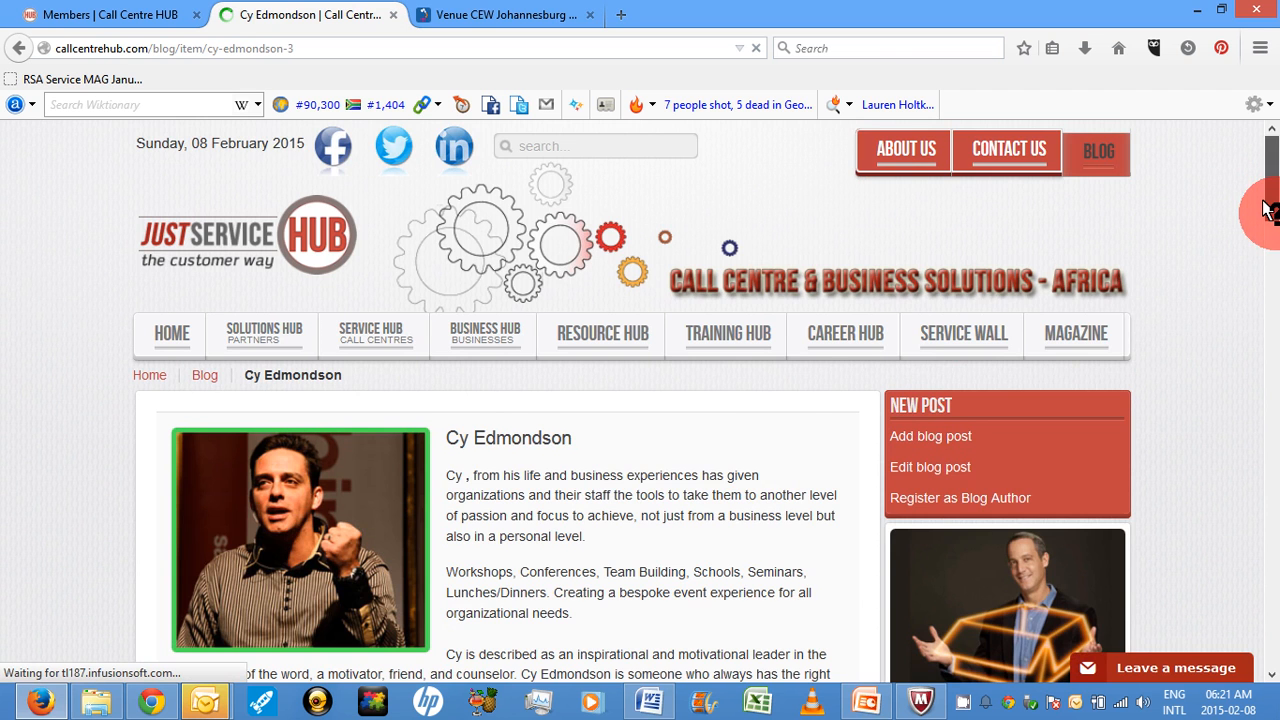
scroll(1266, 210, down, 3)
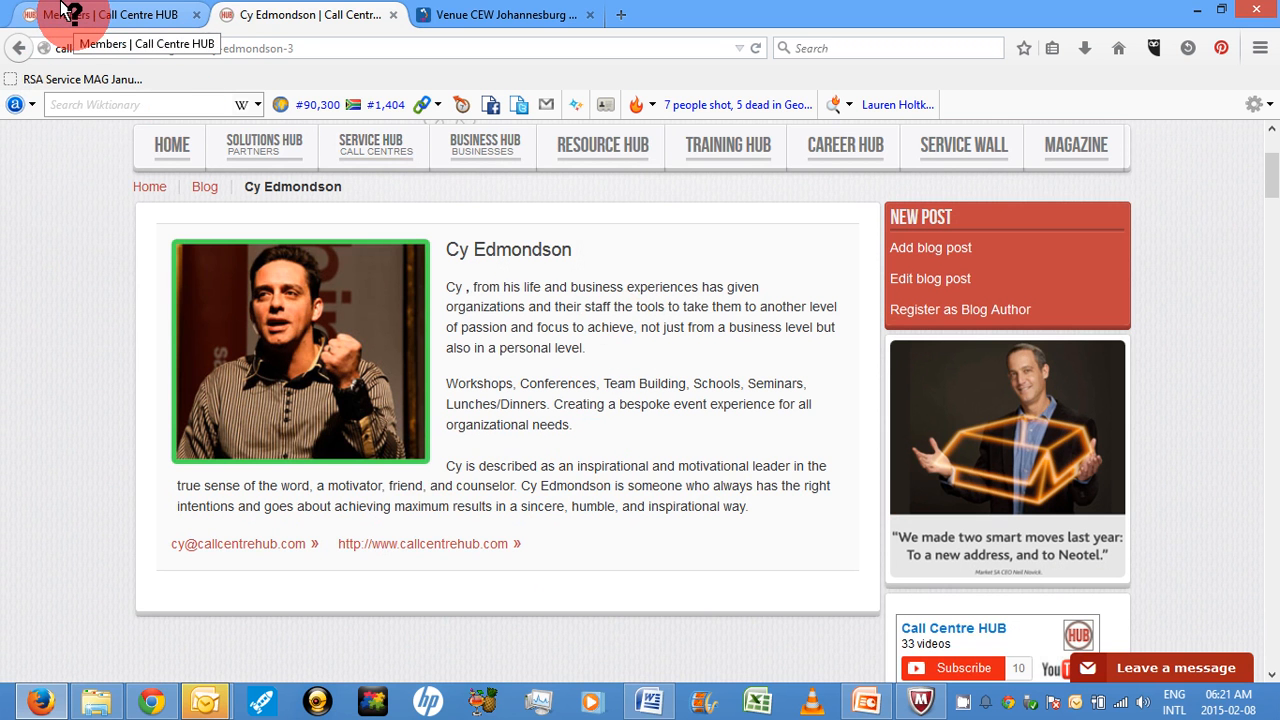
Step: Open the Submit a Blog form from the Members page and set the article date to 2015-02-10
click(65, 10)
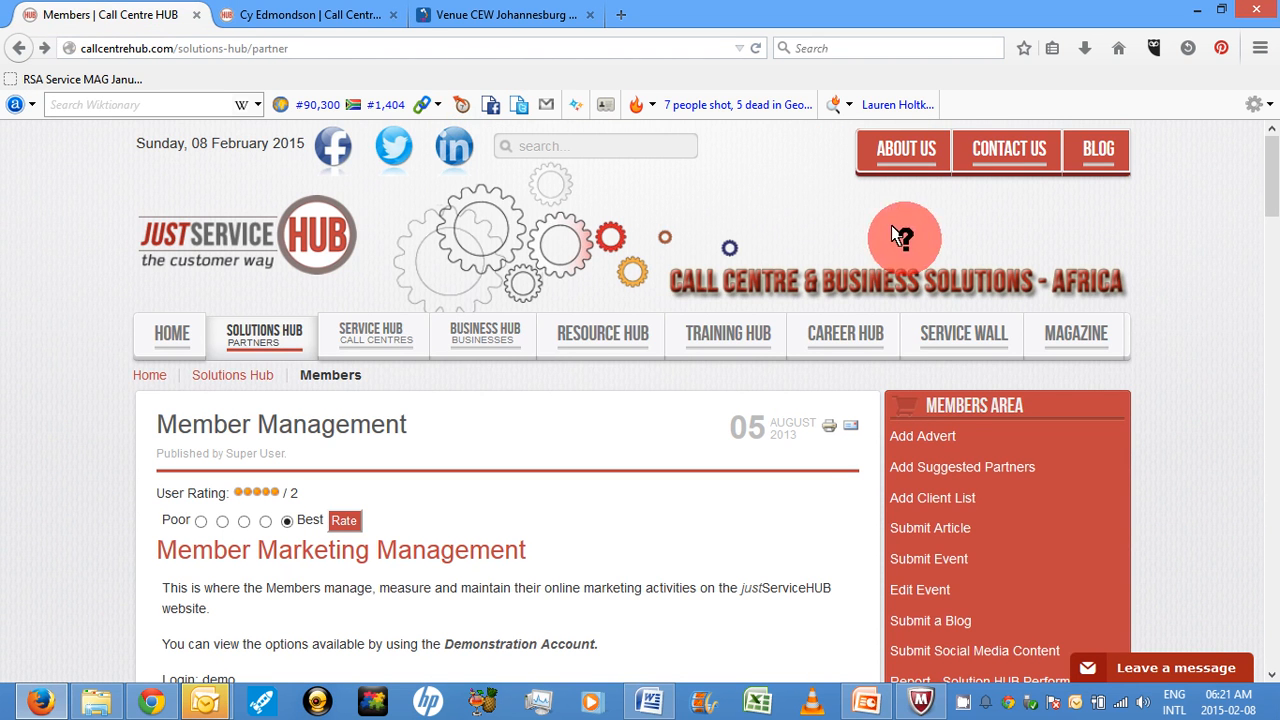
click(950, 620)
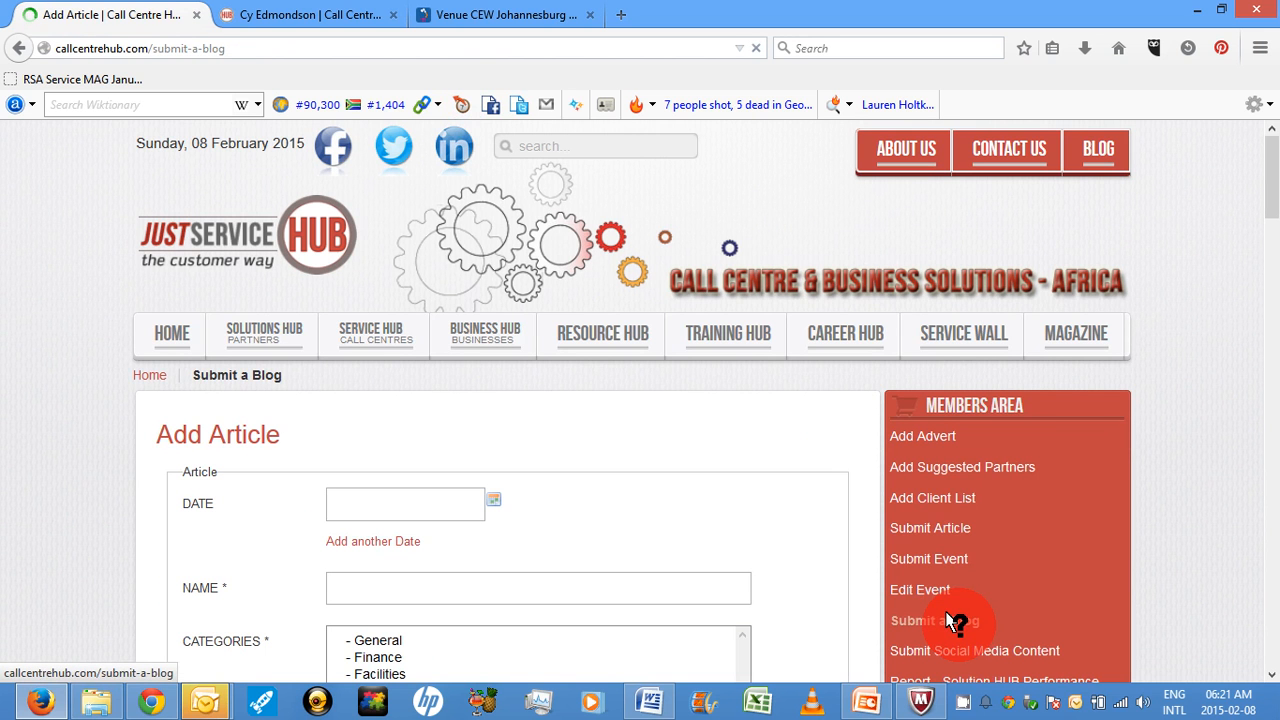
click(483, 503)
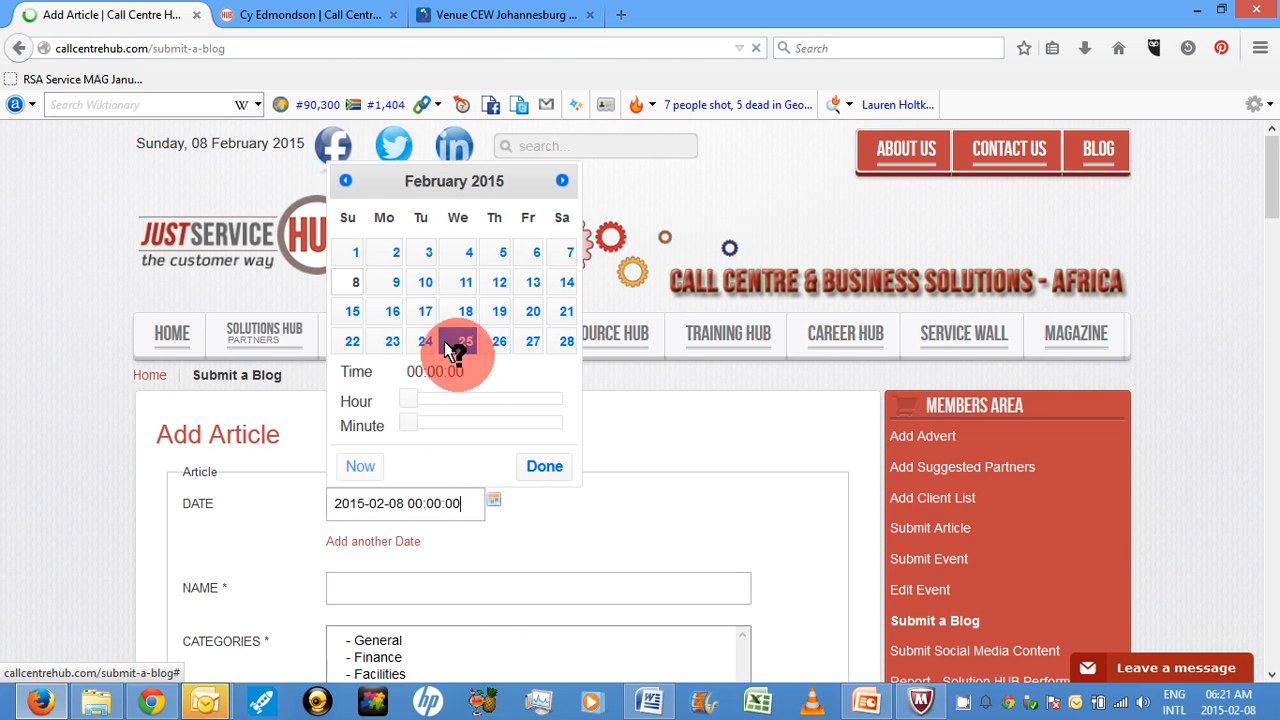
click(425, 282)
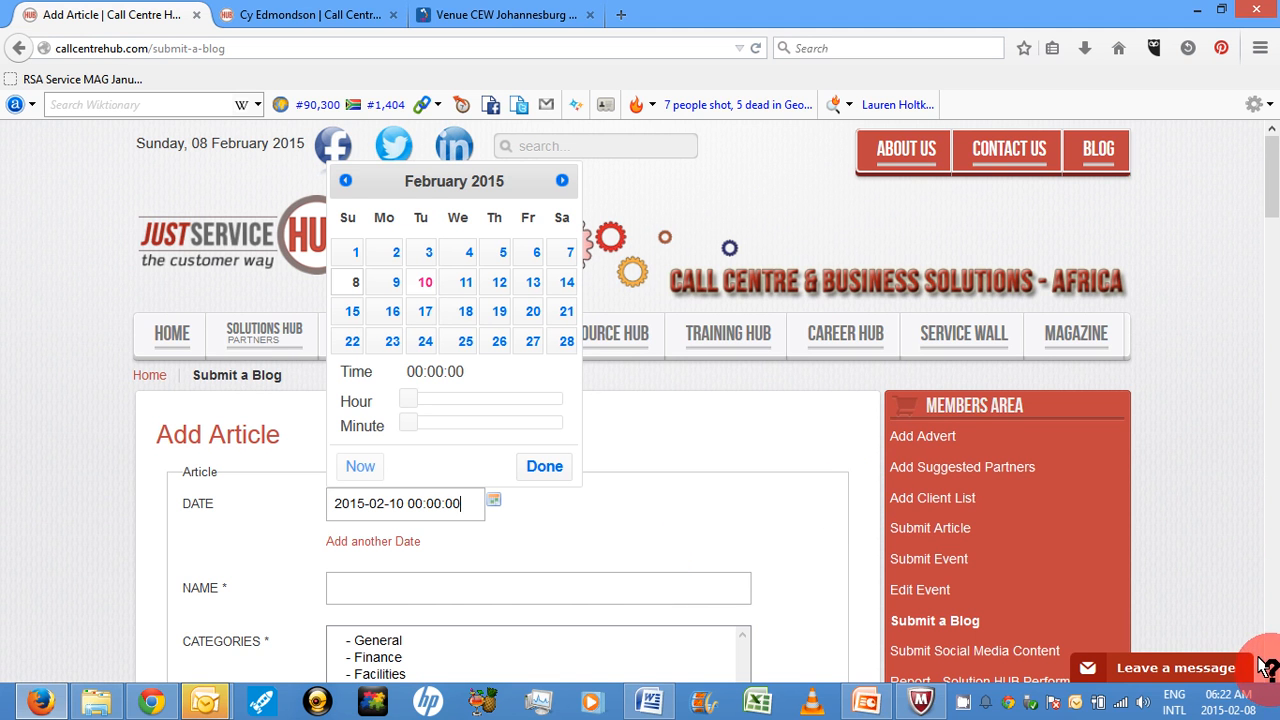
Step: Copy the heading "Lowering operating costs for call centre management" from the Word document into the article's Name field in Firefox
scroll(1262, 668, down, 2)
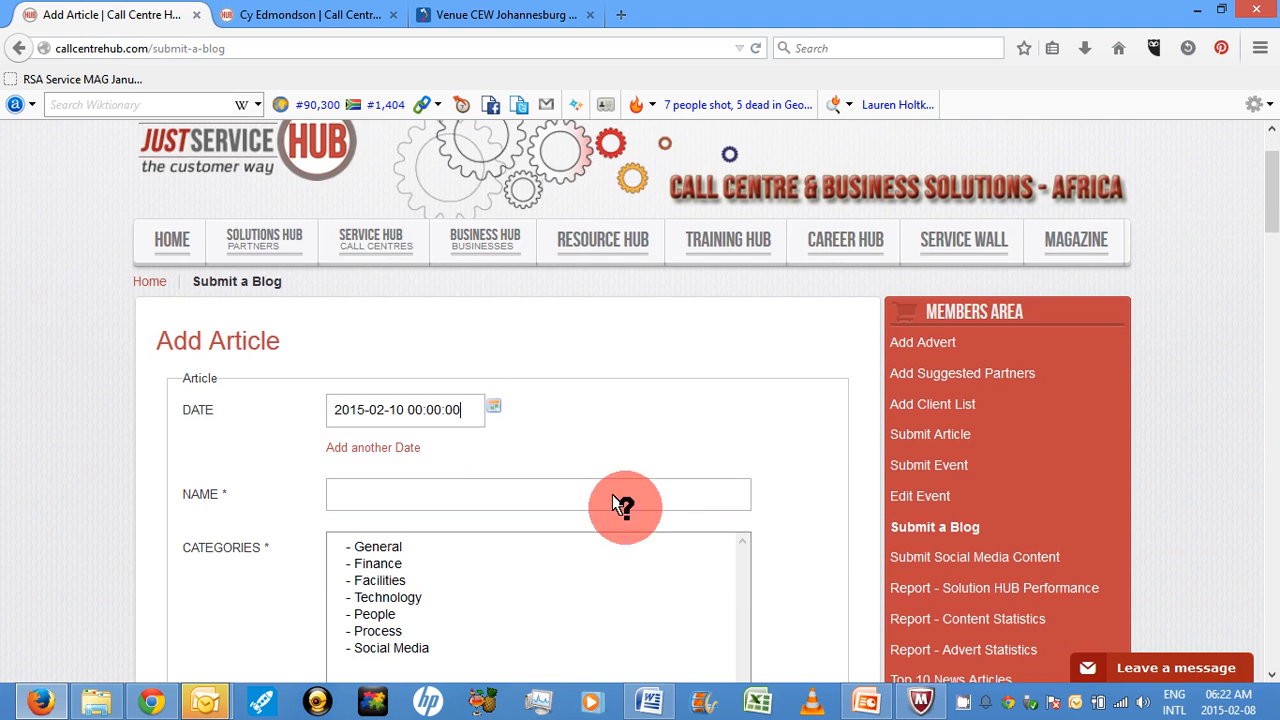
click(610, 490)
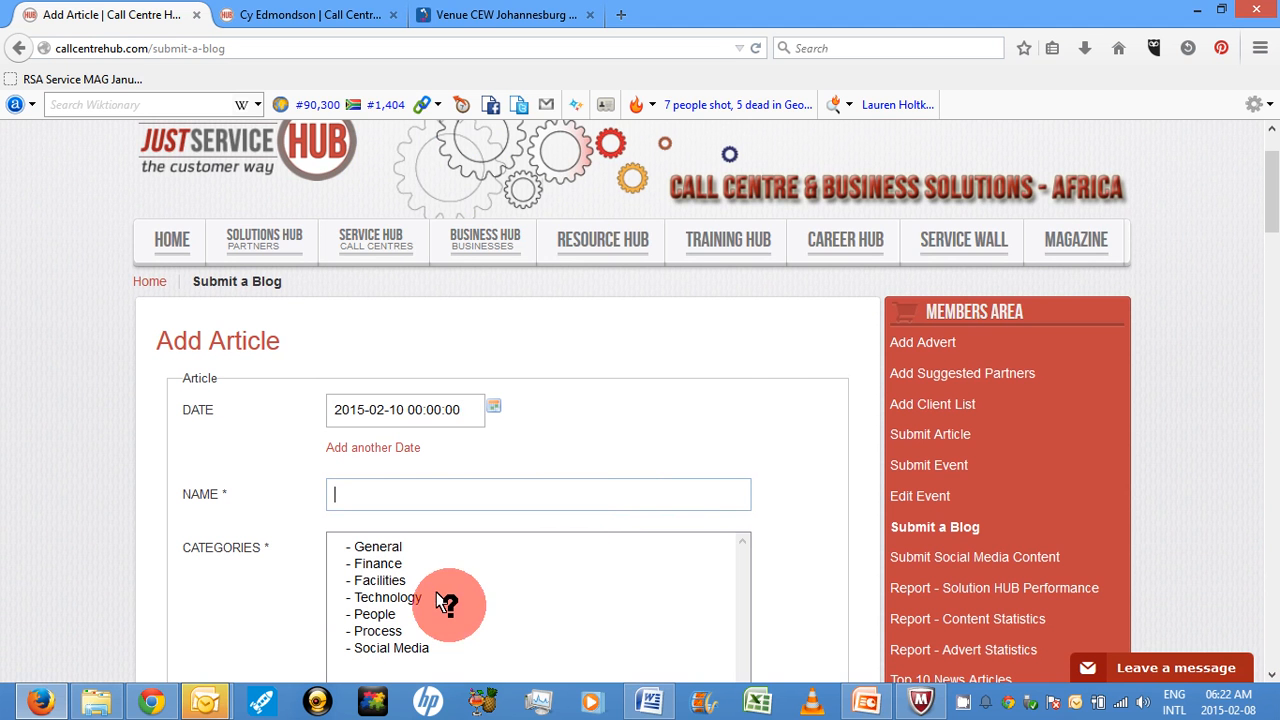
click(638, 702)
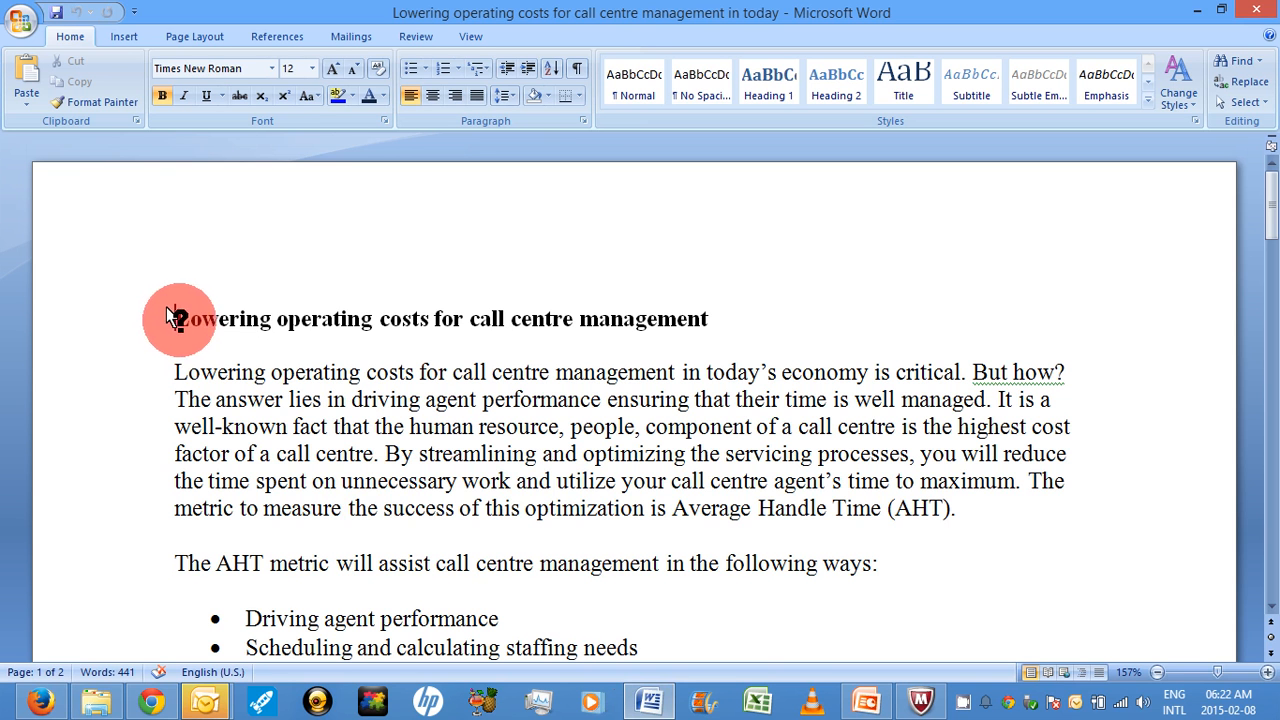
drag(172, 316, 716, 306)
key(ctrl+c)
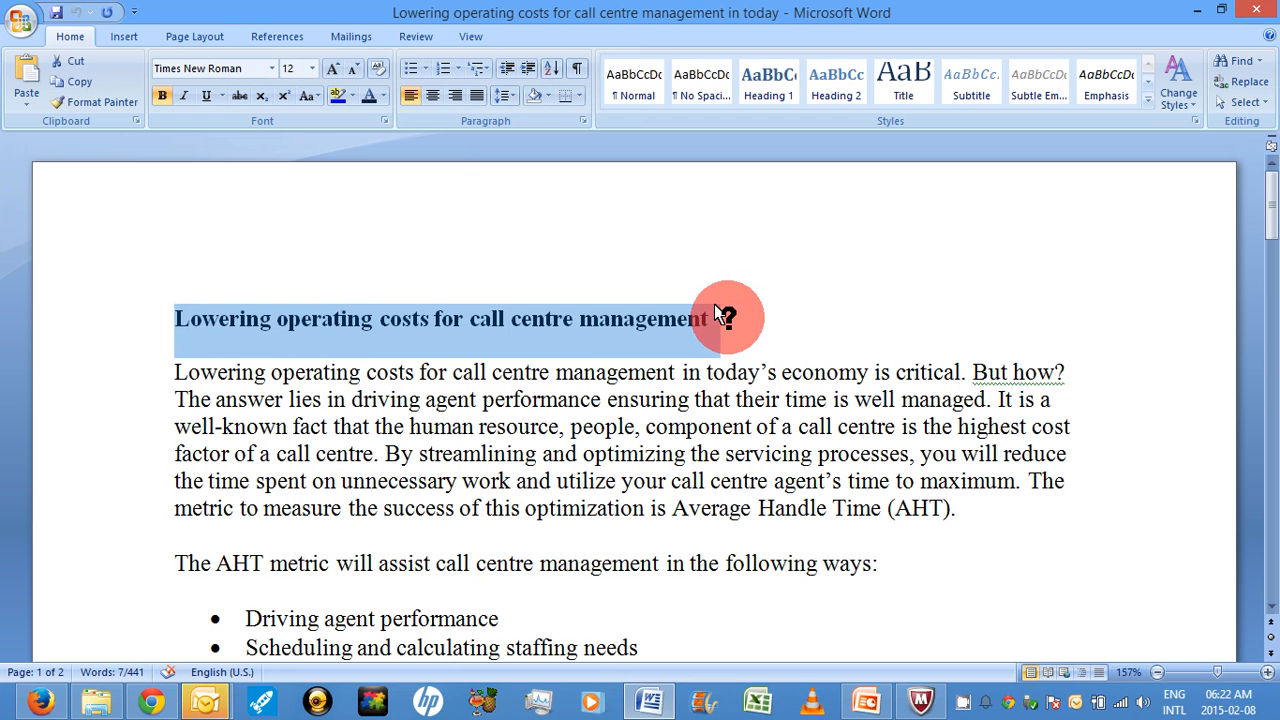
click(18, 708)
click(350, 487)
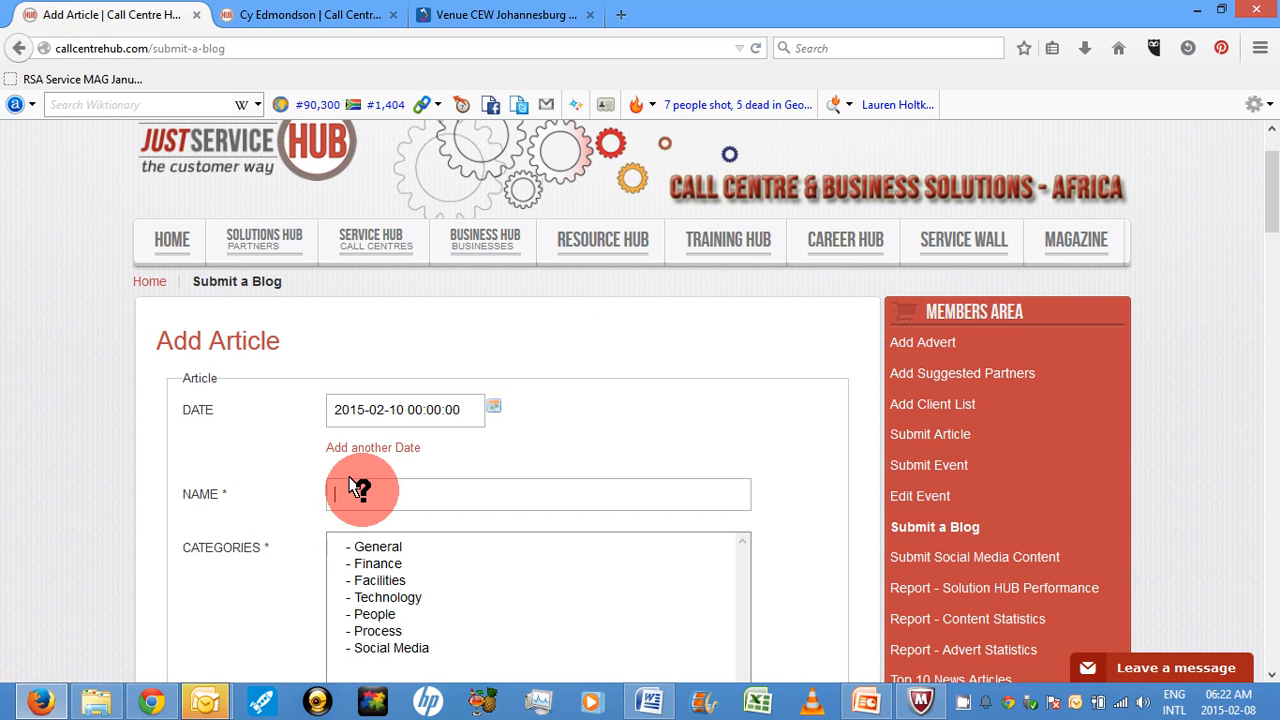
key(ctrl+v)
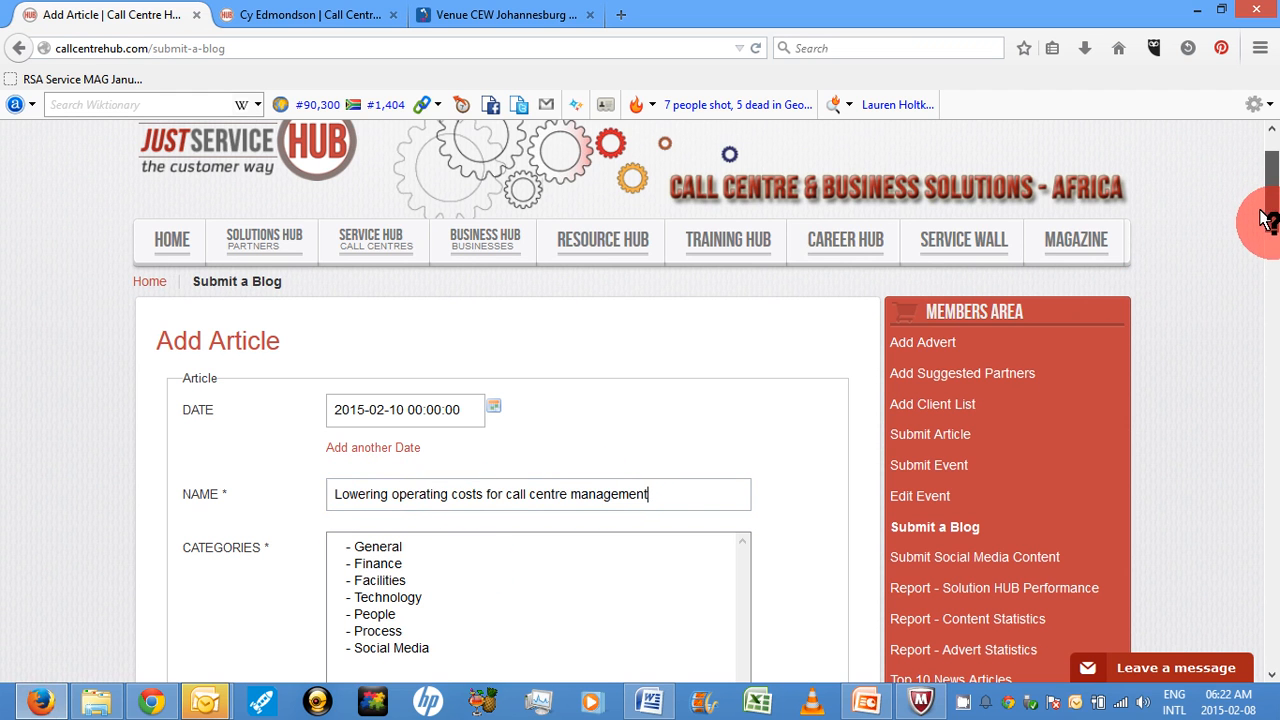
Step: Assign the article to both the General and Process categories
scroll(1265, 277, down, 5)
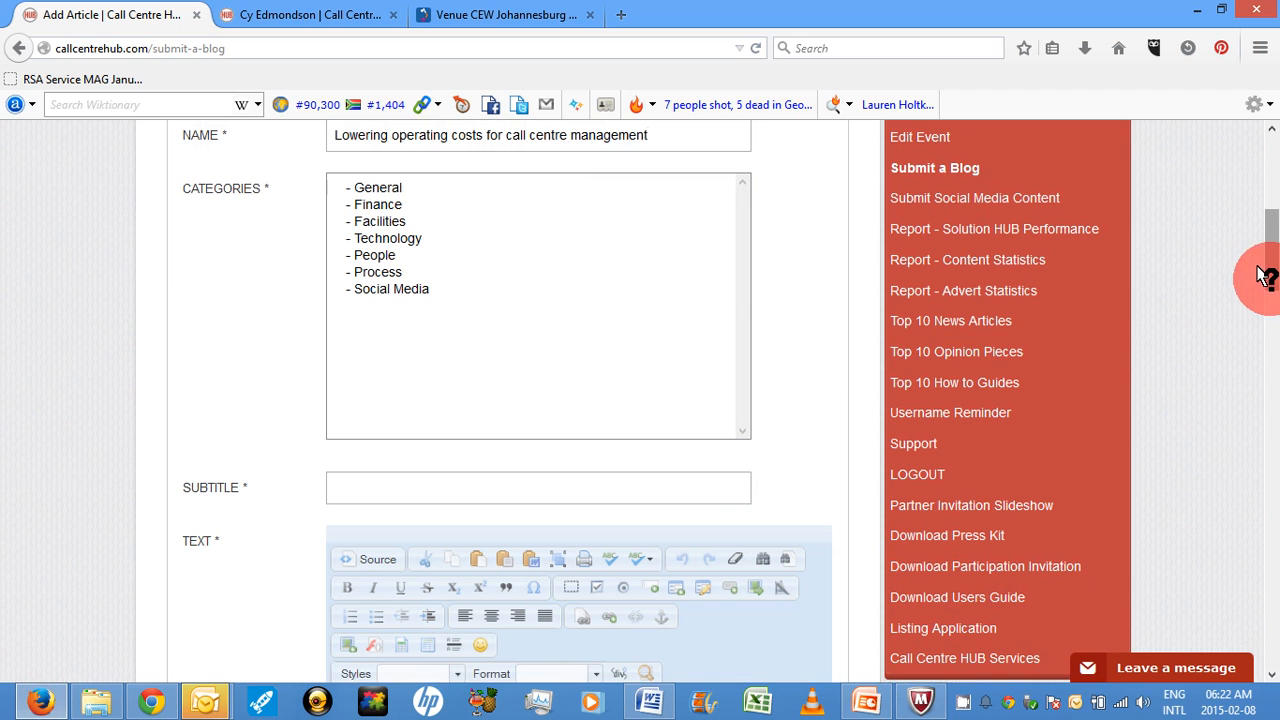
click(388, 271)
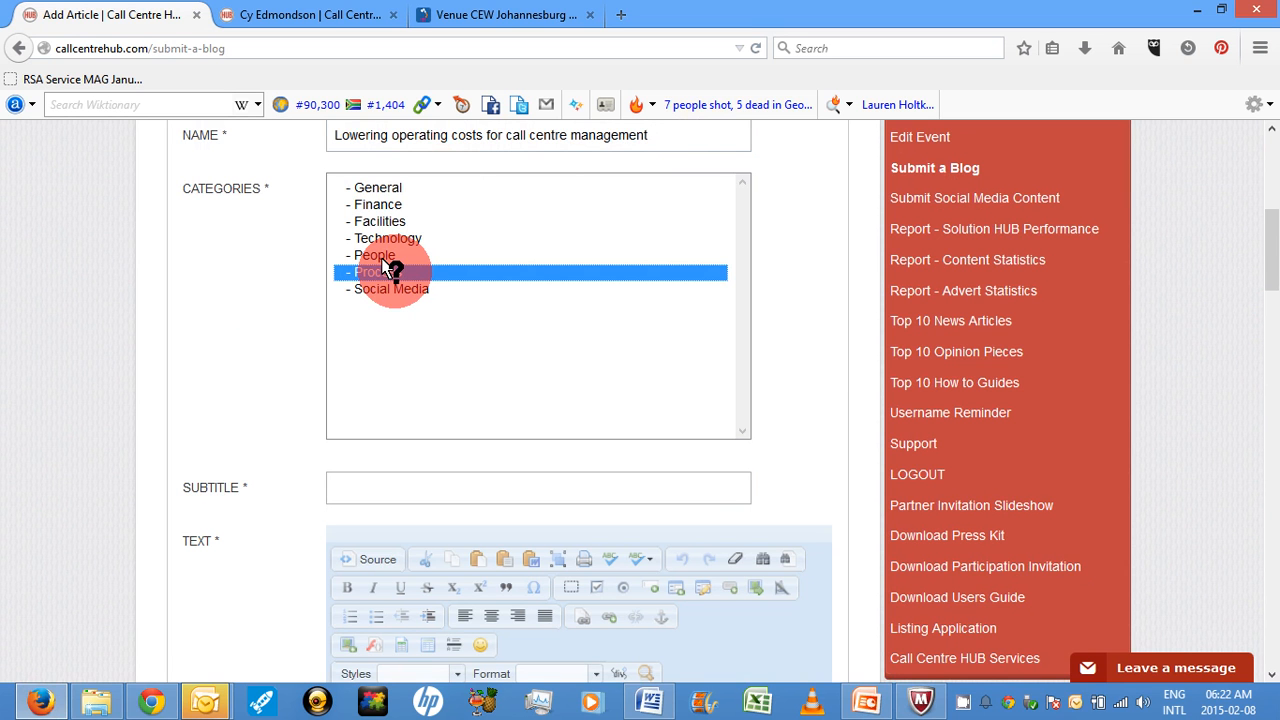
ctrl+click(370, 187)
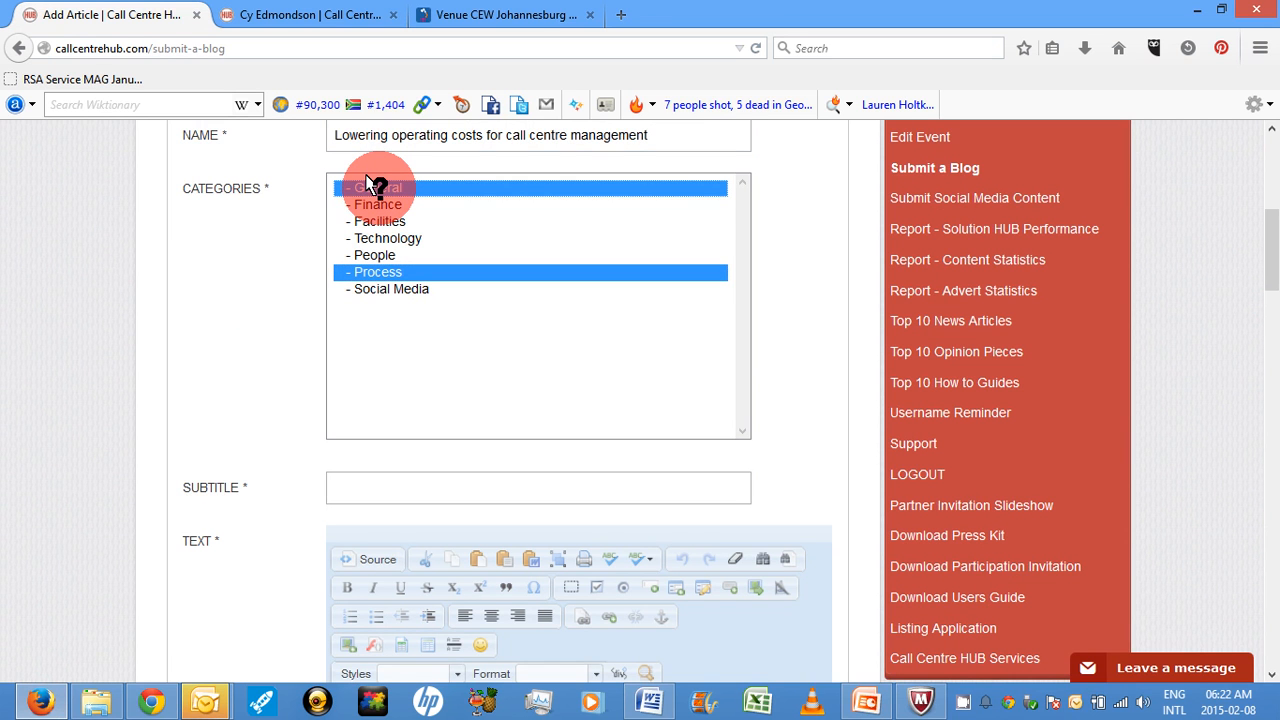
ctrl+click(364, 268)
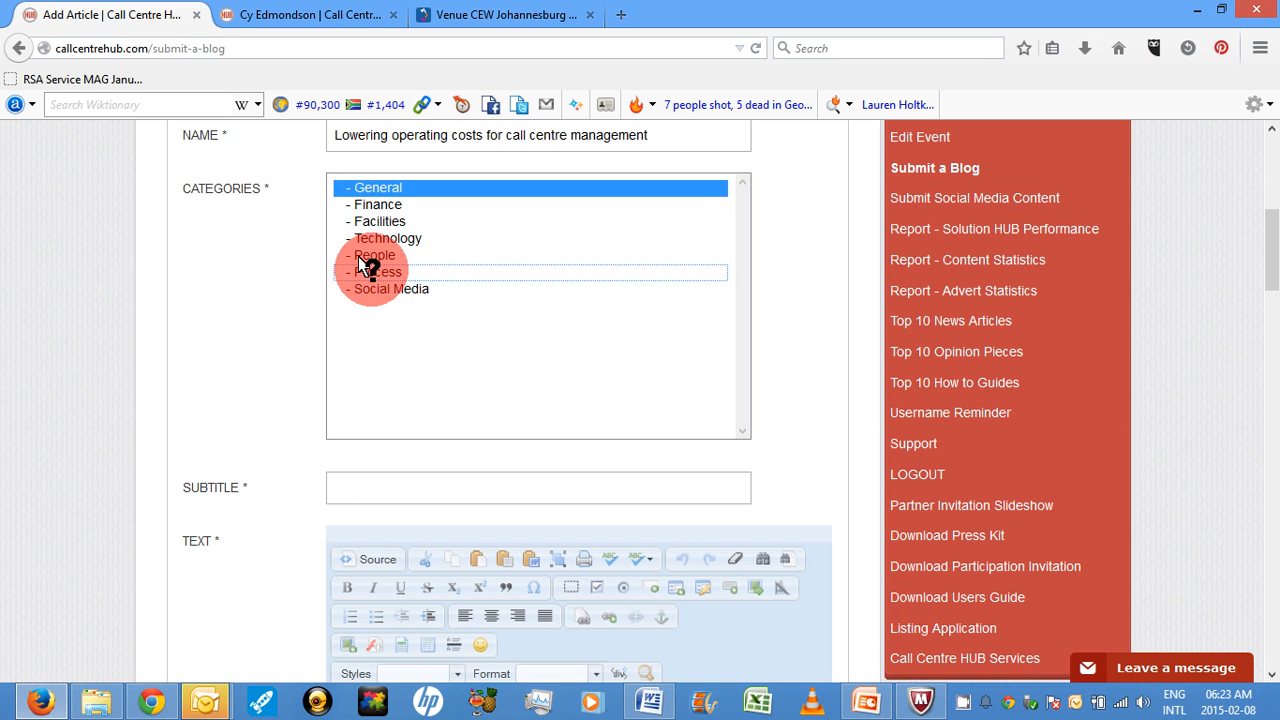
ctrl+click(364, 268)
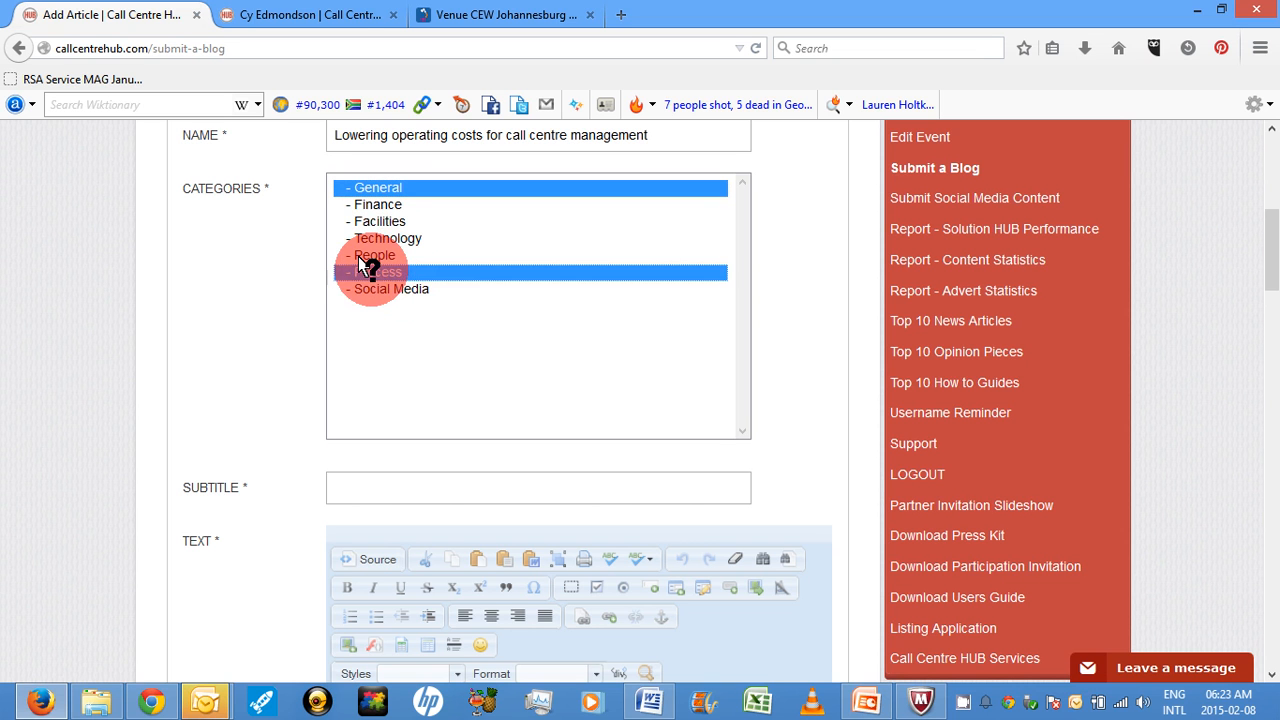
Step: Copy the phrase "But how?" from the first paragraph of the Word document into the article's Subtitle field in Firefox
click(368, 488)
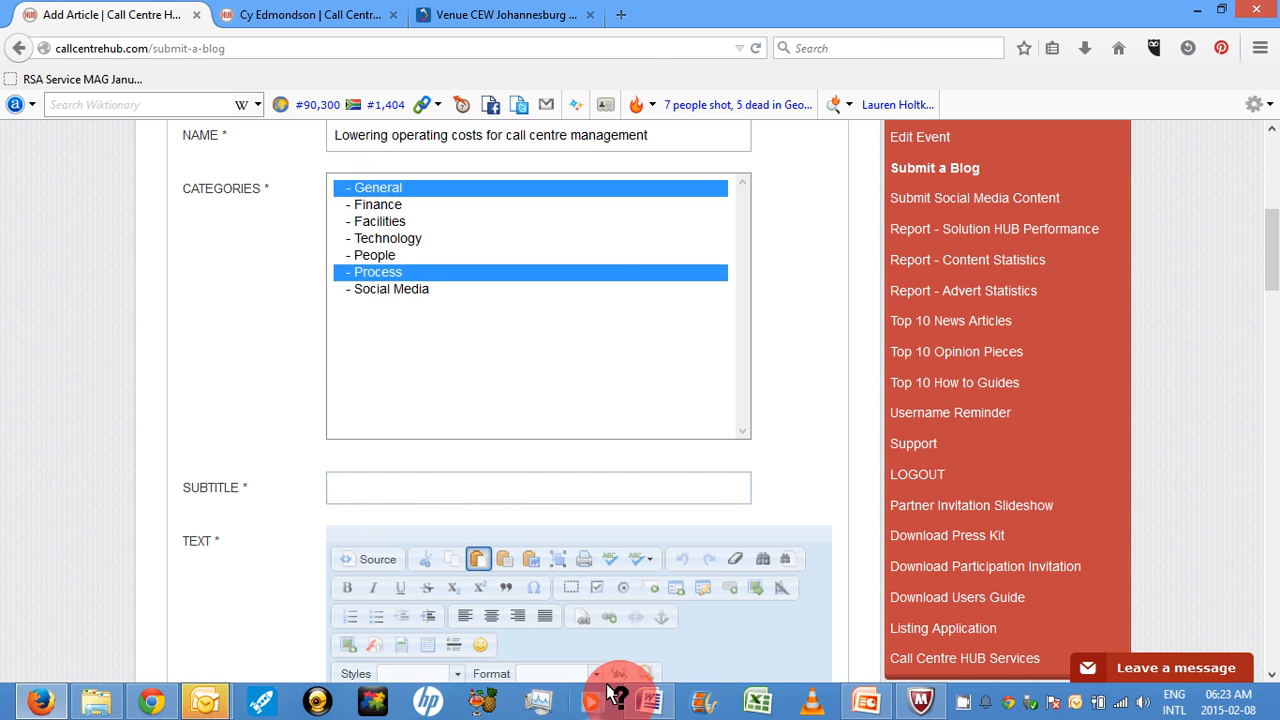
click(650, 698)
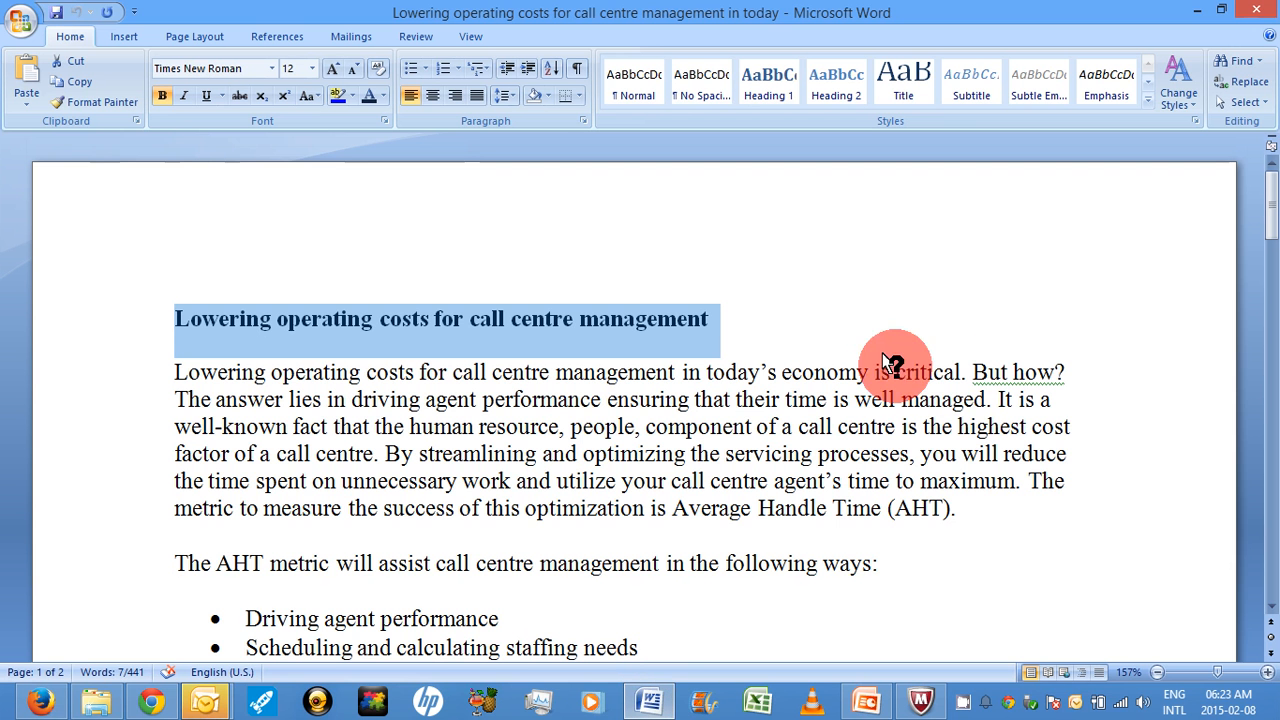
click(975, 372)
drag(972, 372, 1062, 369)
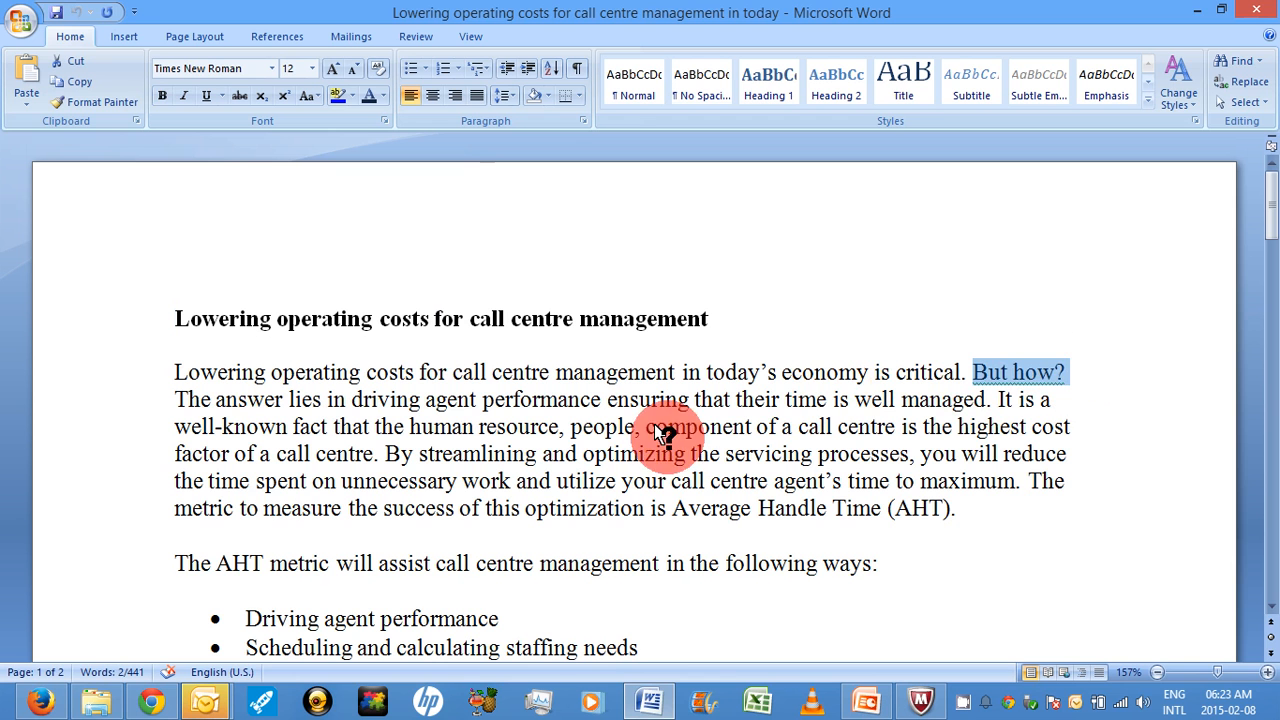
click(42, 700)
click(340, 481)
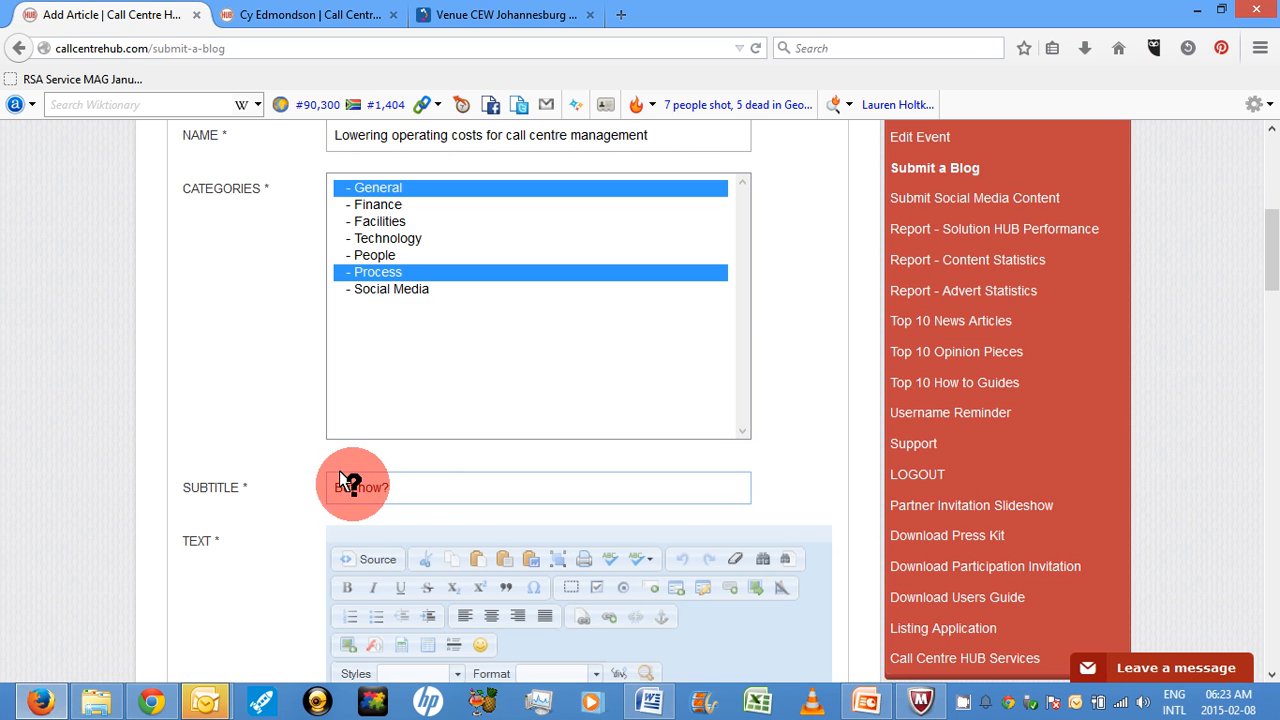
Step: Copy all the body text below the heading in the Word document into the article's Text editor in Firefox
click(648, 704)
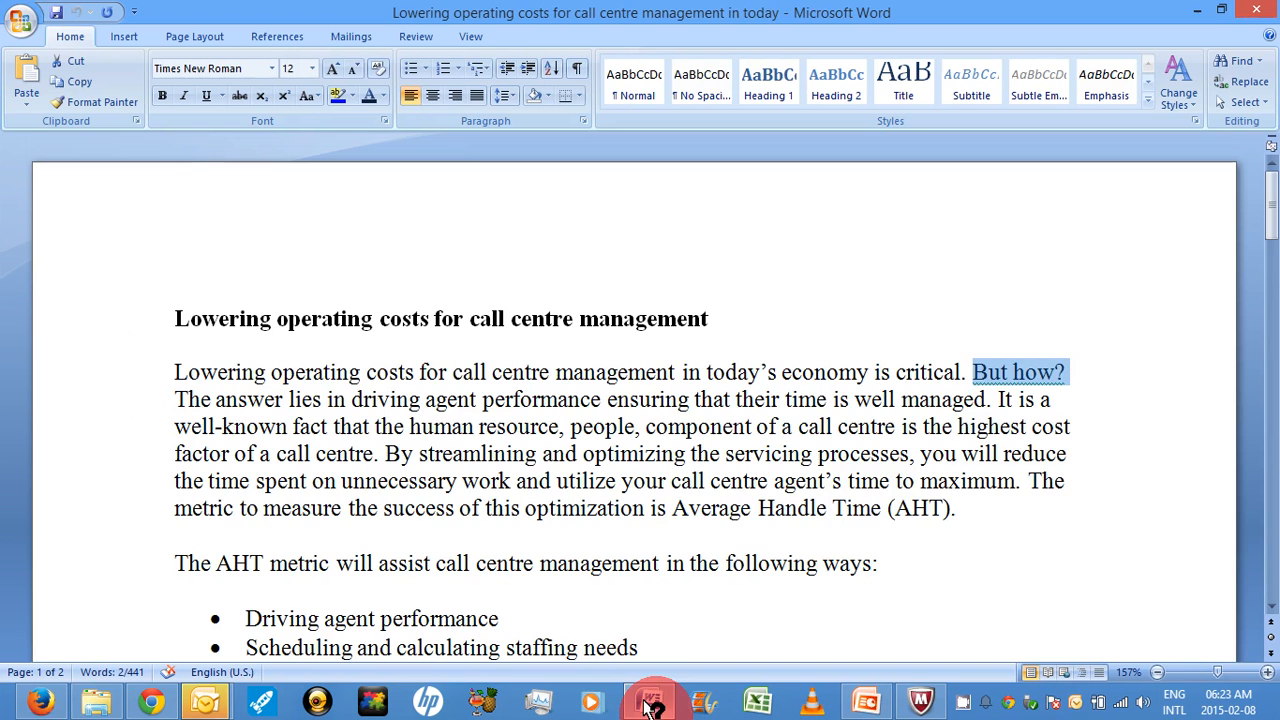
drag(125, 370, 197, 620)
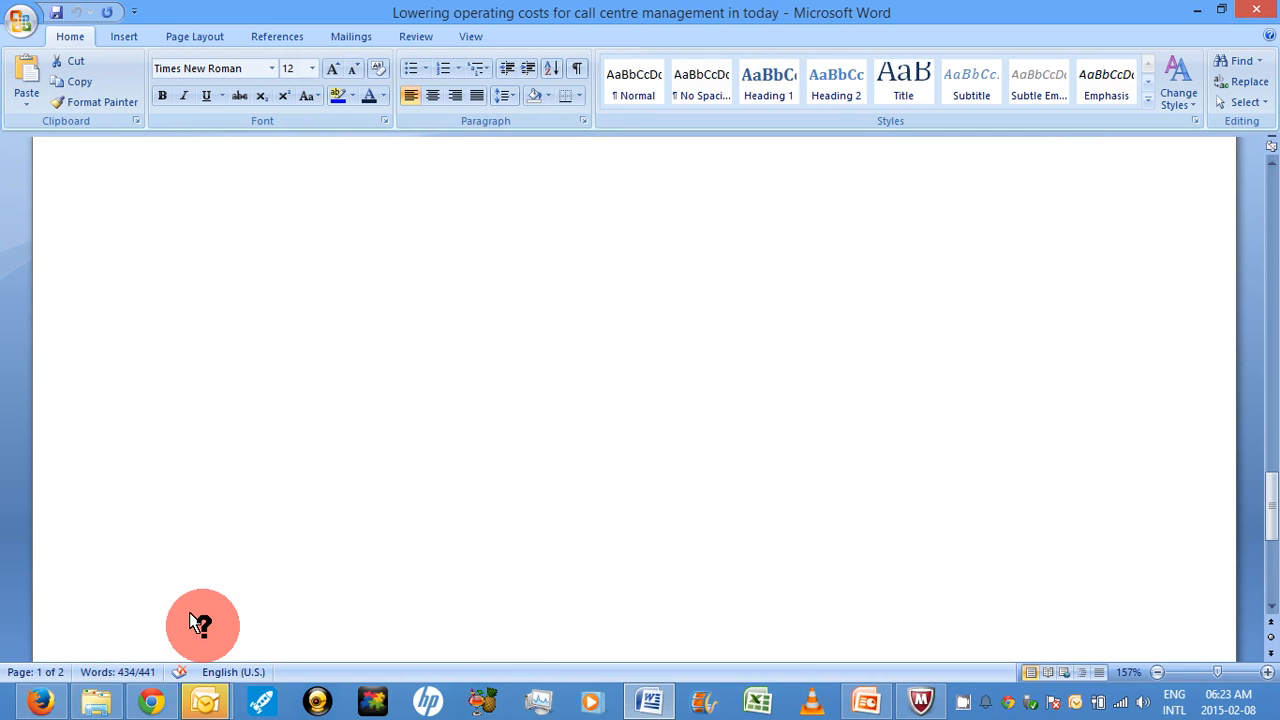
click(40, 698)
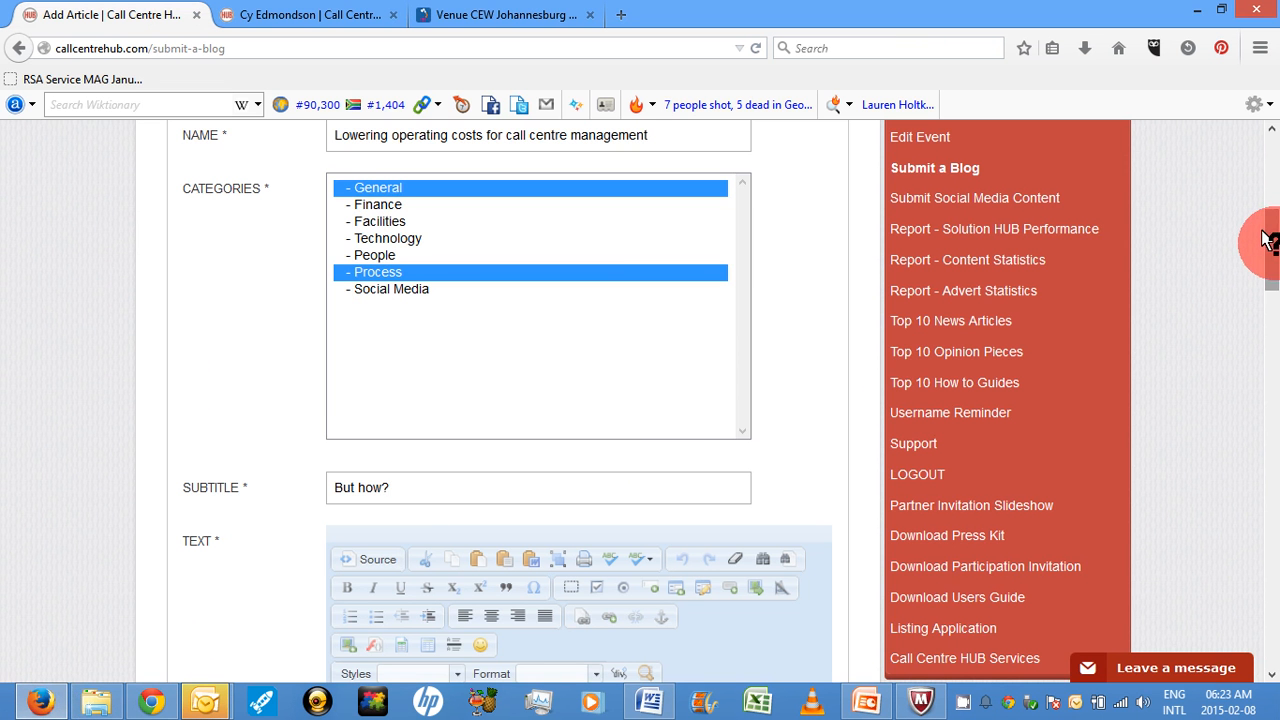
scroll(1258, 285, down, 3)
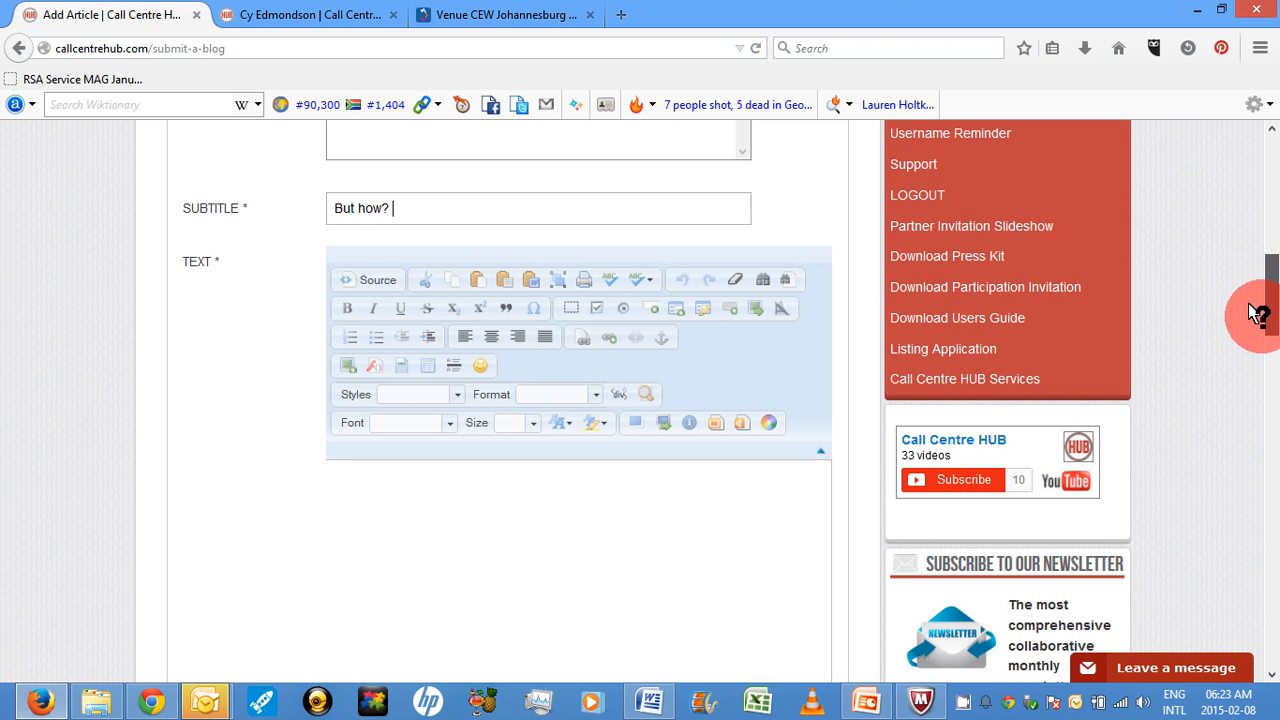
scroll(1266, 329, down, 3)
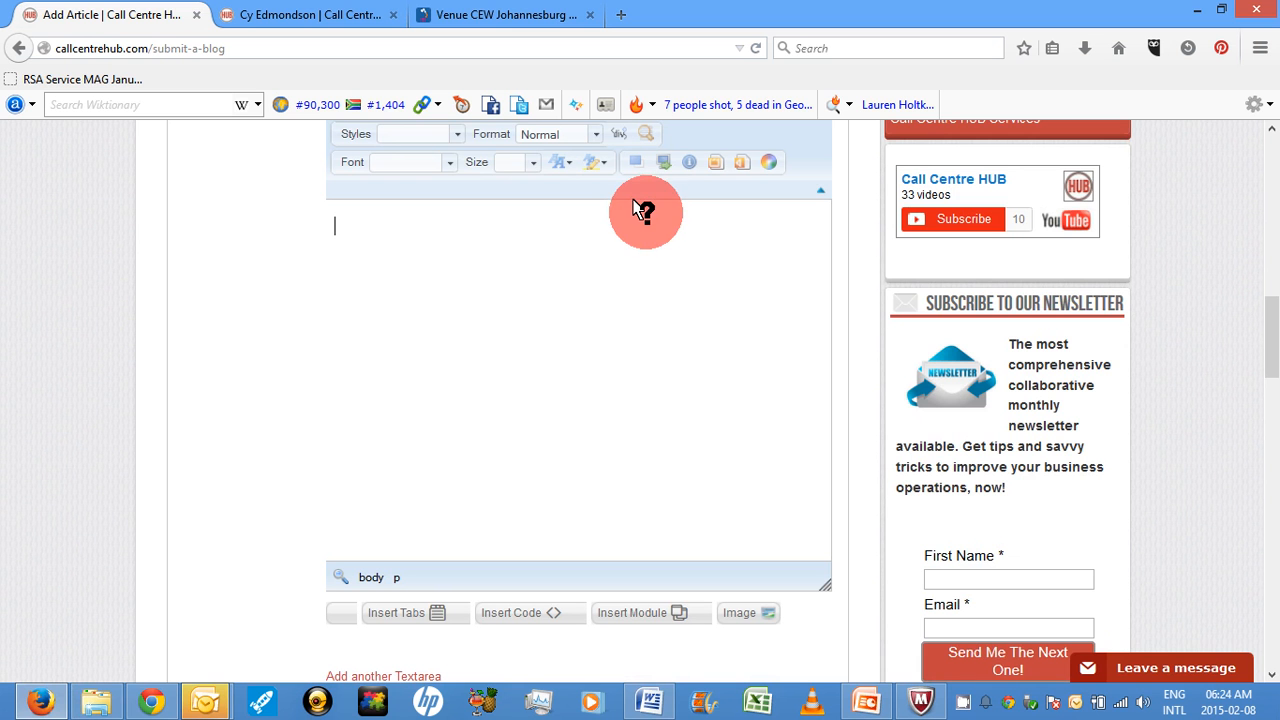
key(ctrl+v)
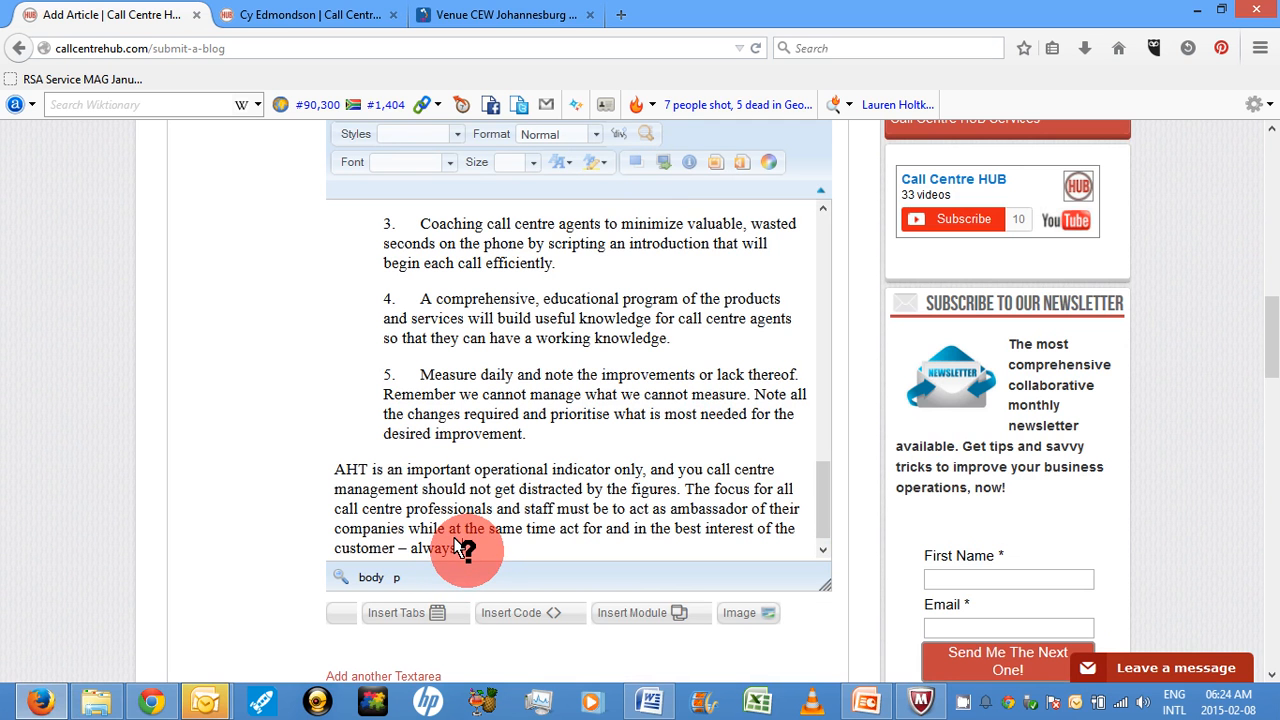
Step: Remove the Word formatting from the entire pasted article text
drag(338, 508, 214, 289)
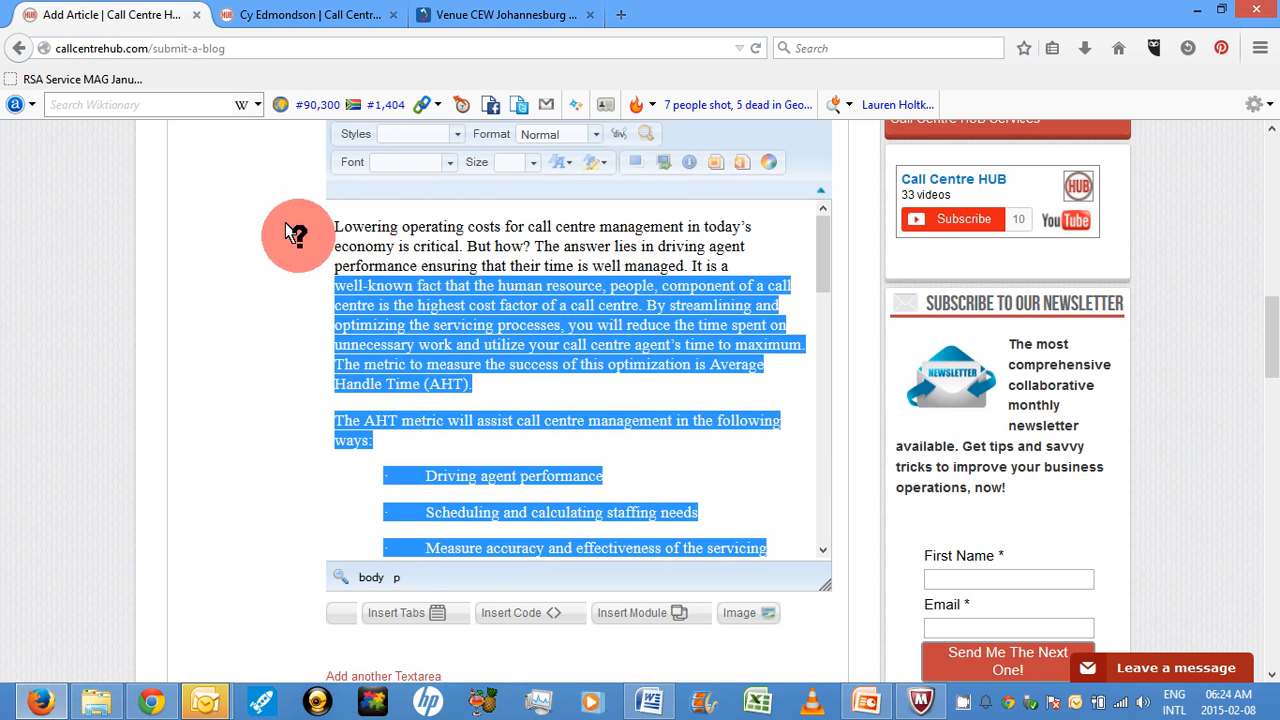
click(326, 222)
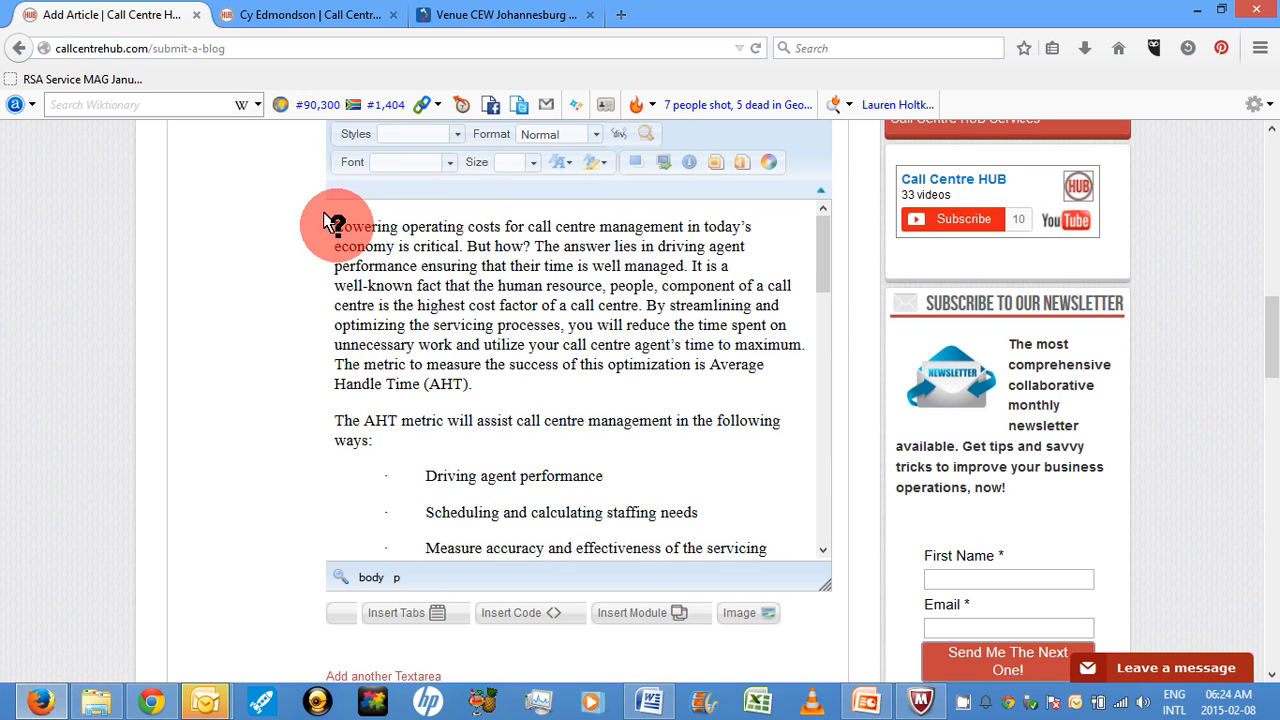
drag(326, 222, 548, 572)
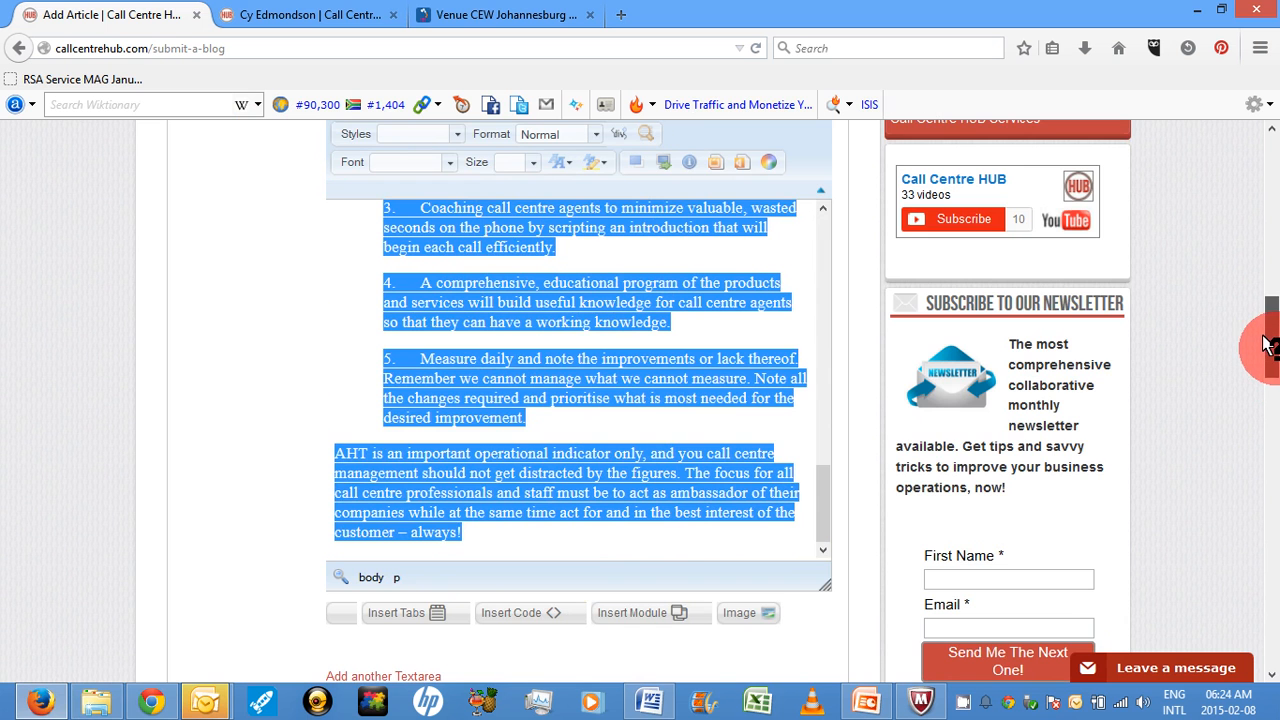
drag(1268, 335, 1267, 292)
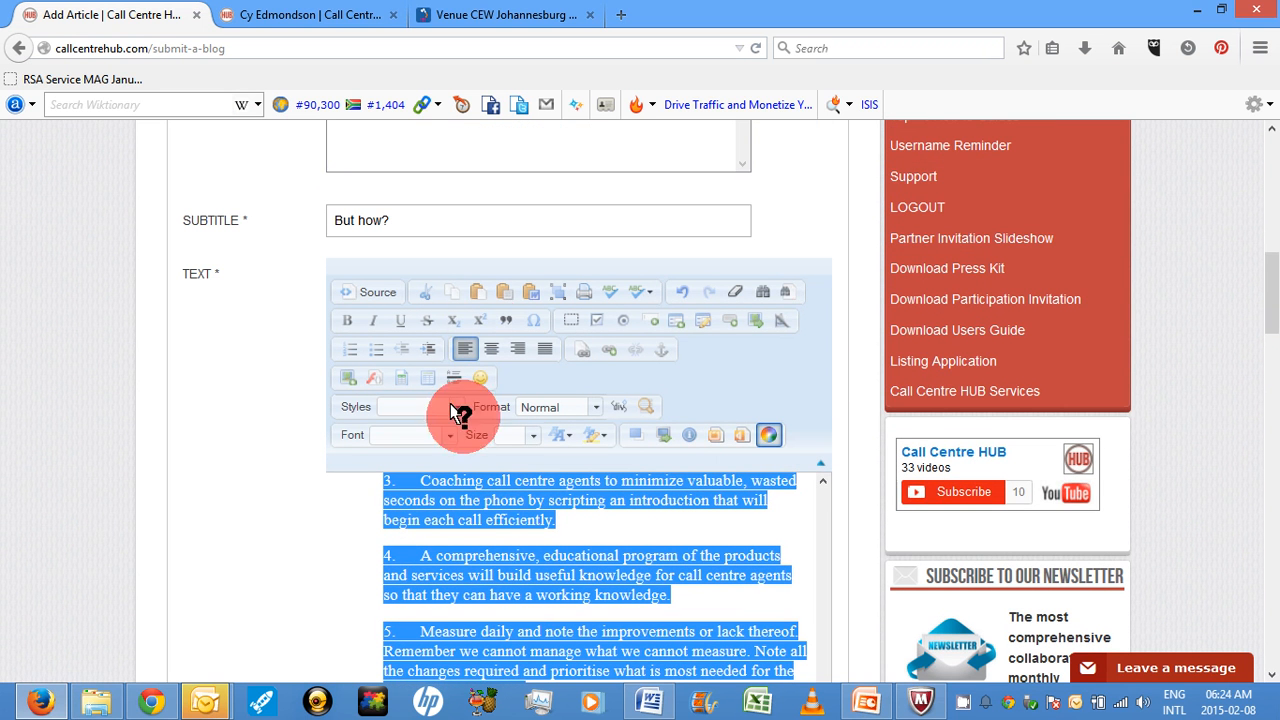
click(724, 285)
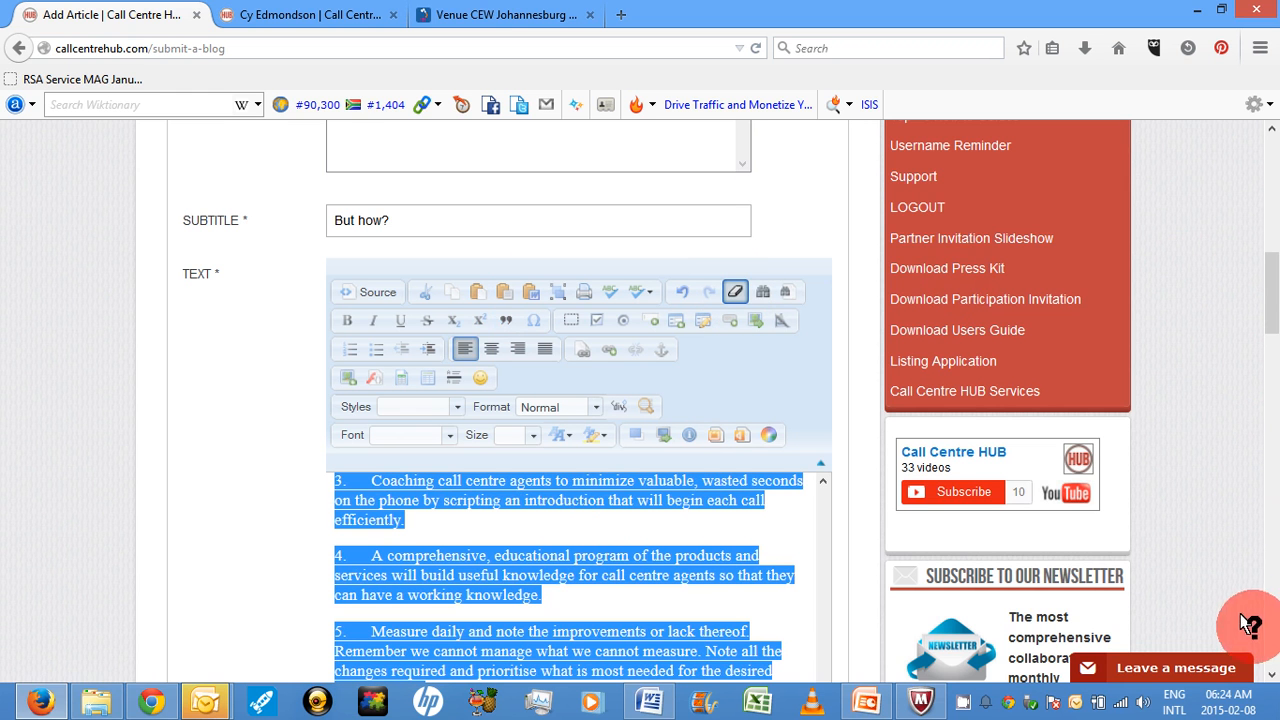
Step: Add another textarea below the article's first Text editor
scroll(1265, 673, down, 2)
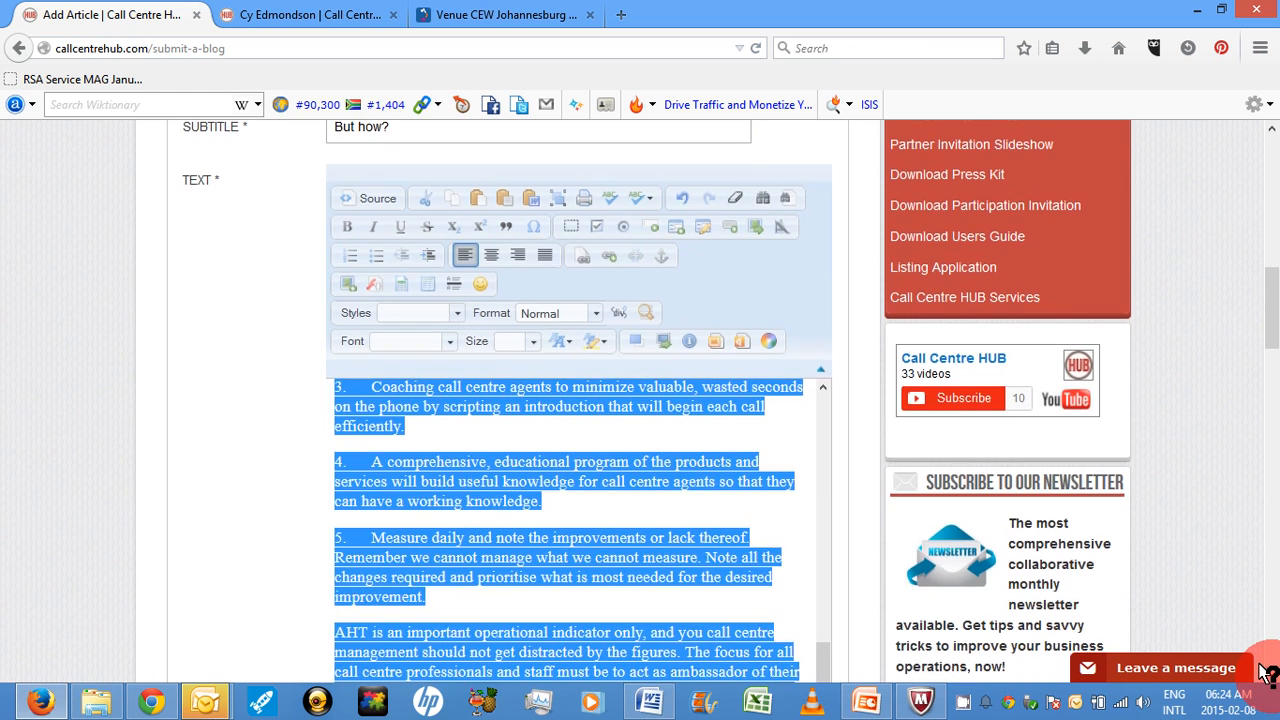
scroll(1265, 673, down, 2)
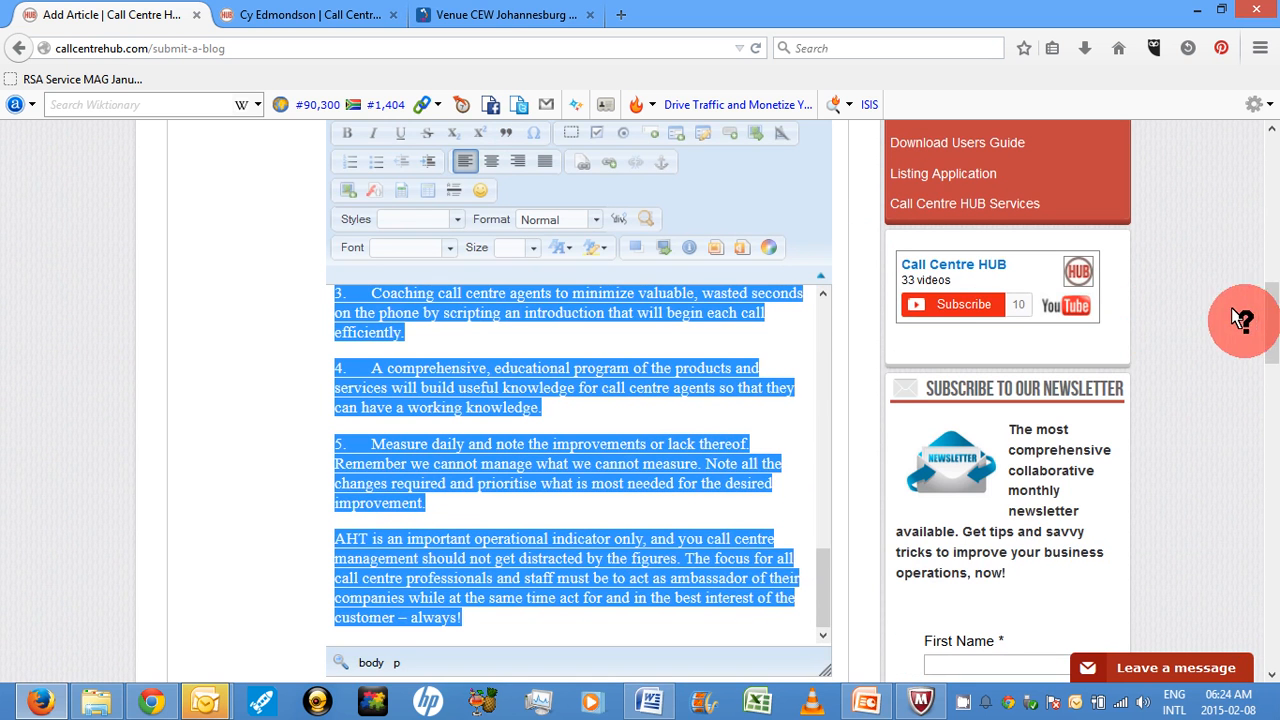
scroll(1258, 360, down, 5)
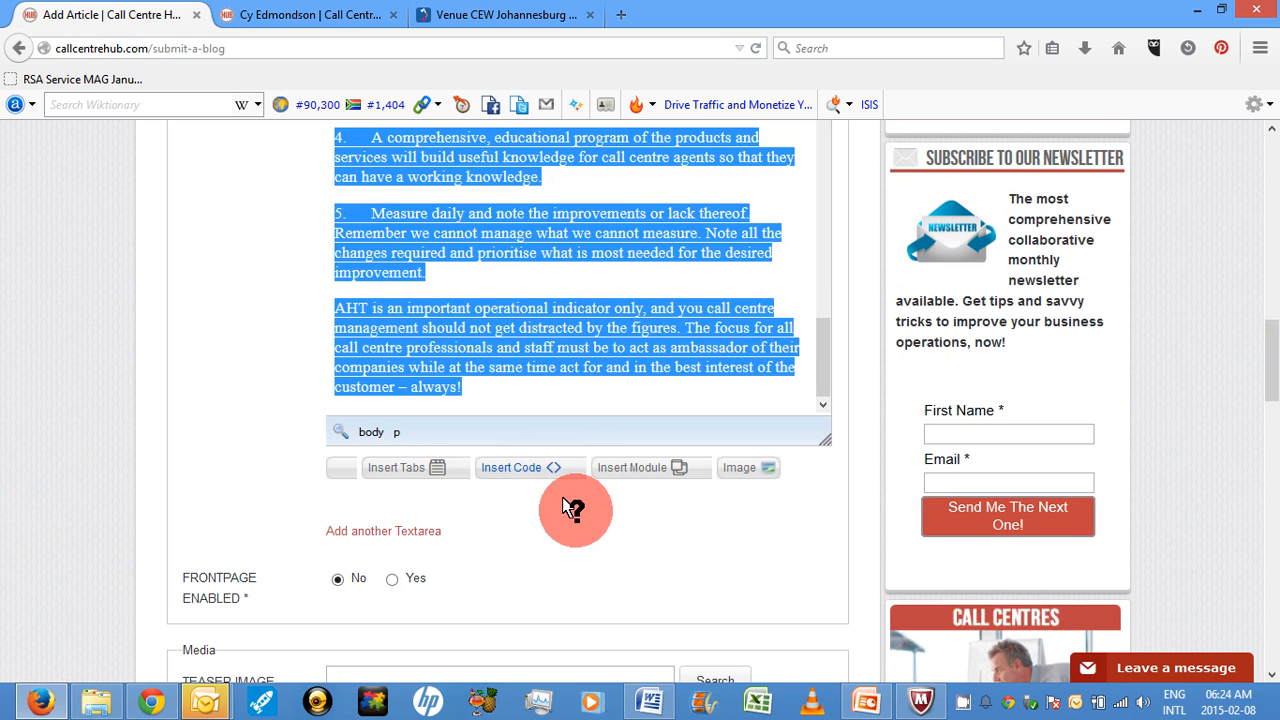
click(340, 523)
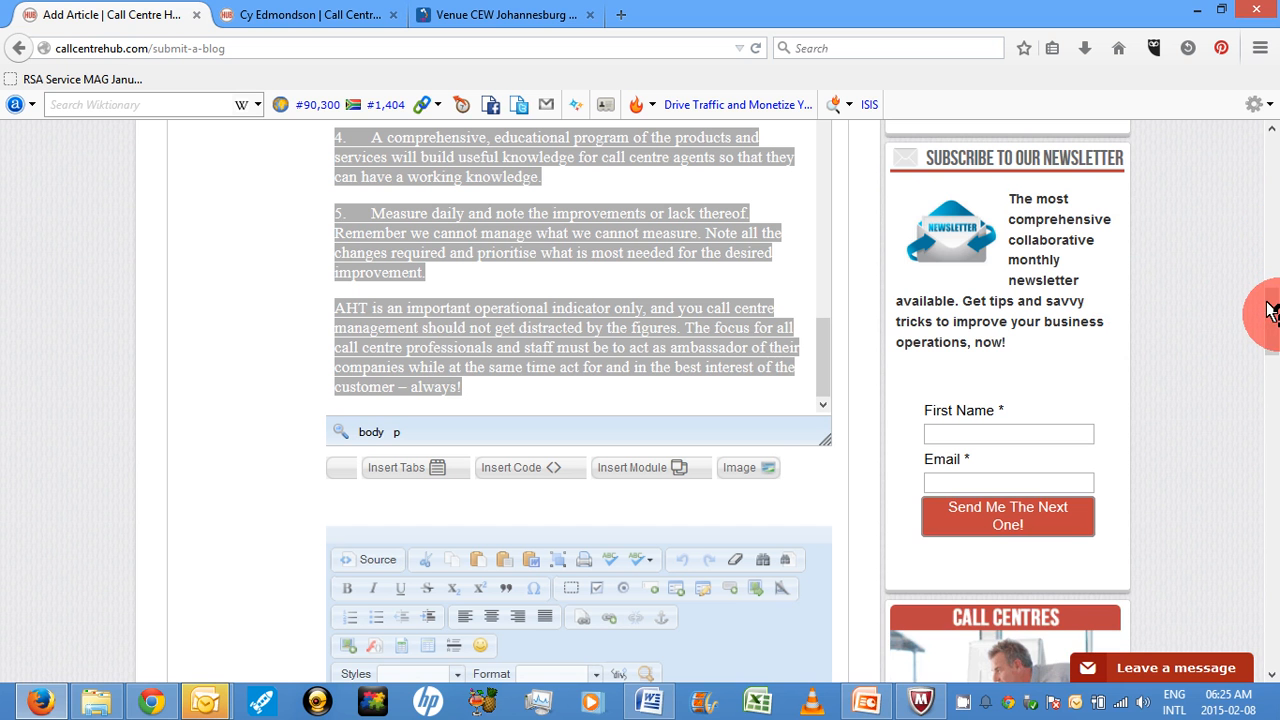
Step: Move everything from "By streamlining and optimizing the servicing processes" to the end of the article into the second textarea
click(1270, 127)
click(1270, 127)
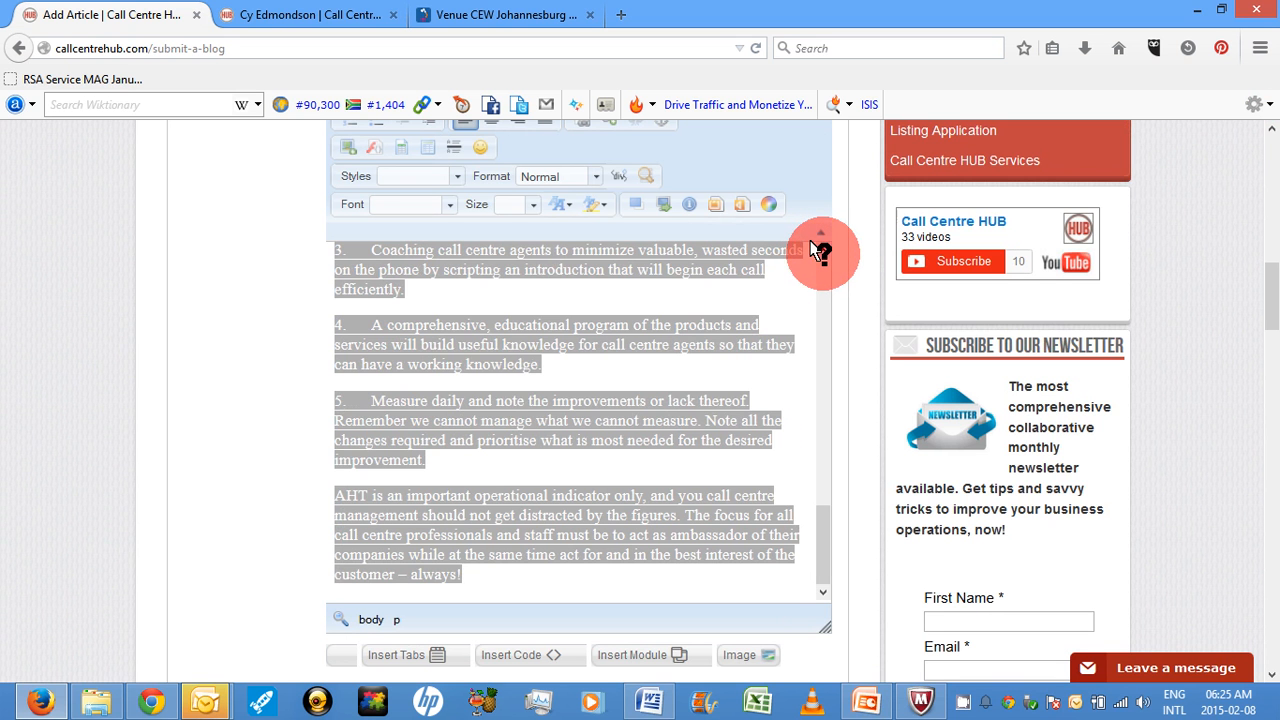
click(818, 248)
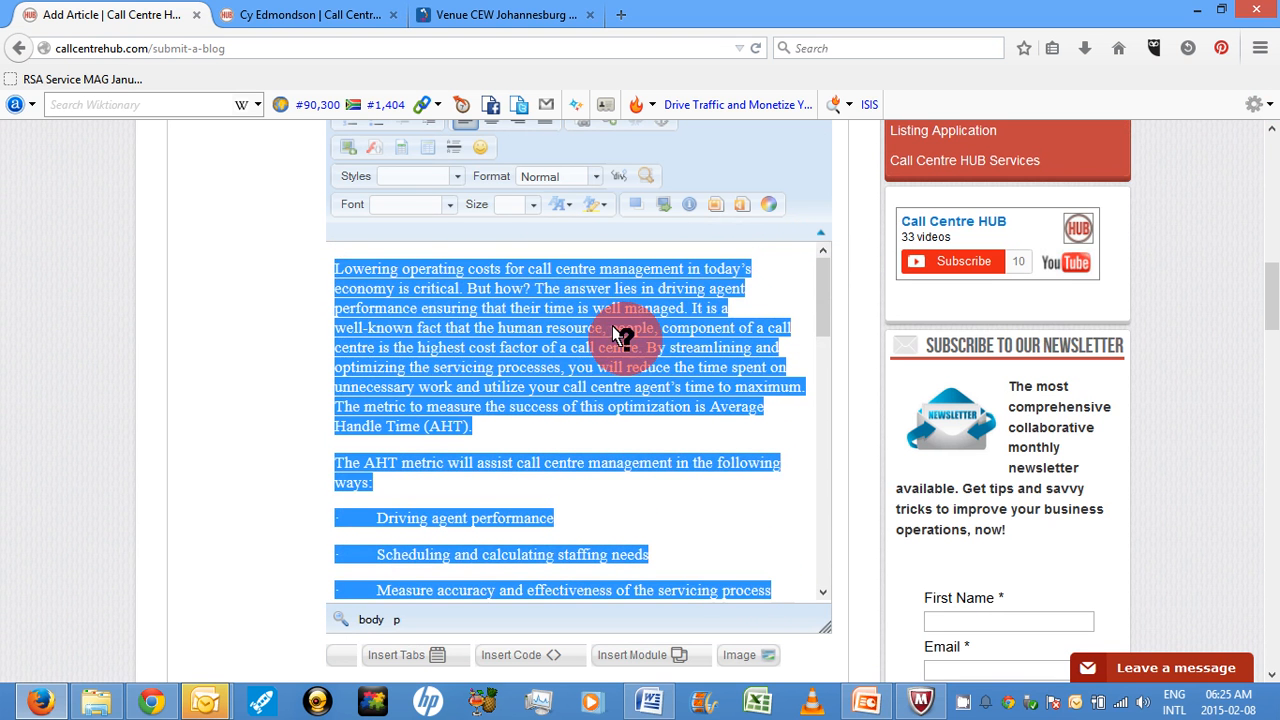
click(639, 344)
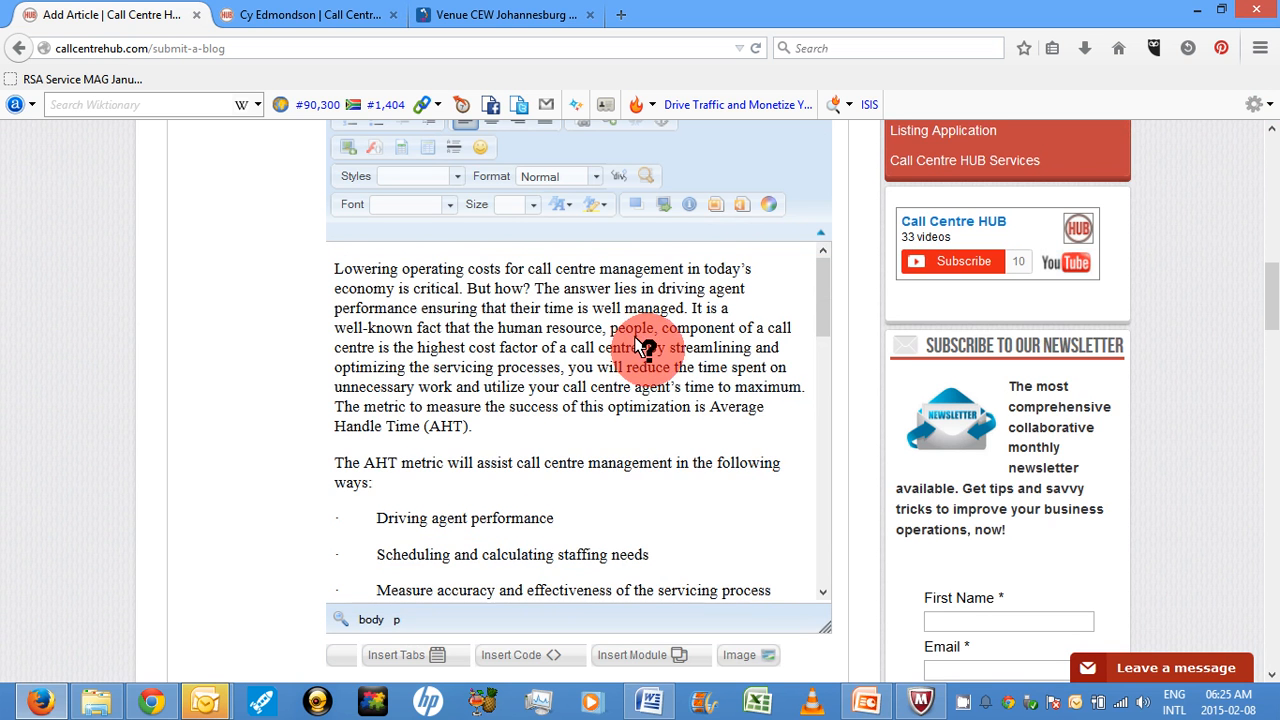
drag(642, 345, 717, 575)
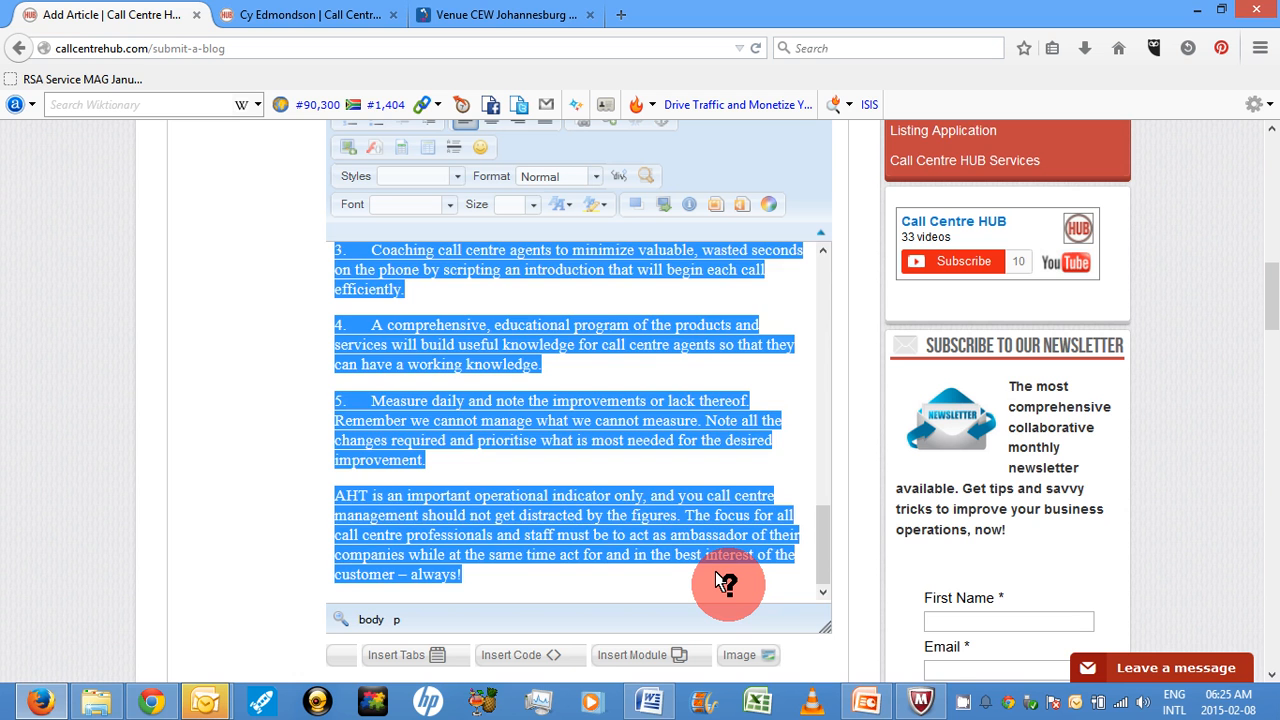
key(Delete)
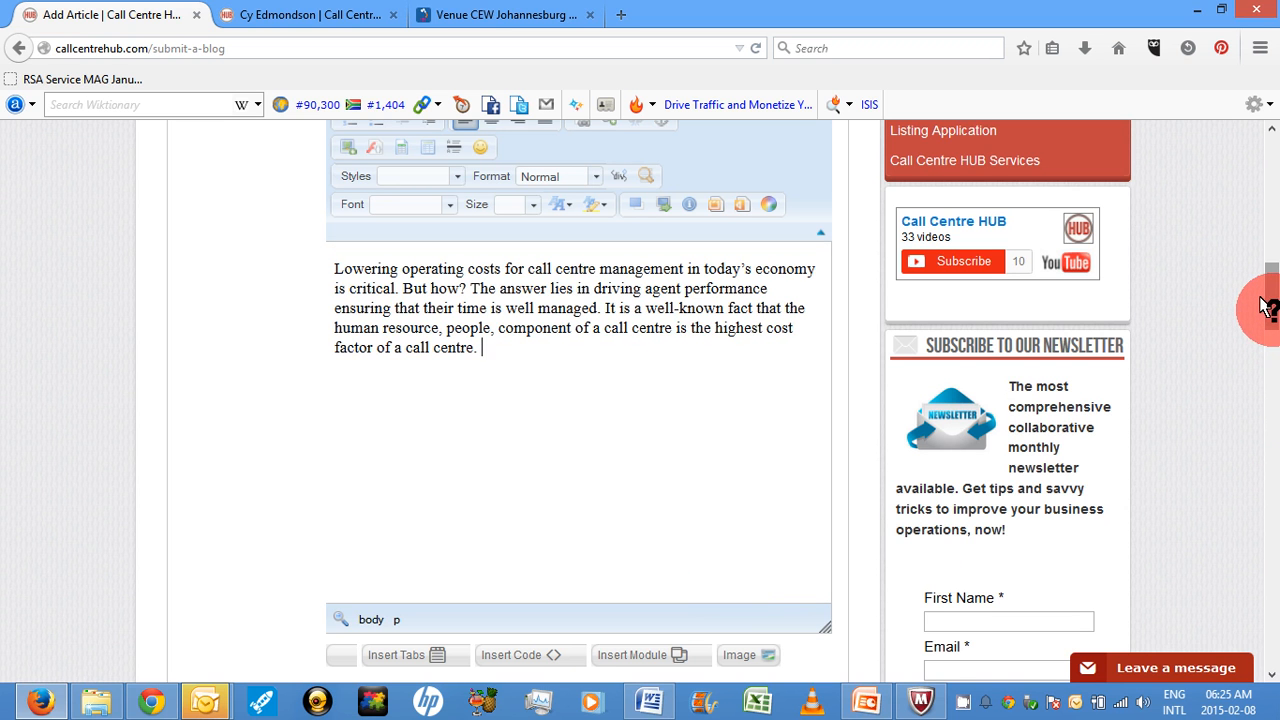
click(1265, 400)
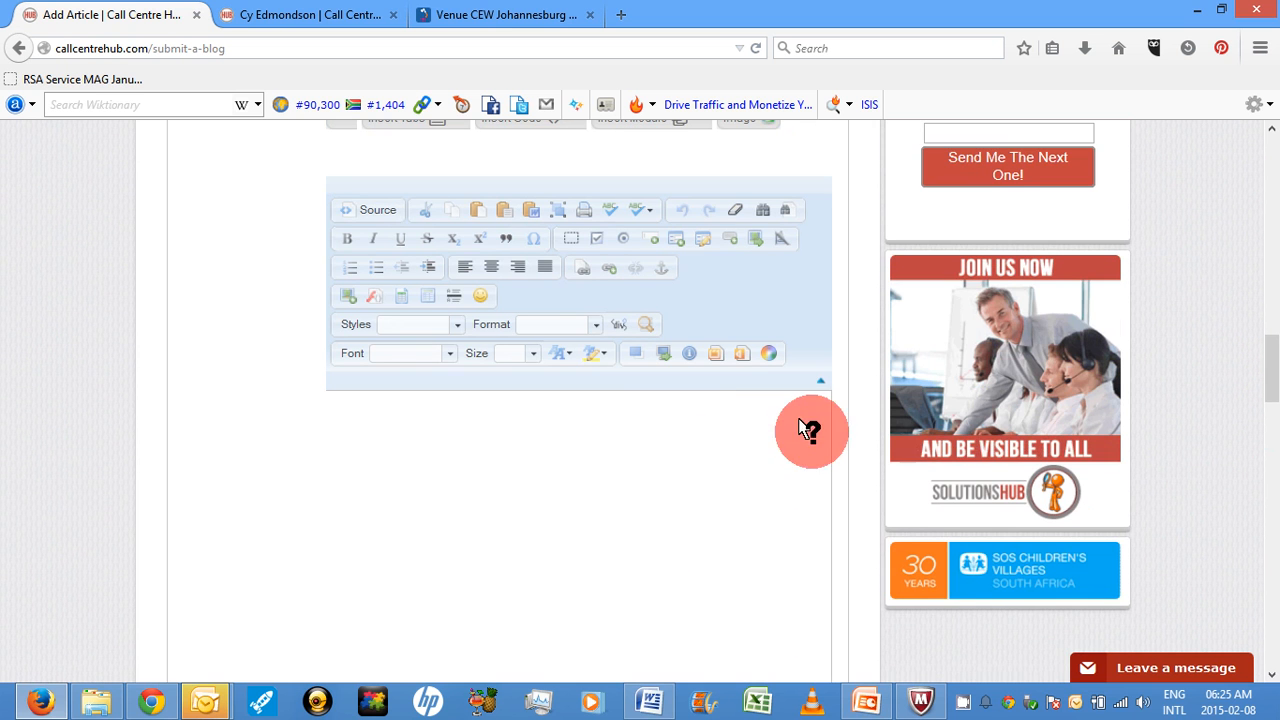
click(562, 421)
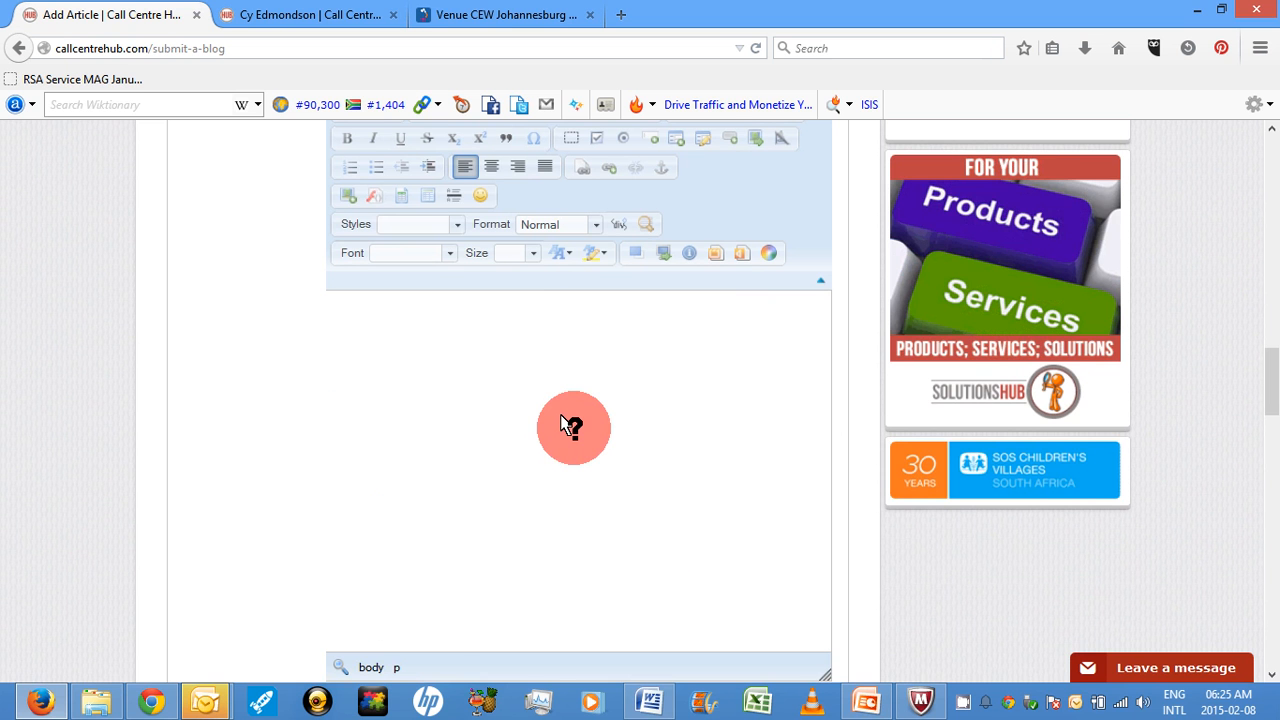
key(ctrl+v)
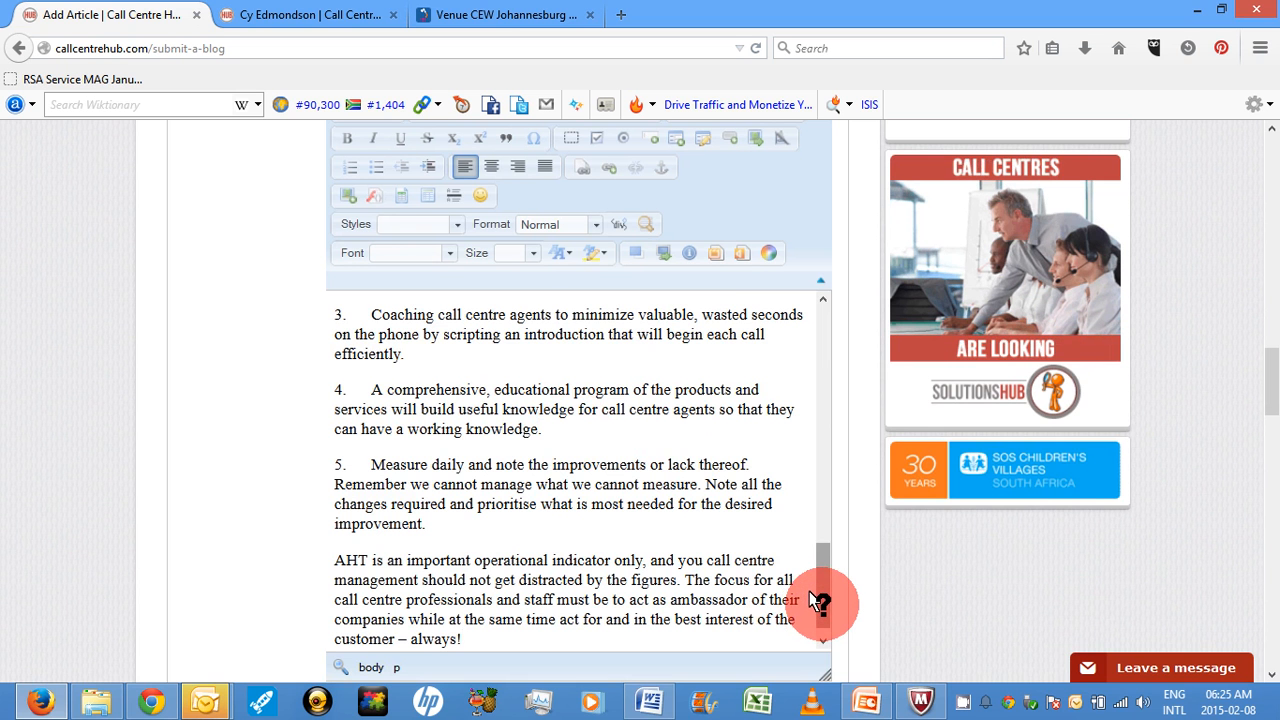
Step: Format the line "The AHT metric will assist call centre management in the following ways:" in the second textarea as Heading 2
scroll(824, 535, up, 5)
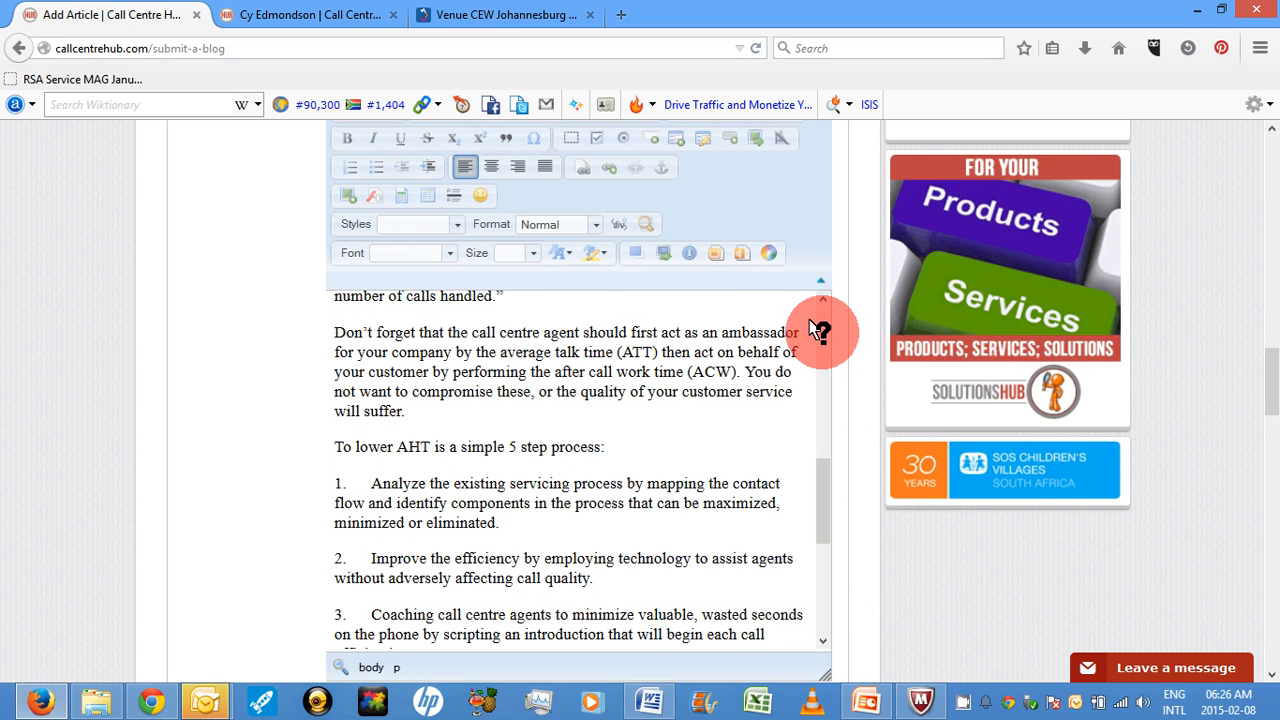
scroll(822, 342, up, 10)
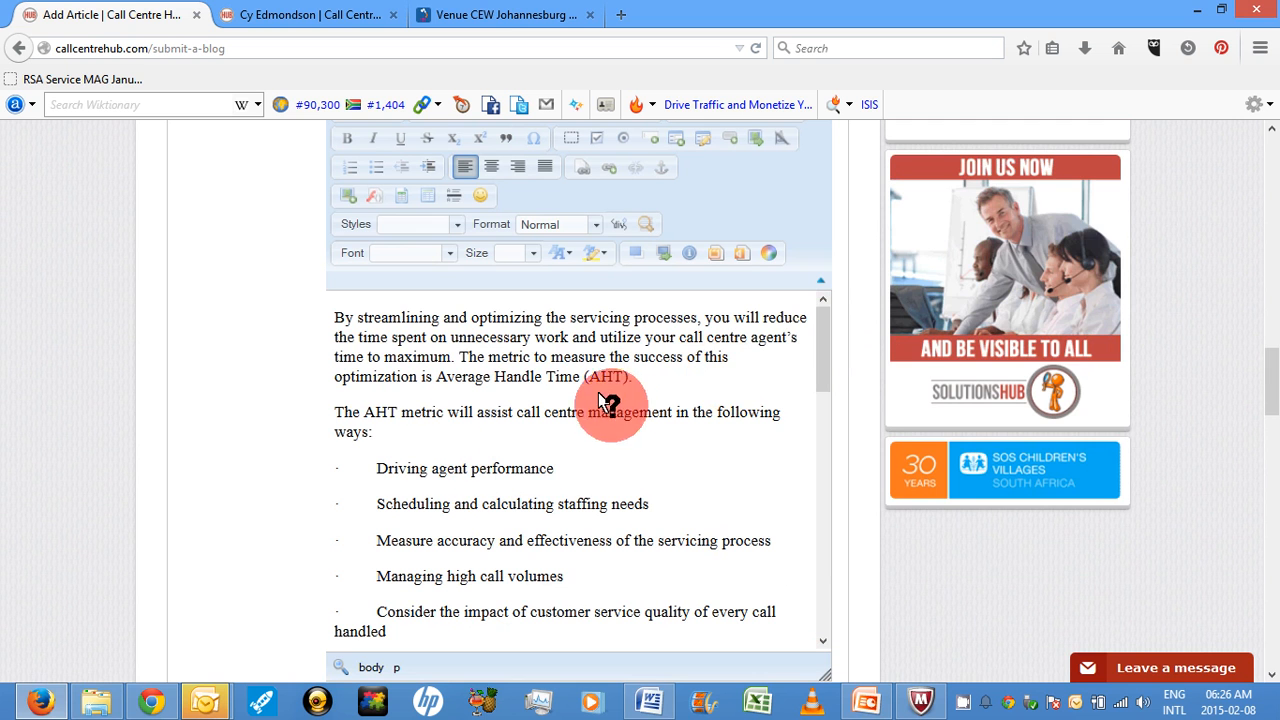
drag(397, 425, 297, 402)
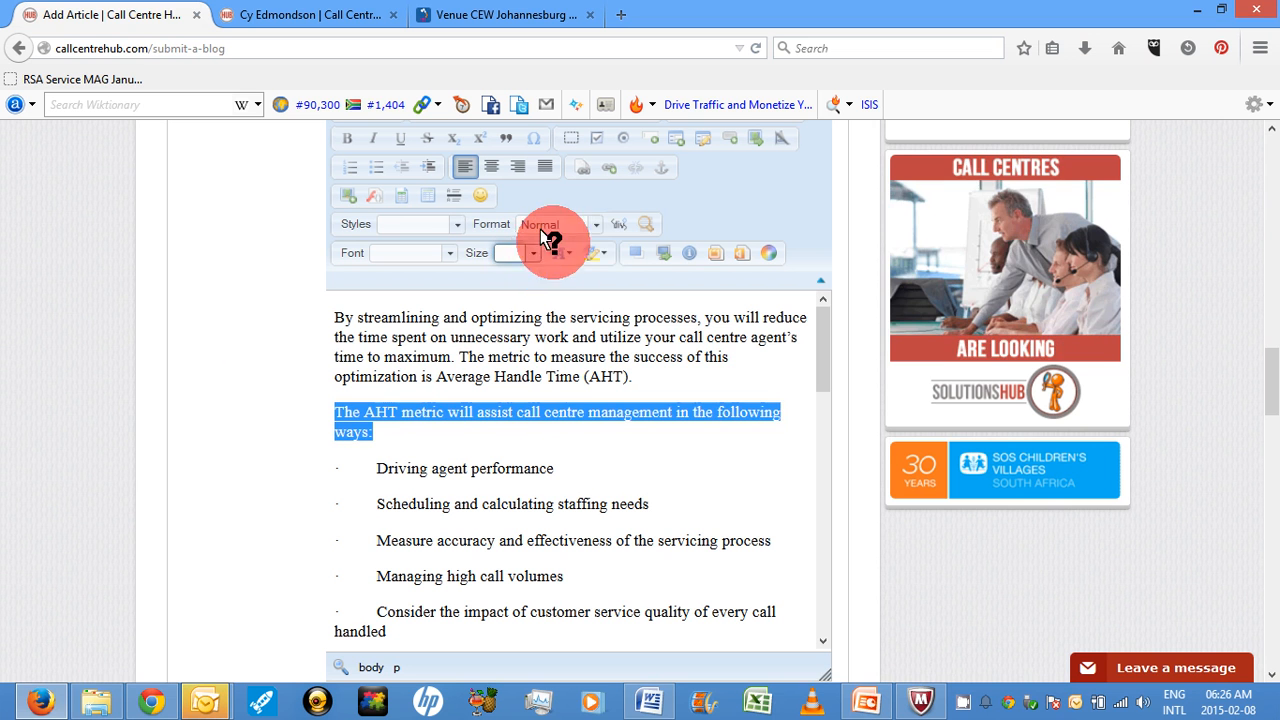
click(586, 222)
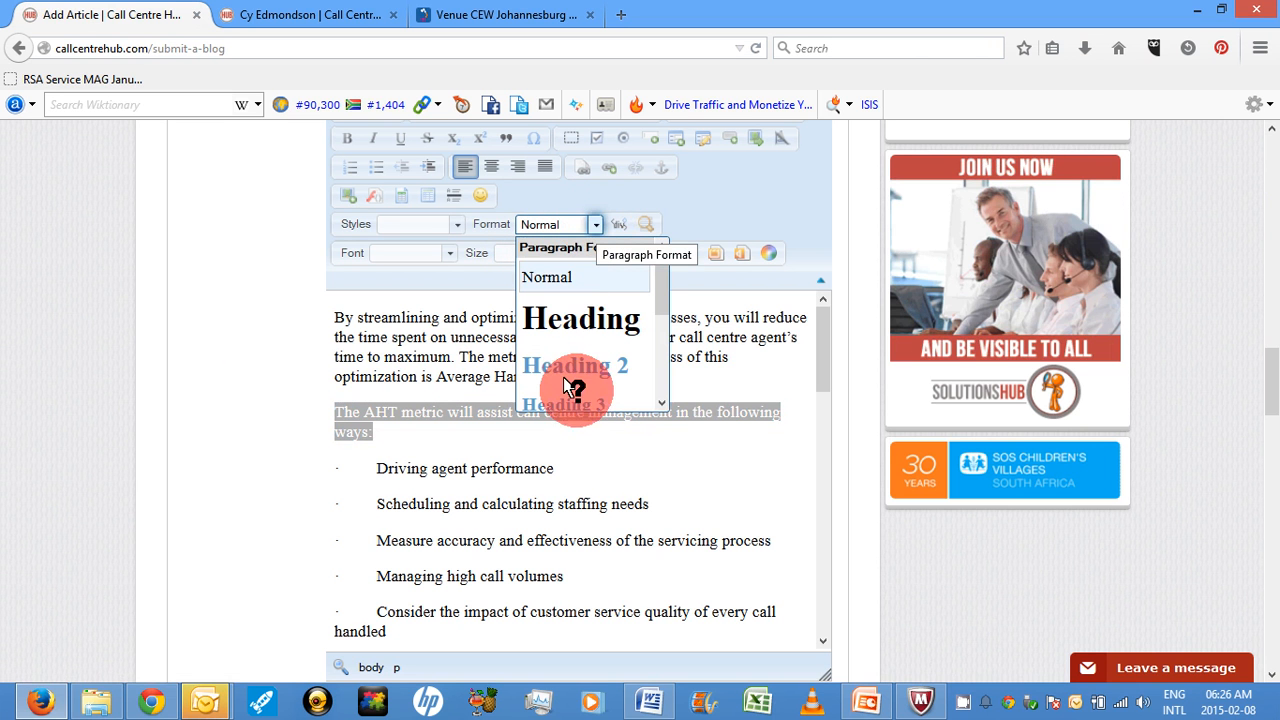
click(567, 370)
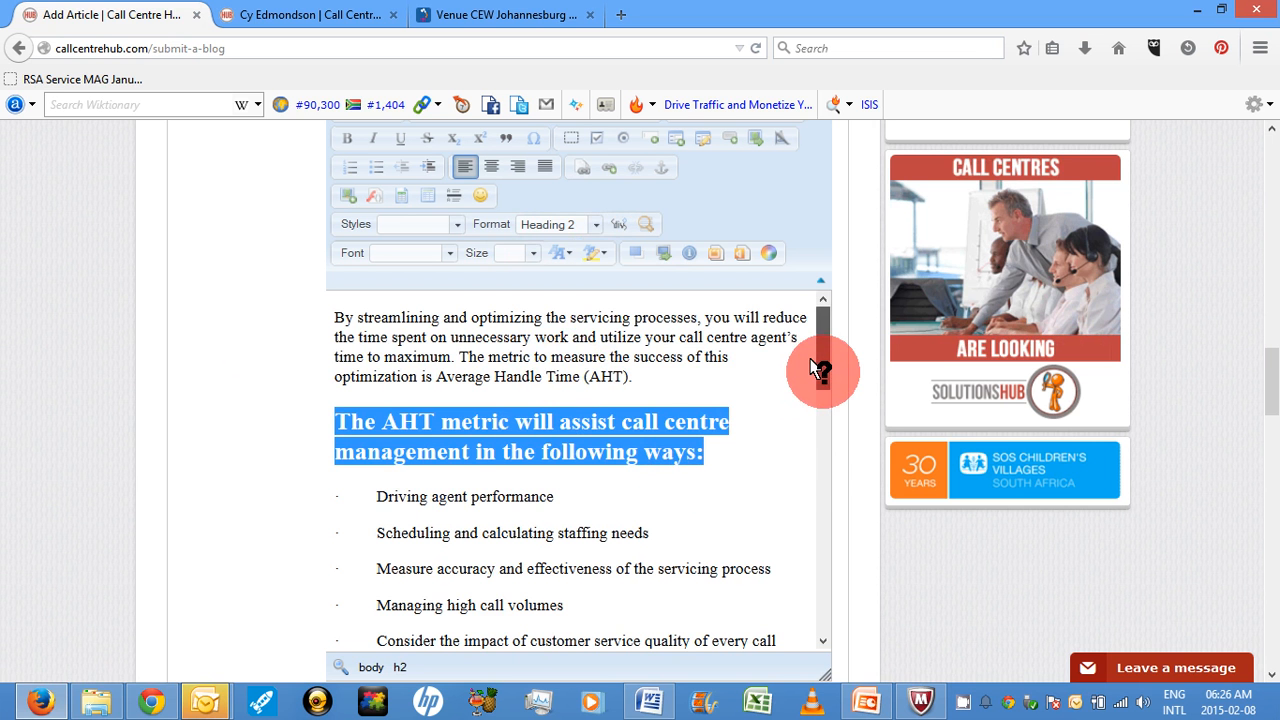
Step: Format the line "To lower AHT is a simple 5 step process:" in the second textarea as Heading 2
click(820, 452)
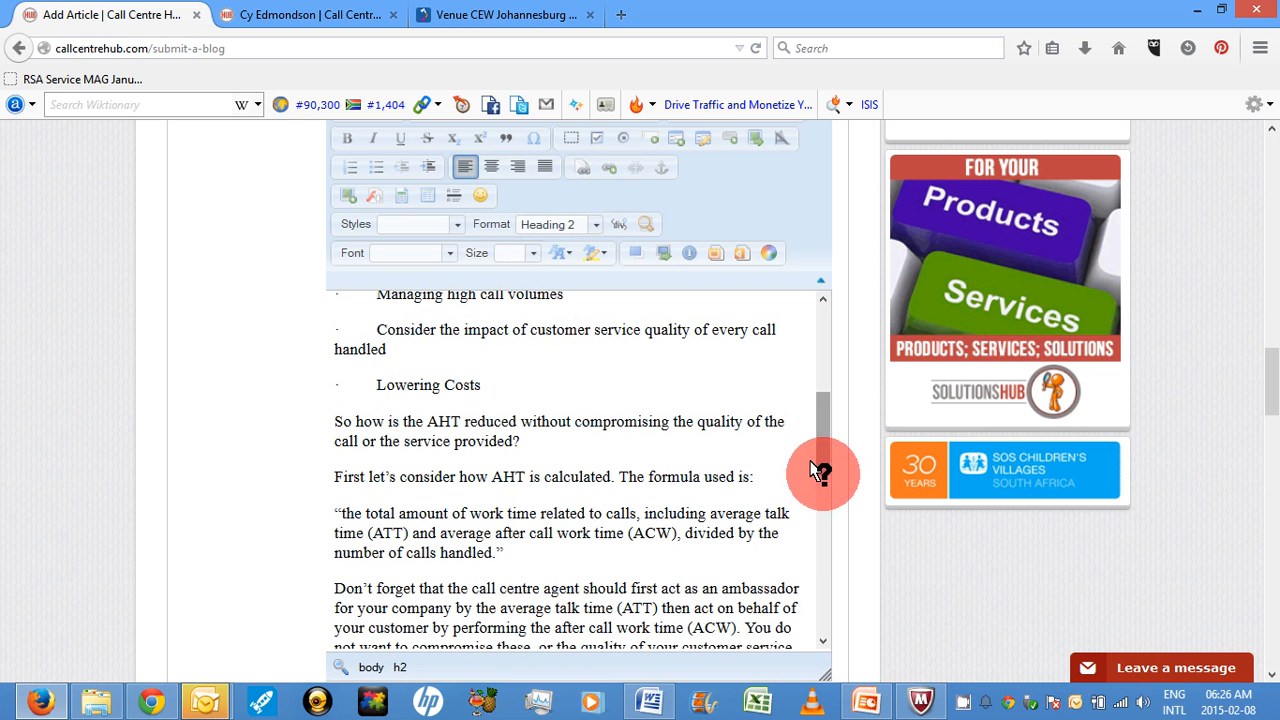
click(820, 515)
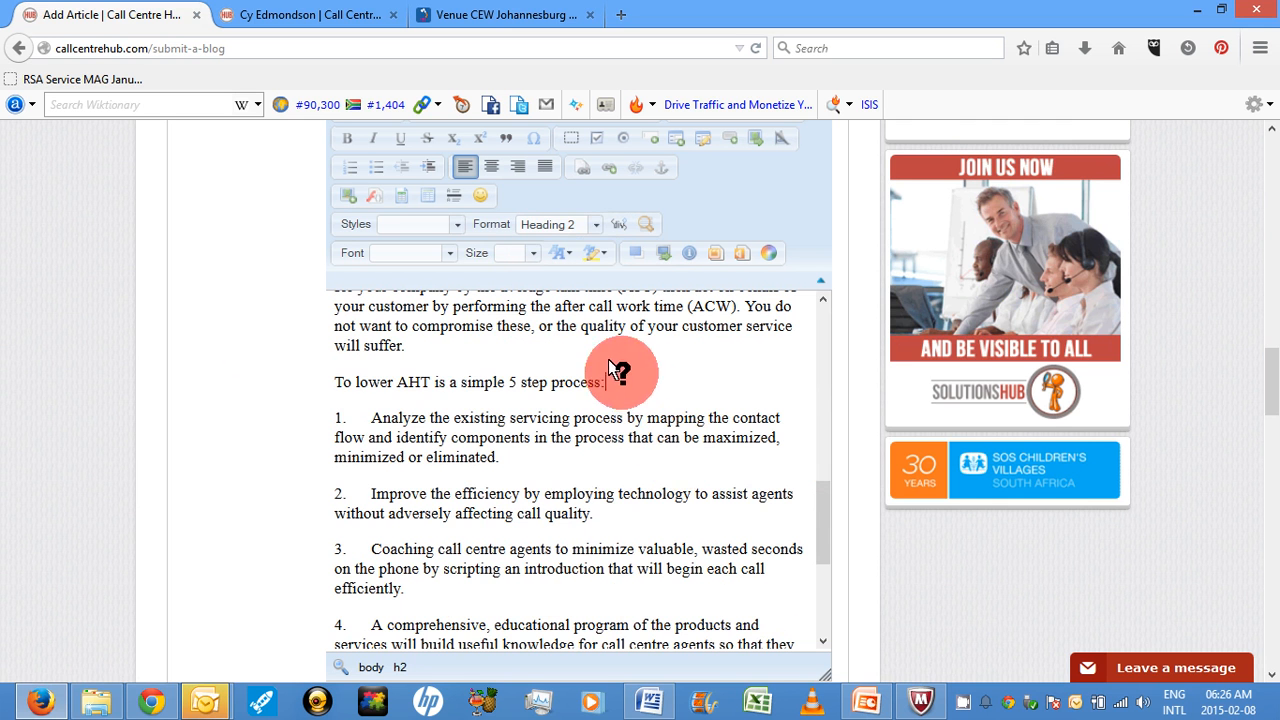
drag(606, 382, 309, 383)
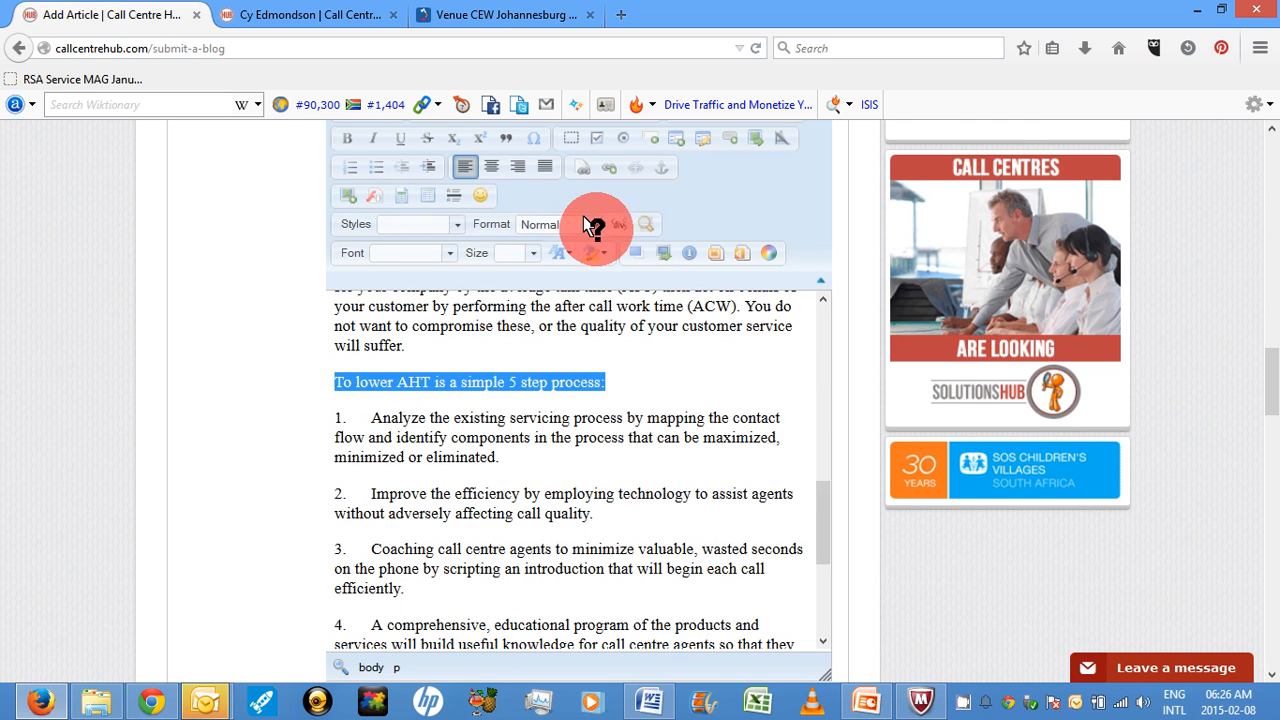
click(592, 224)
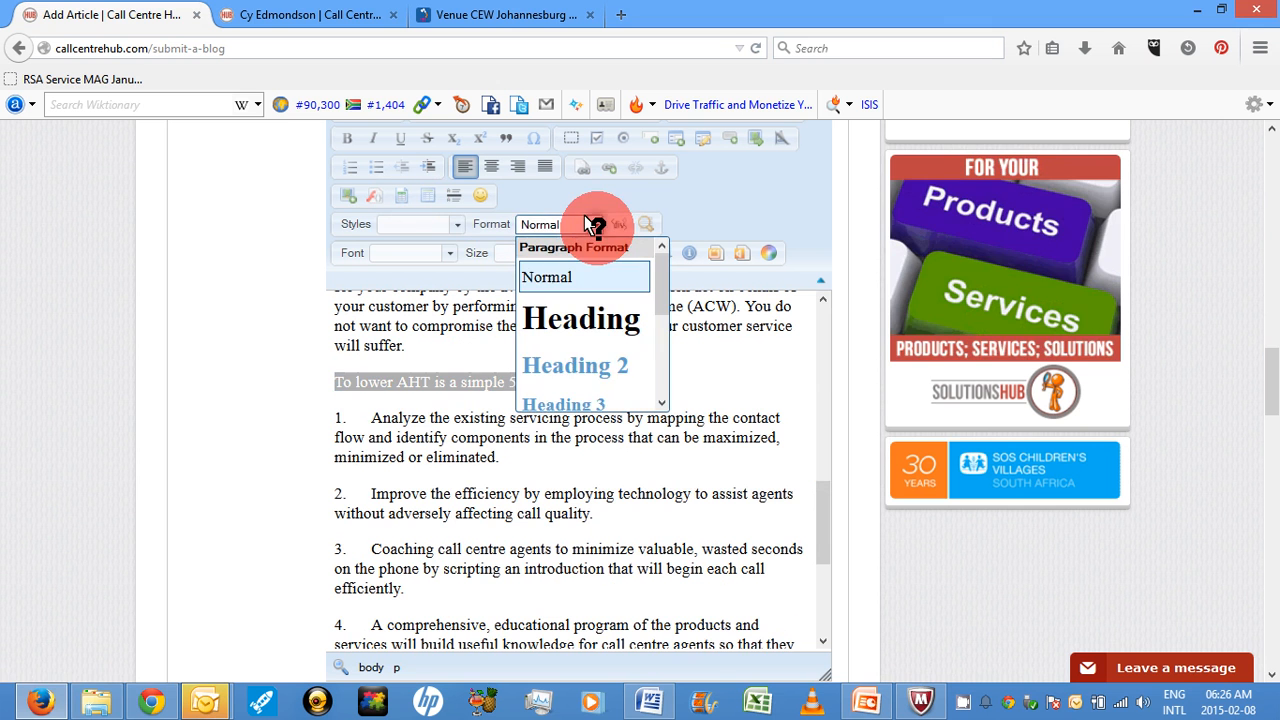
click(585, 368)
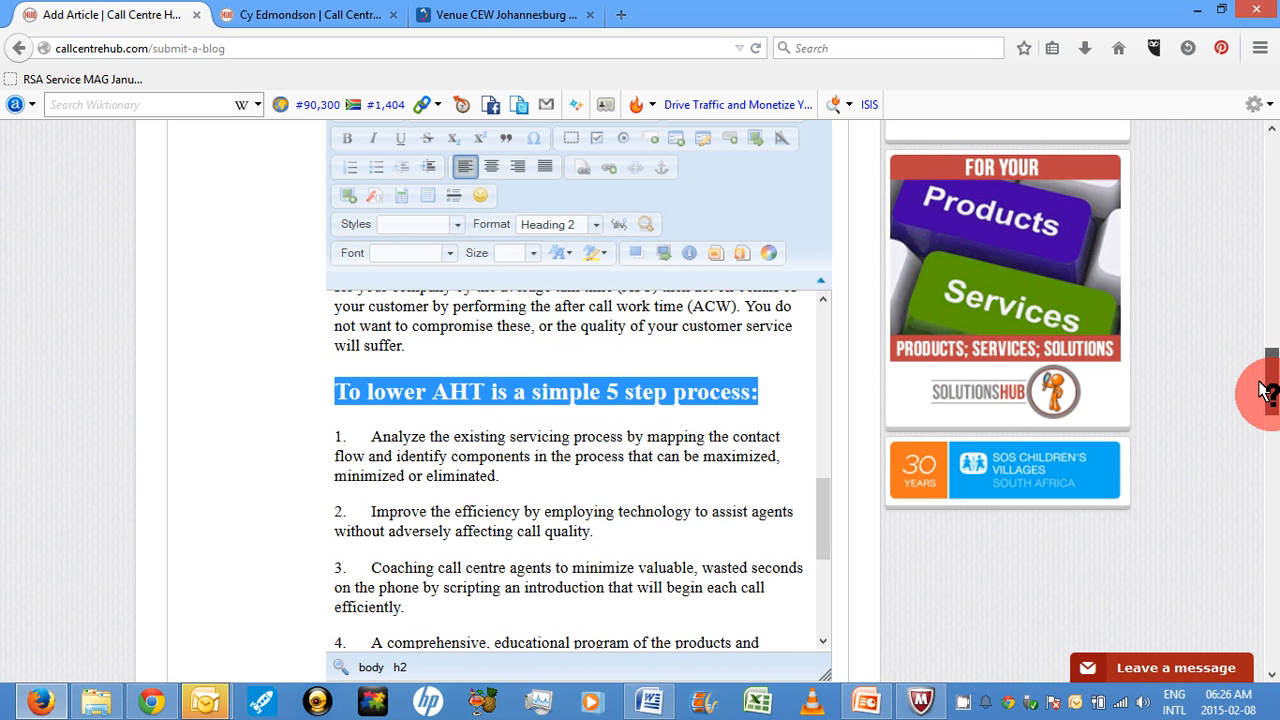
Step: Enable the article for the front page by setting Frontpage Enabled to Yes
drag(1264, 391, 1264, 435)
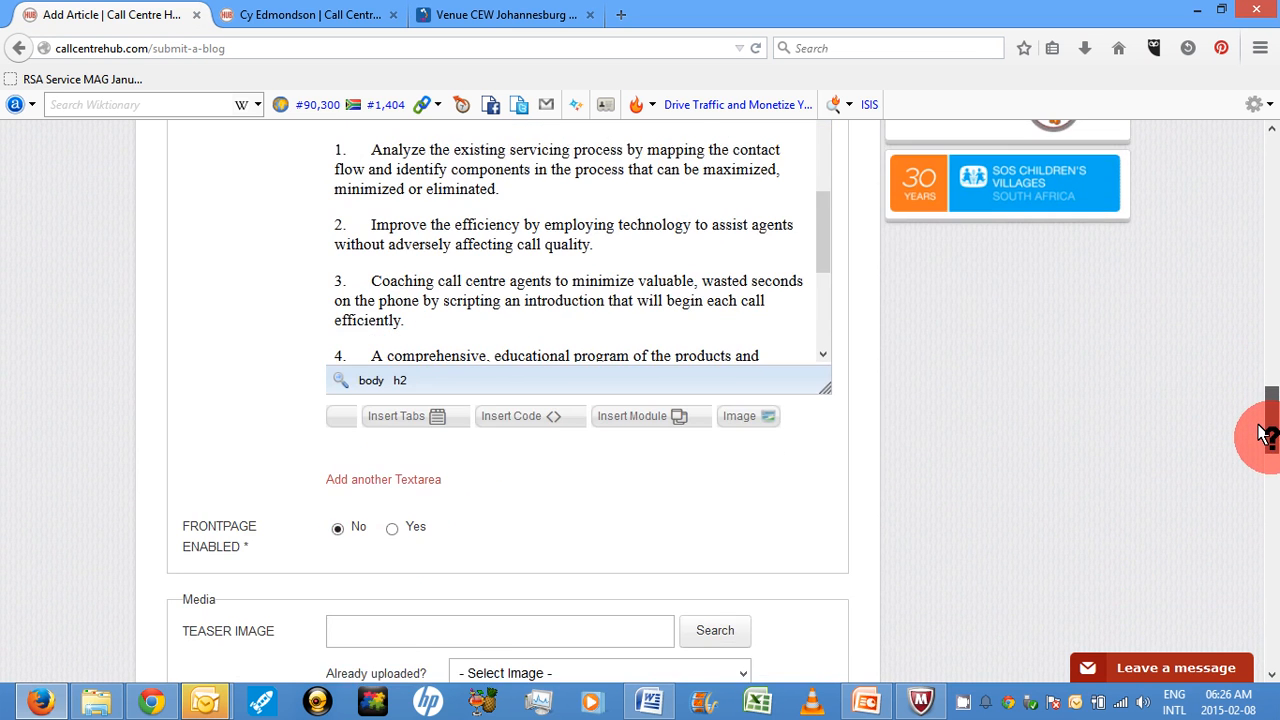
scroll(1265, 435, down, 1)
scroll(1264, 443, down, 2)
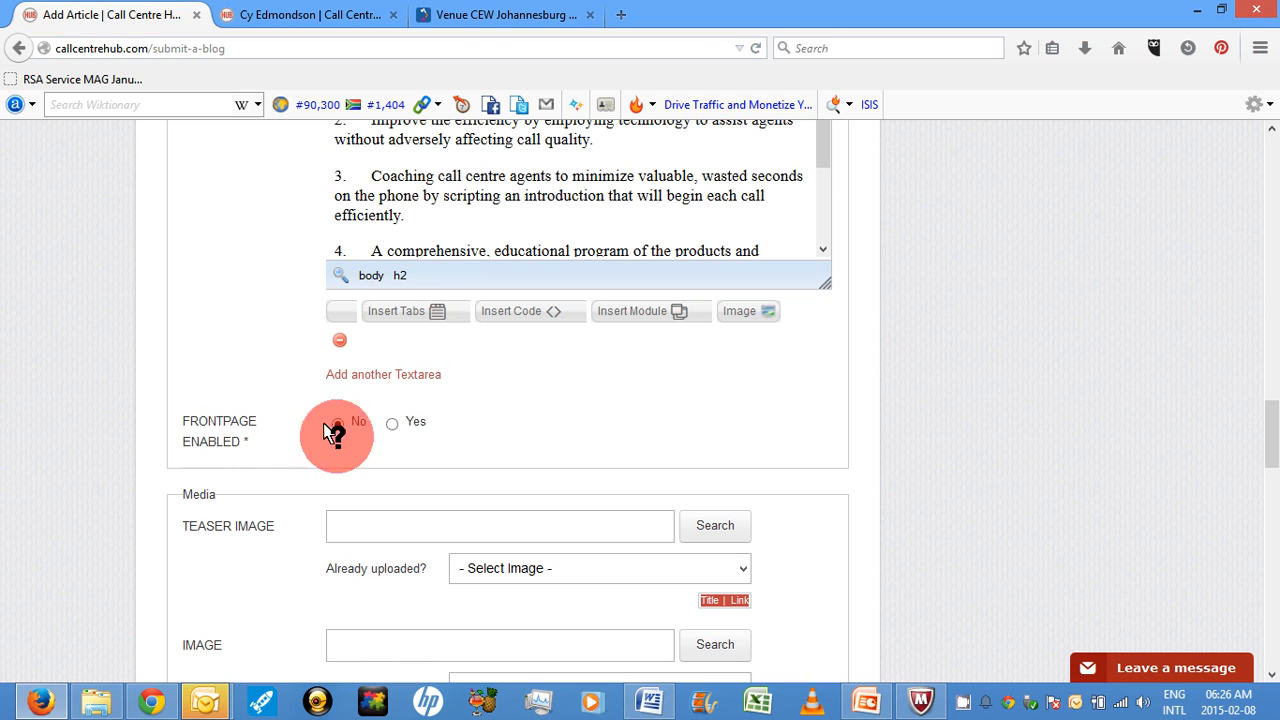
click(391, 423)
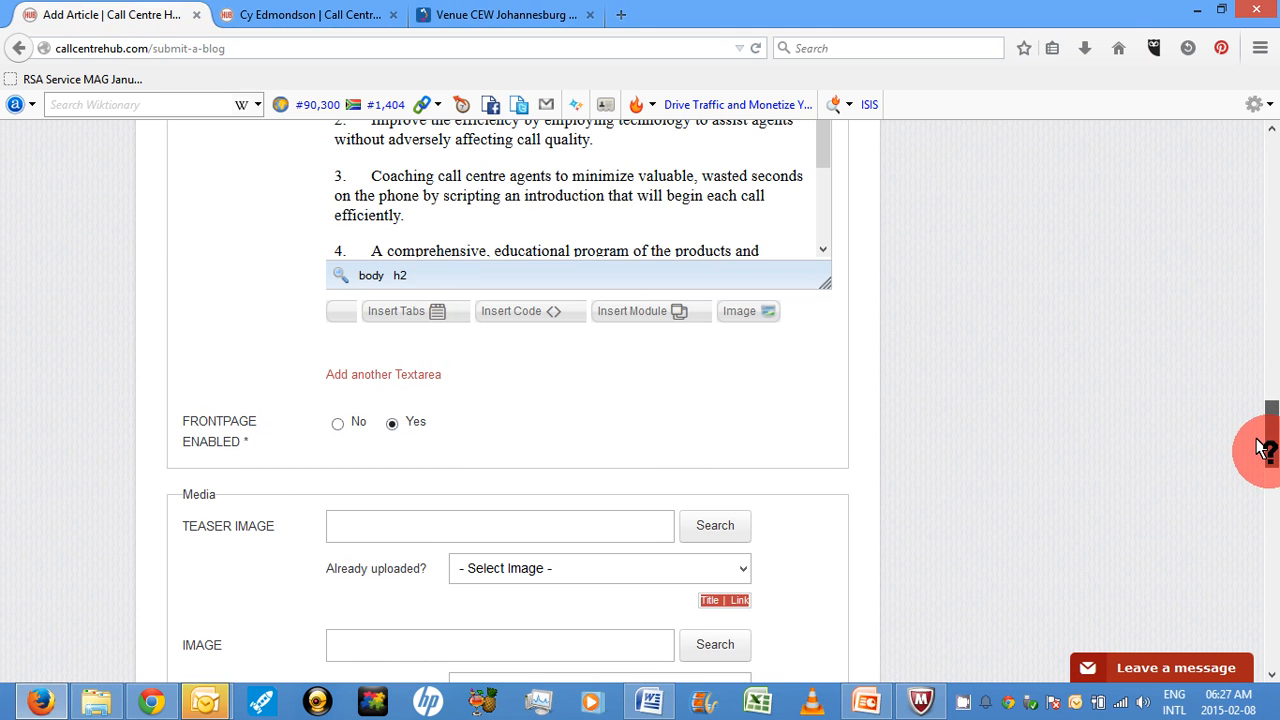
Step: Choose the VideoTest picture from the Pictures library as the article's teaser image
drag(1260, 445, 1262, 470)
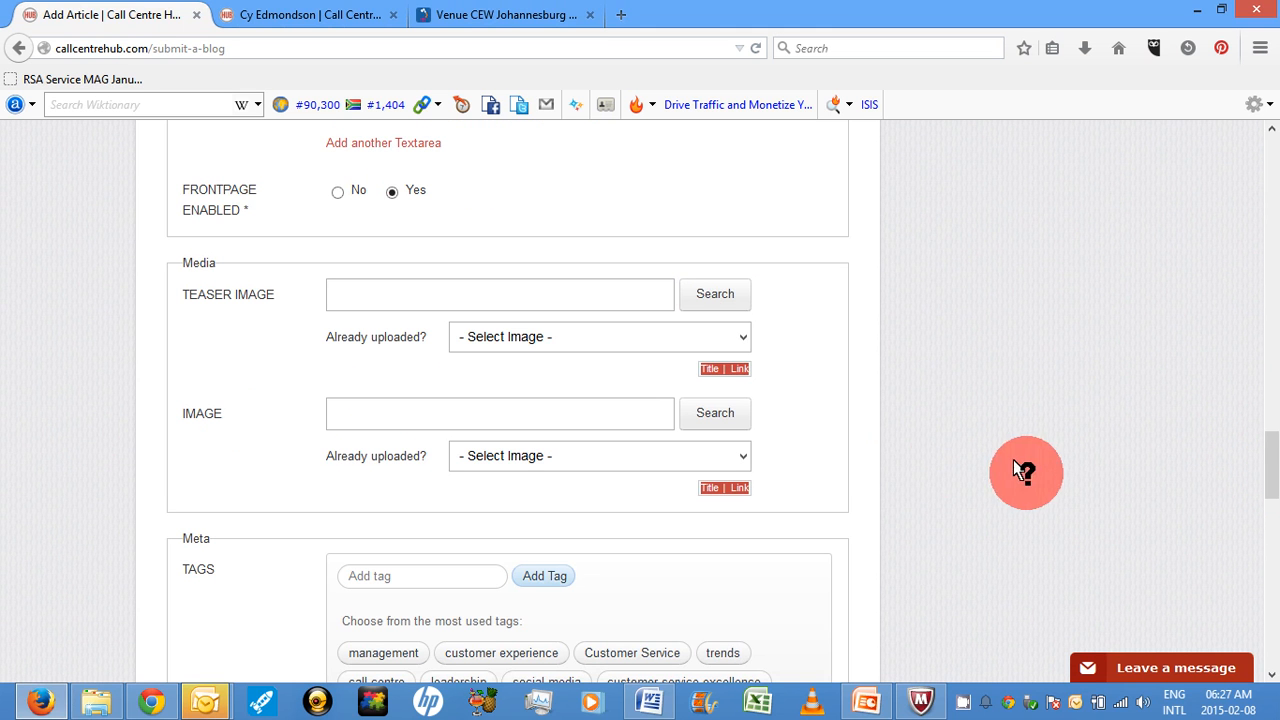
click(705, 291)
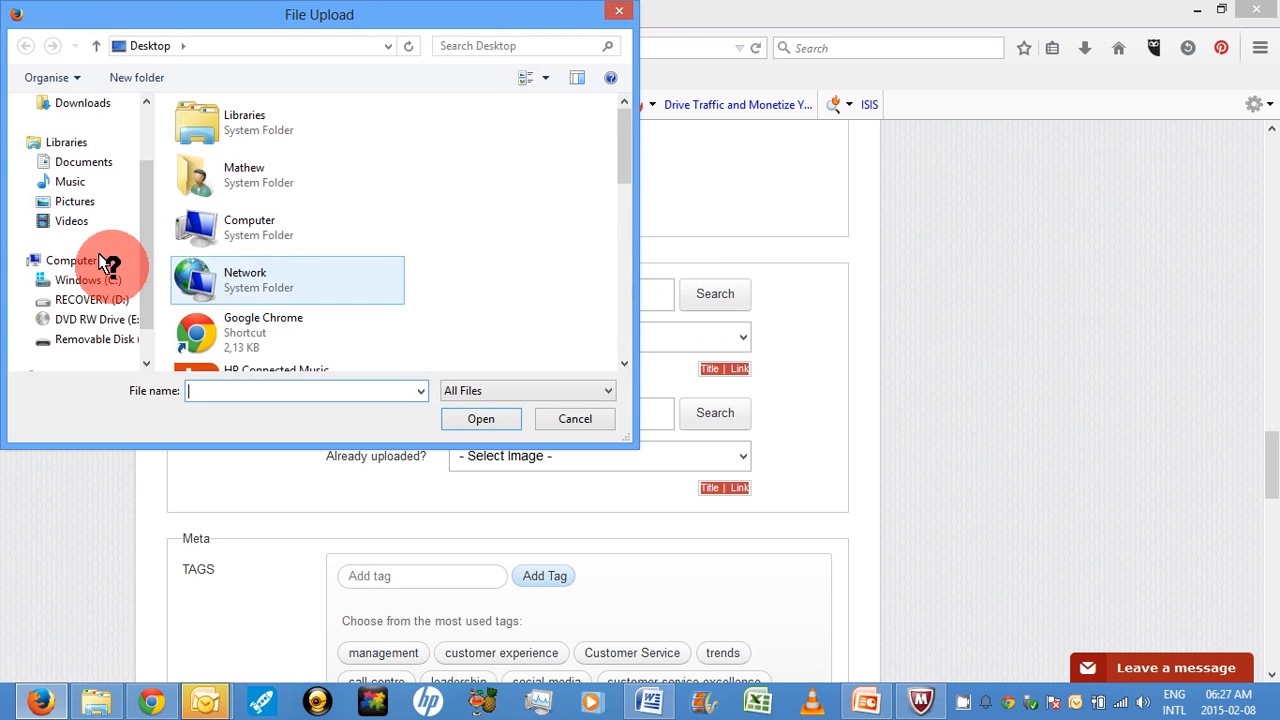
scroll(80, 200, up, 2)
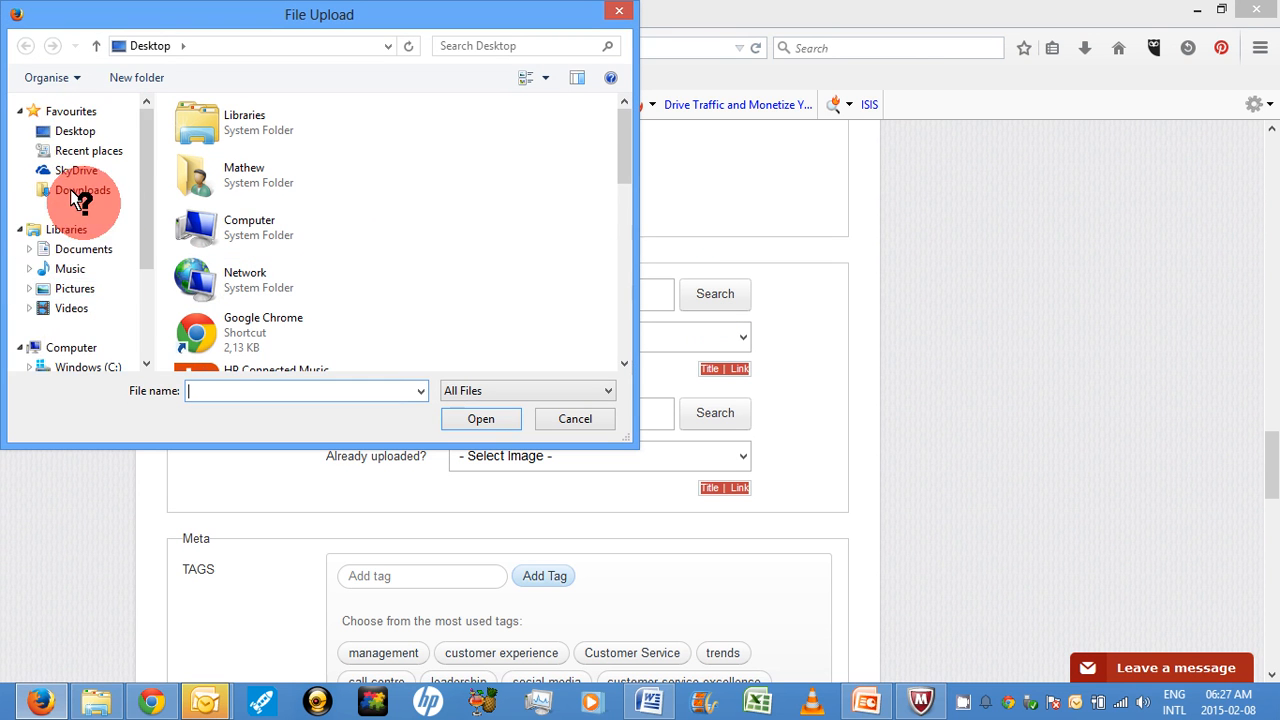
click(72, 288)
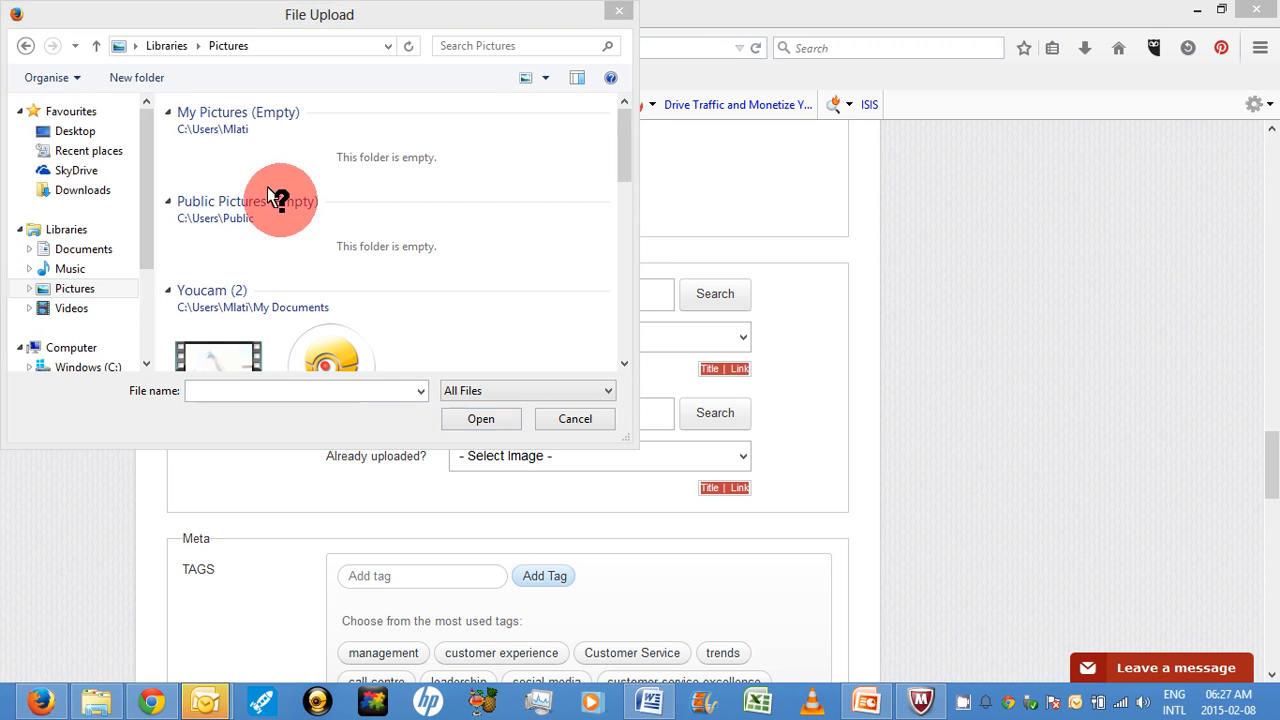
drag(612, 152, 600, 263)
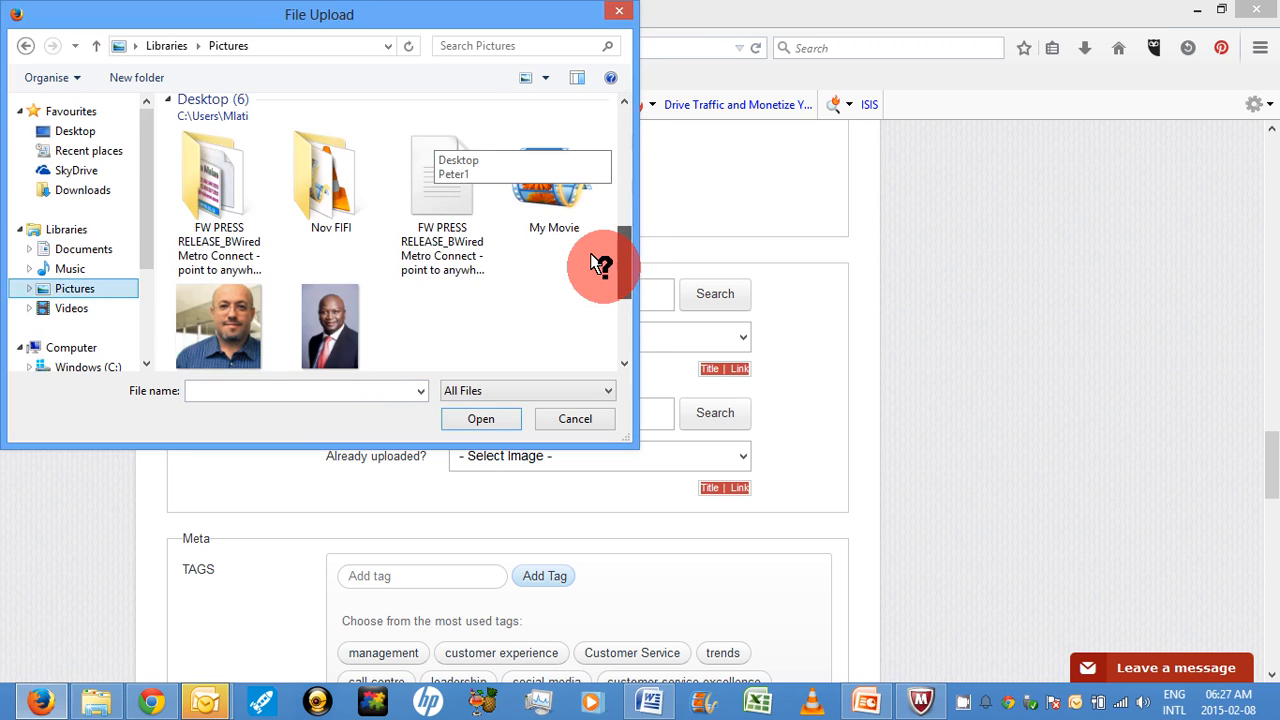
click(333, 320)
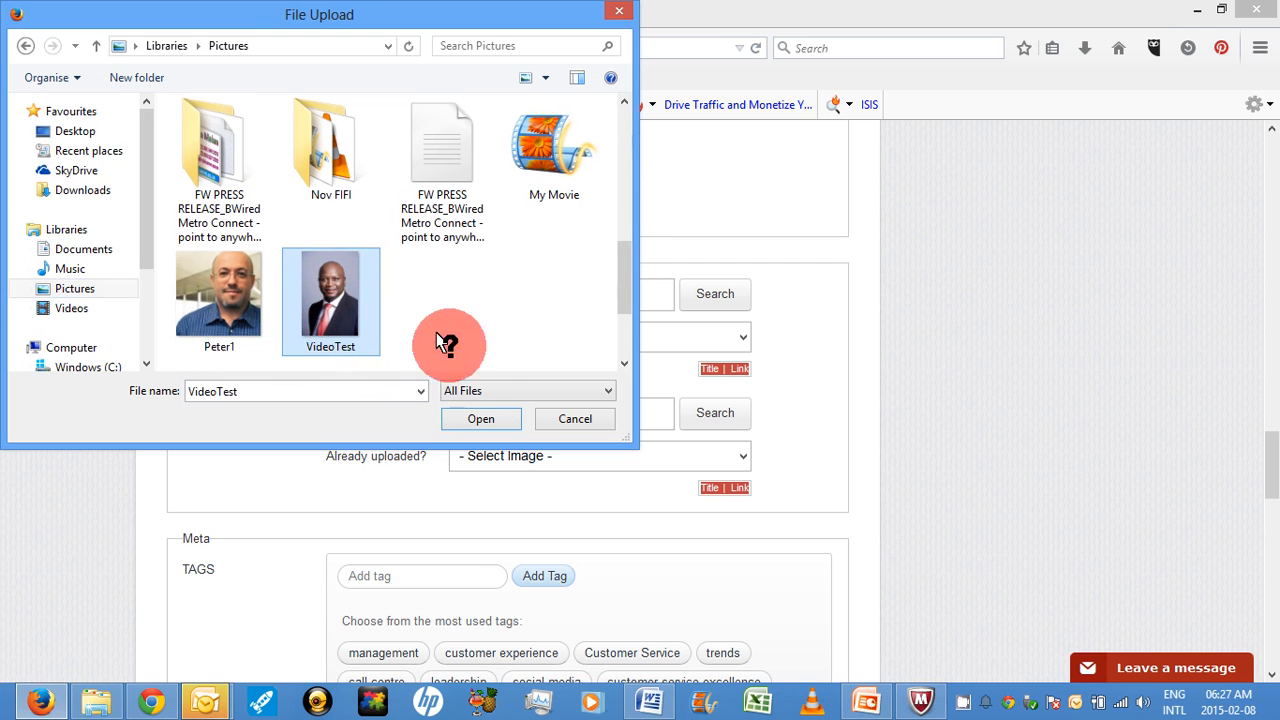
click(462, 418)
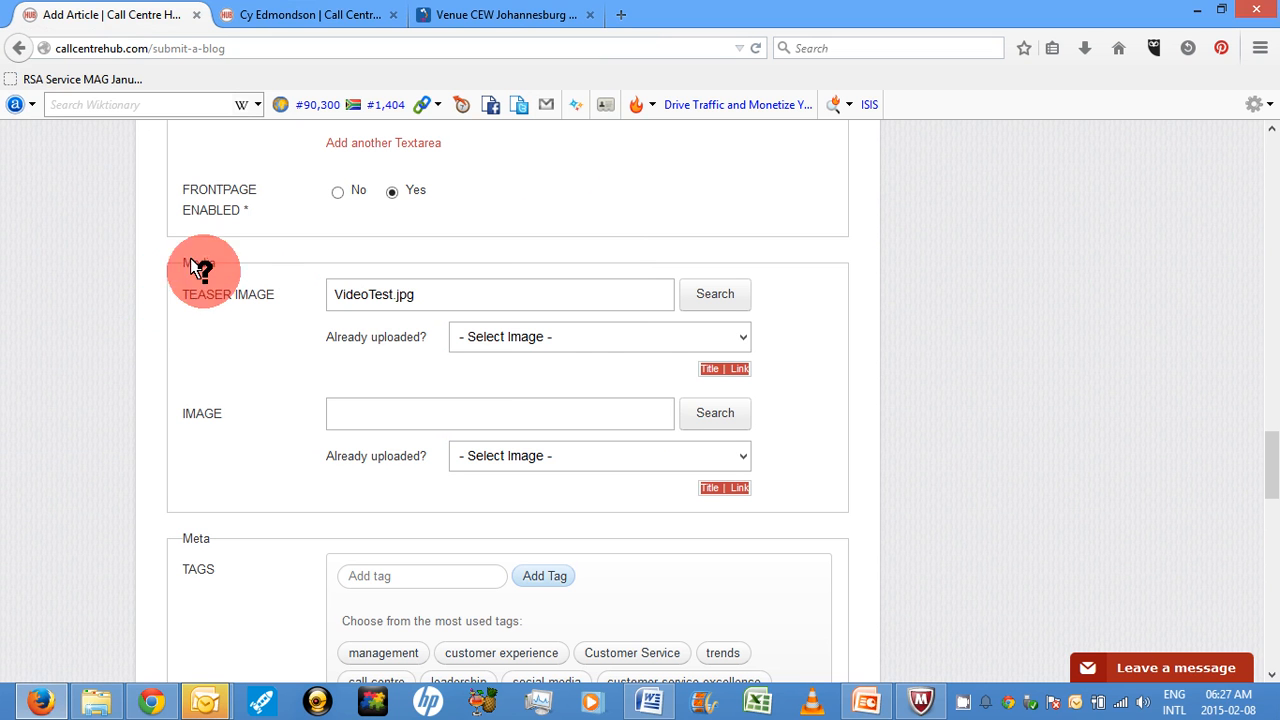
Step: Choose the same VideoTest picture from the Pictures library for the article's main Image field
click(725, 418)
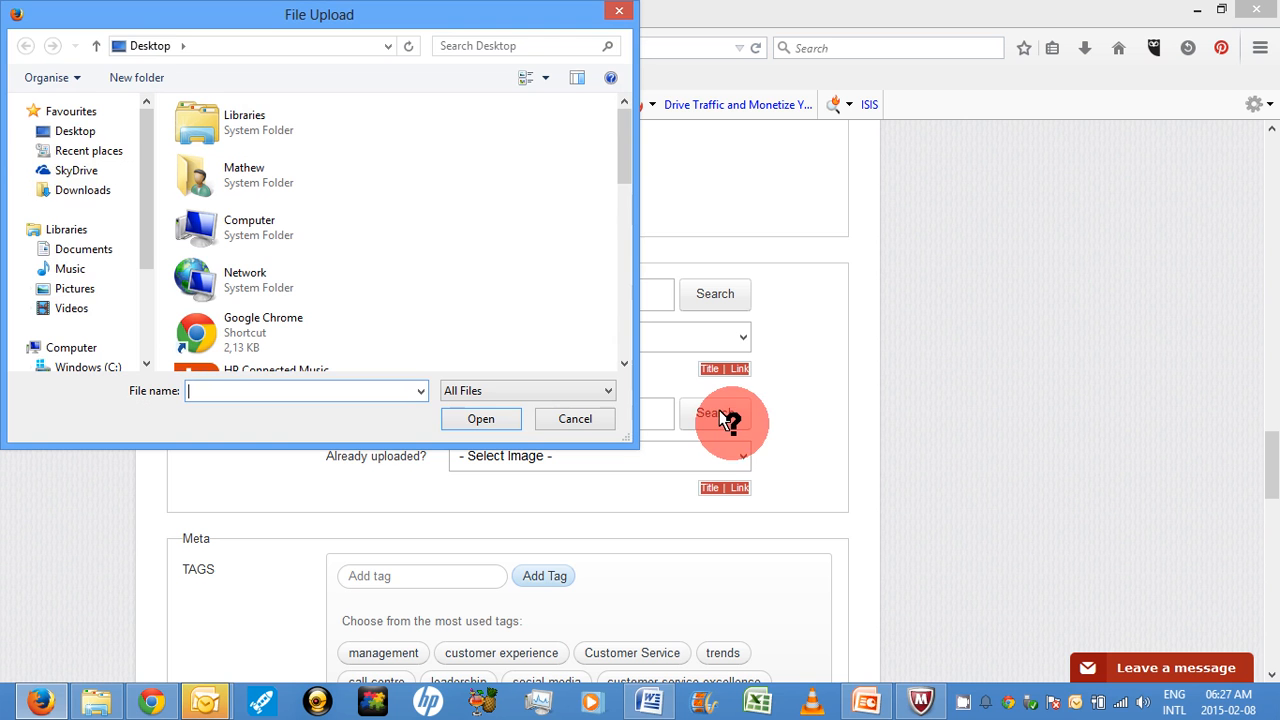
click(72, 288)
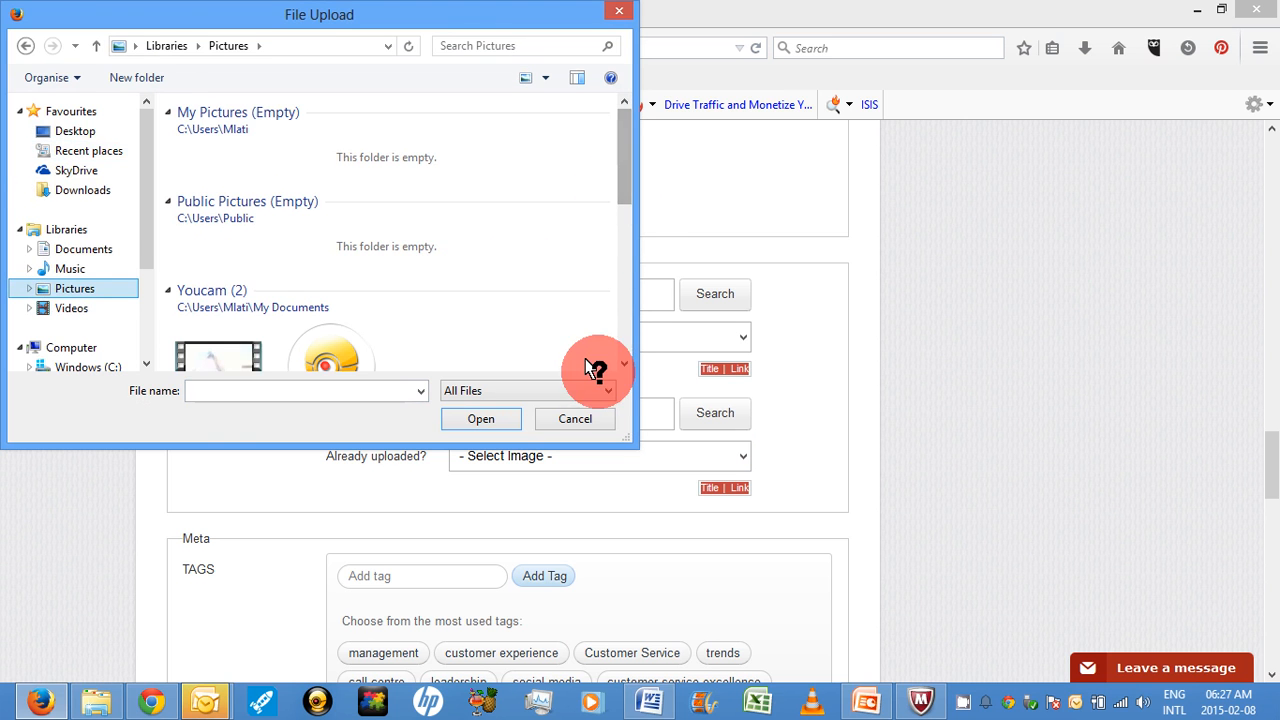
scroll(620, 360, down, 10)
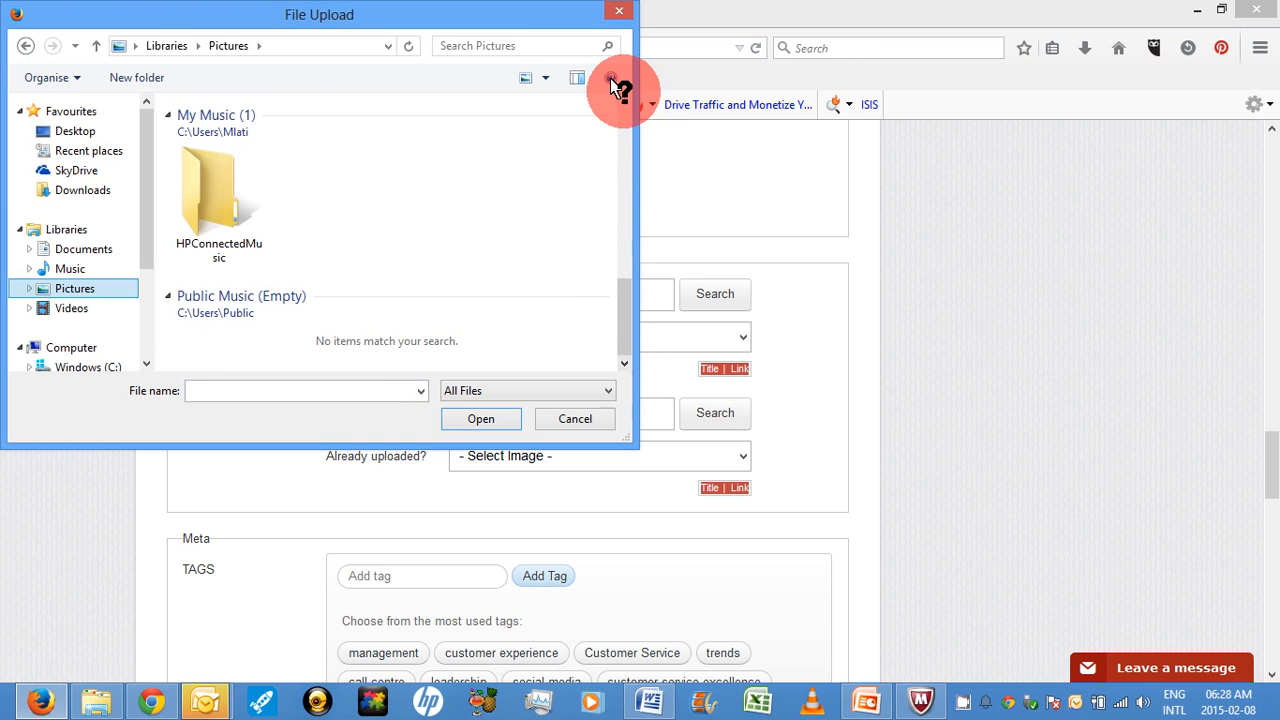
scroll(618, 100, up, 5)
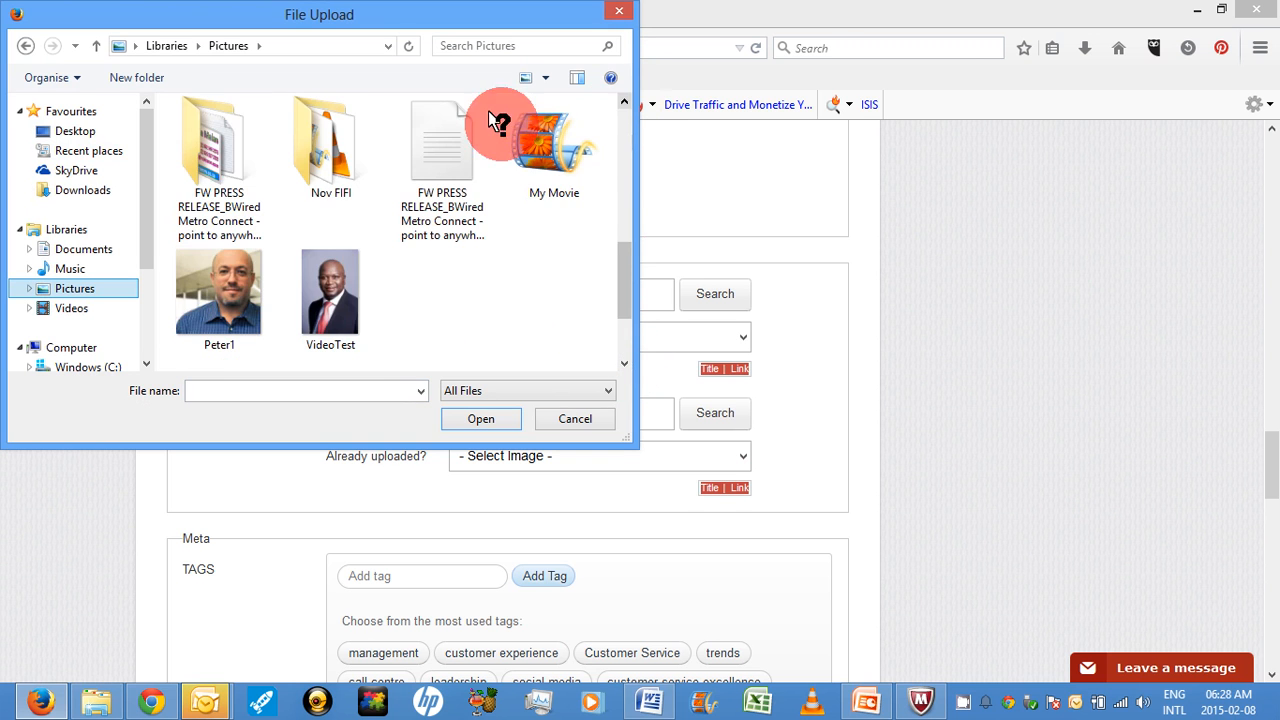
click(330, 288)
click(471, 419)
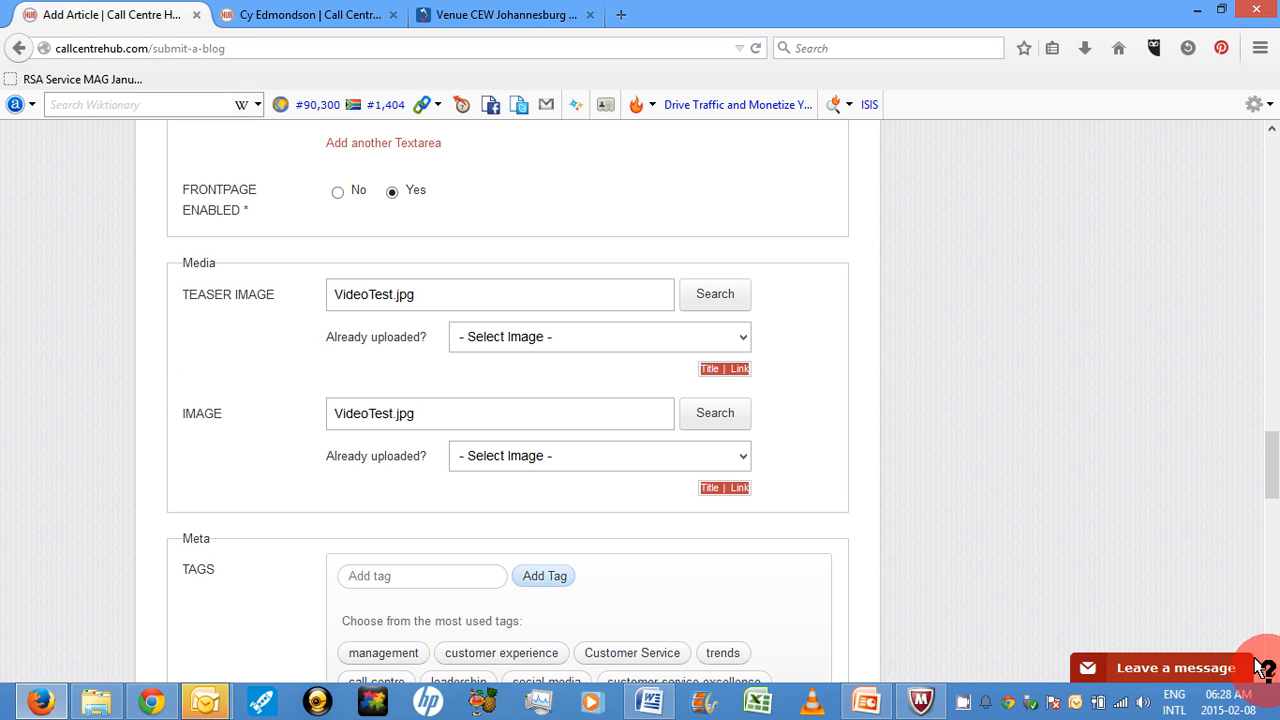
Step: Add the tags Customer Service, trends and leadership to the article from the most used tags
scroll(1259, 668, down, 1)
scroll(1262, 670, down, 3)
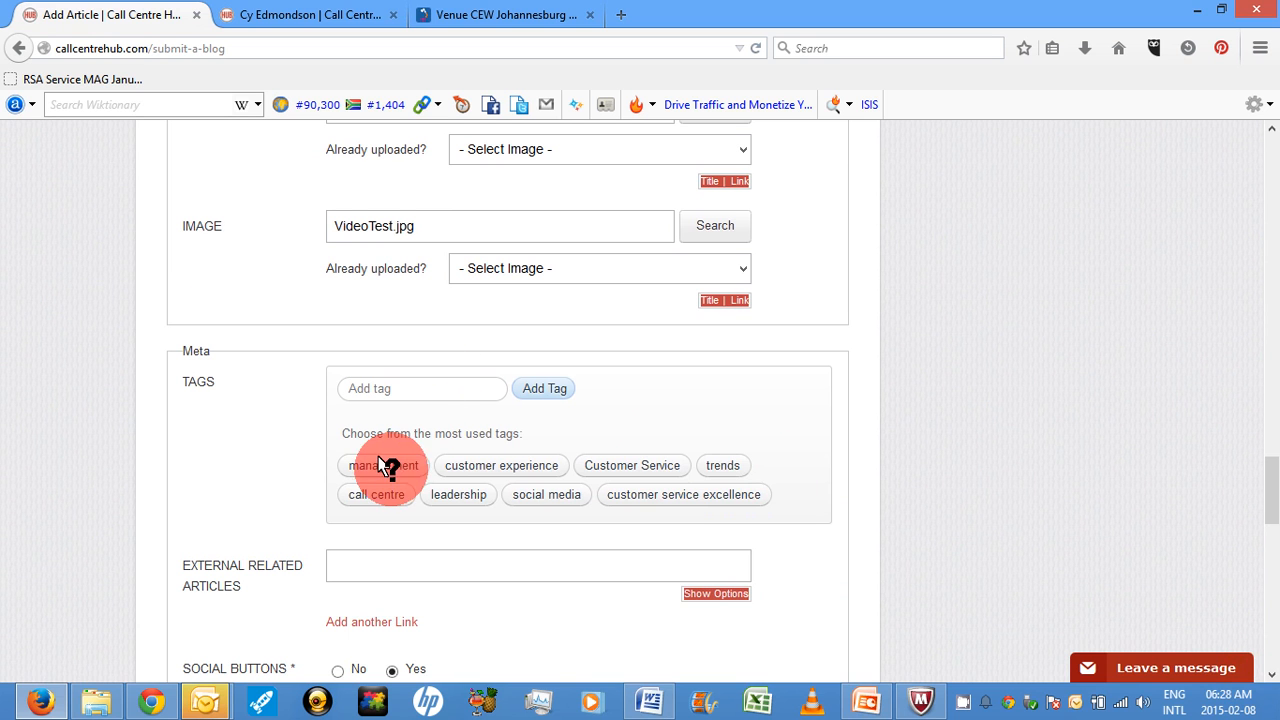
click(640, 462)
click(717, 465)
click(460, 493)
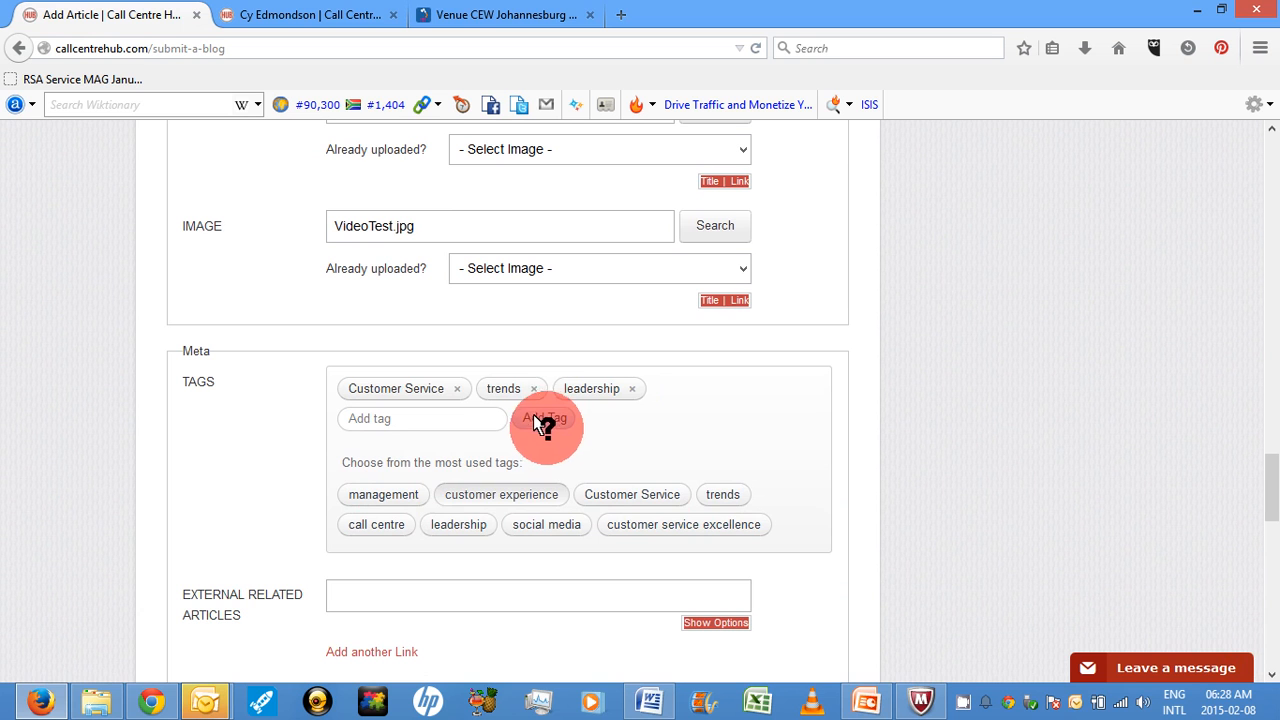
click(531, 410)
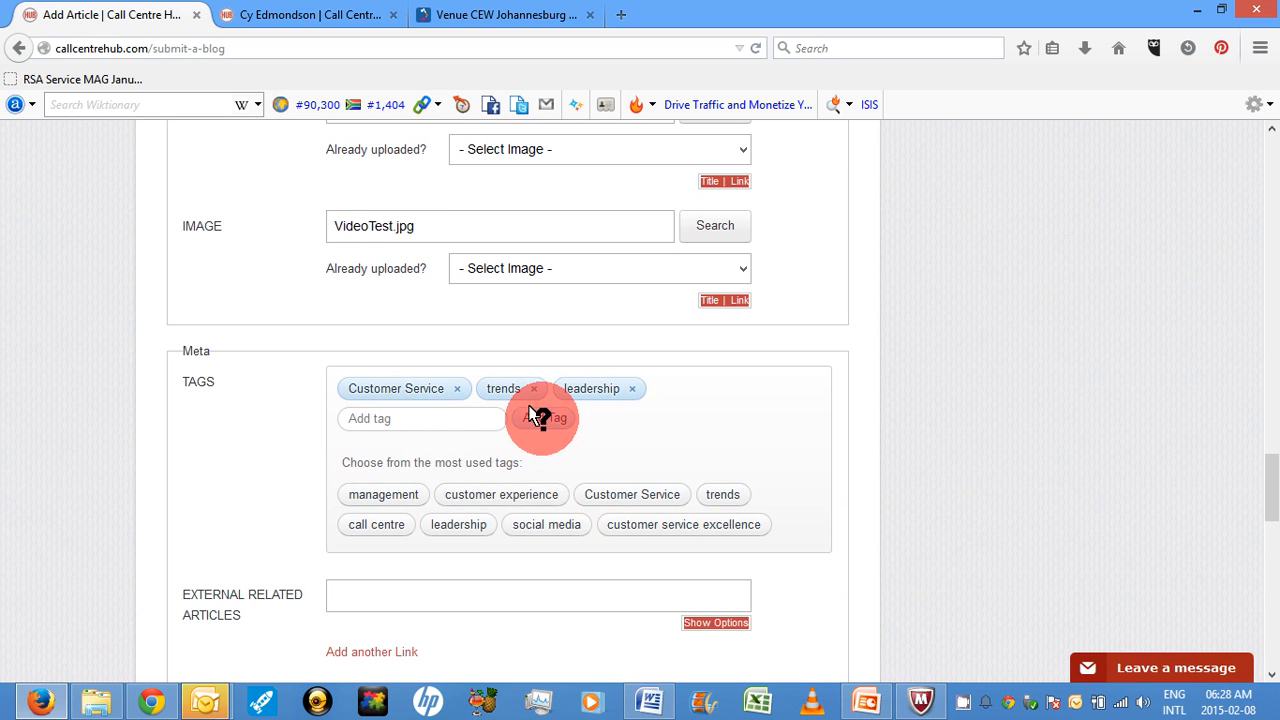
Step: Add a custom tag "business" to the article
click(395, 418)
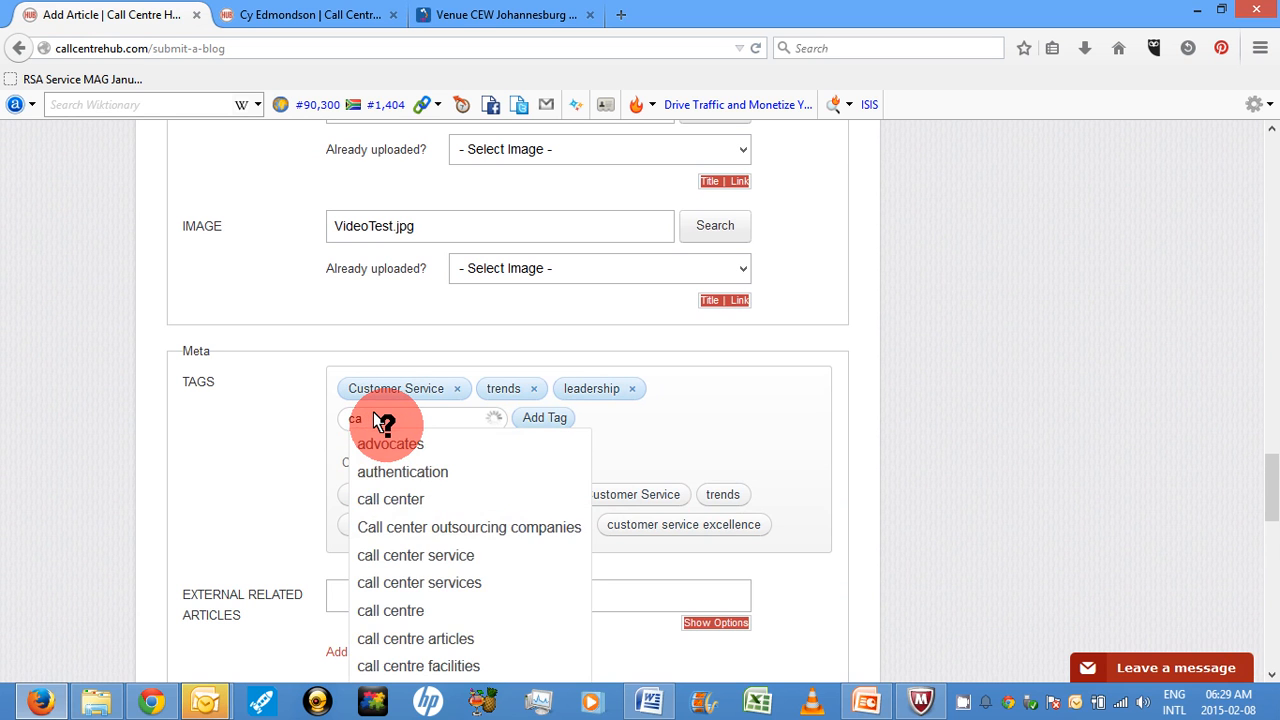
key(BackSpace)
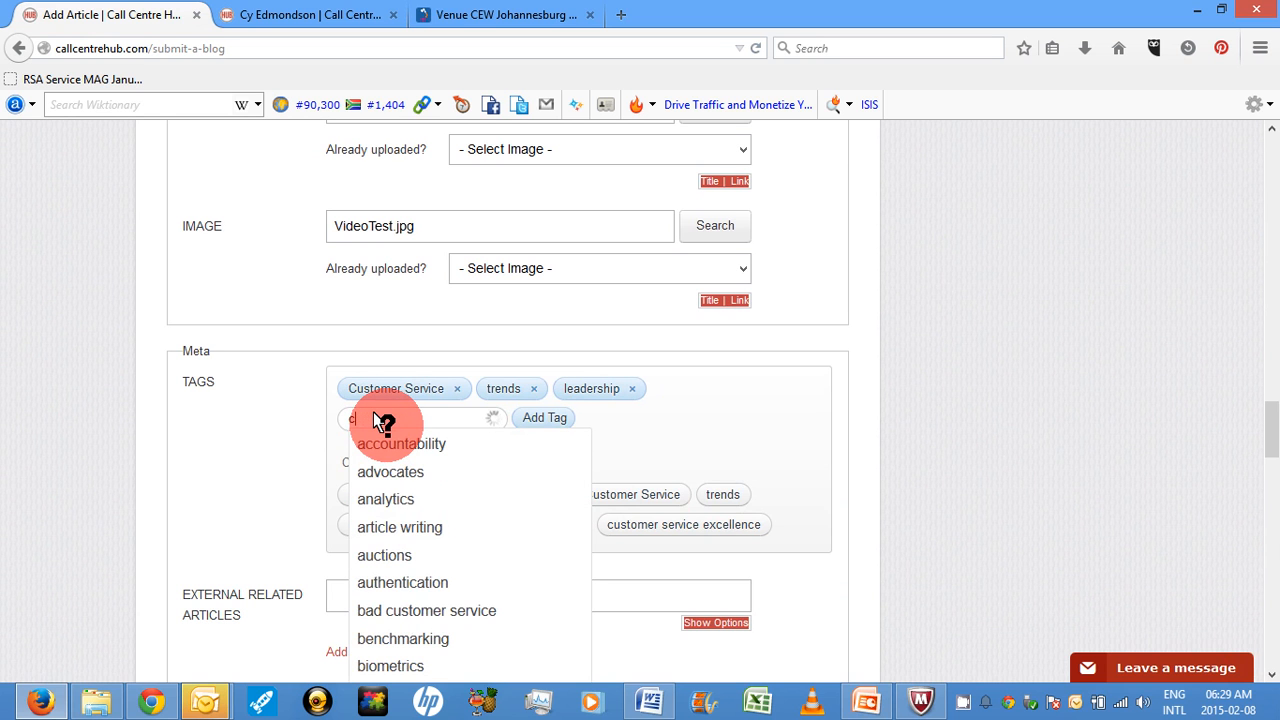
key(BackSpace)
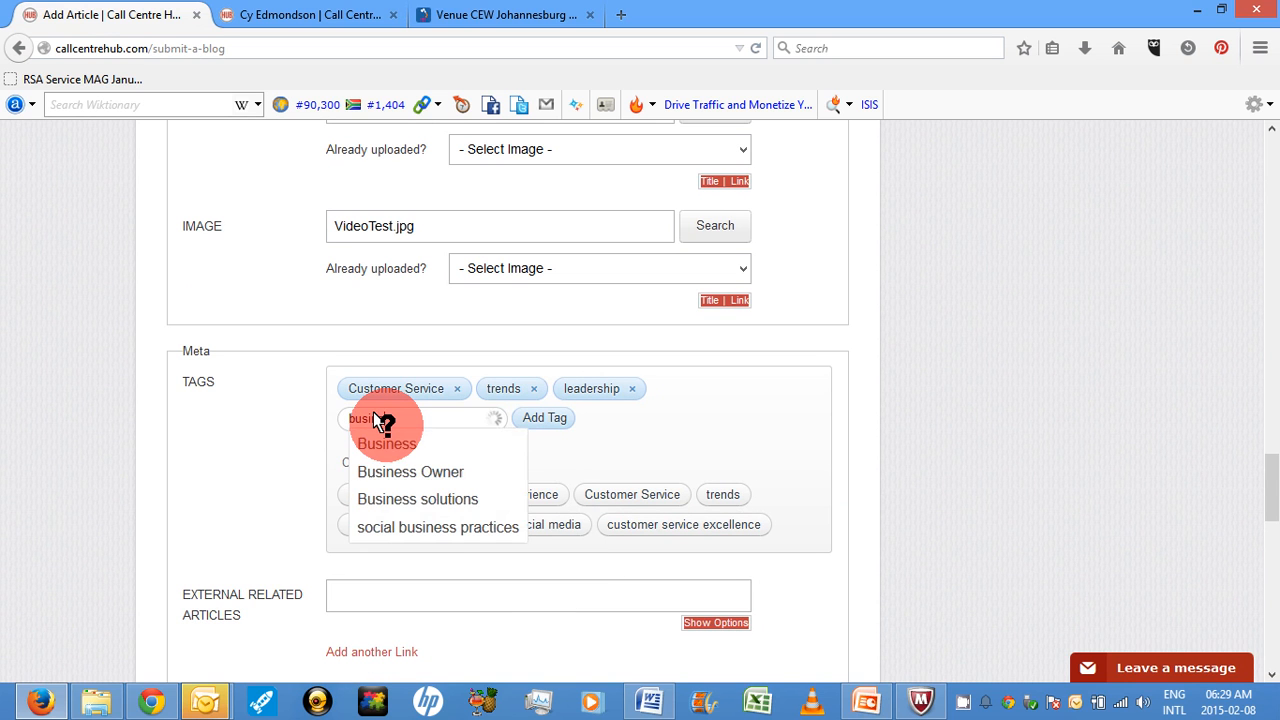
text(business)
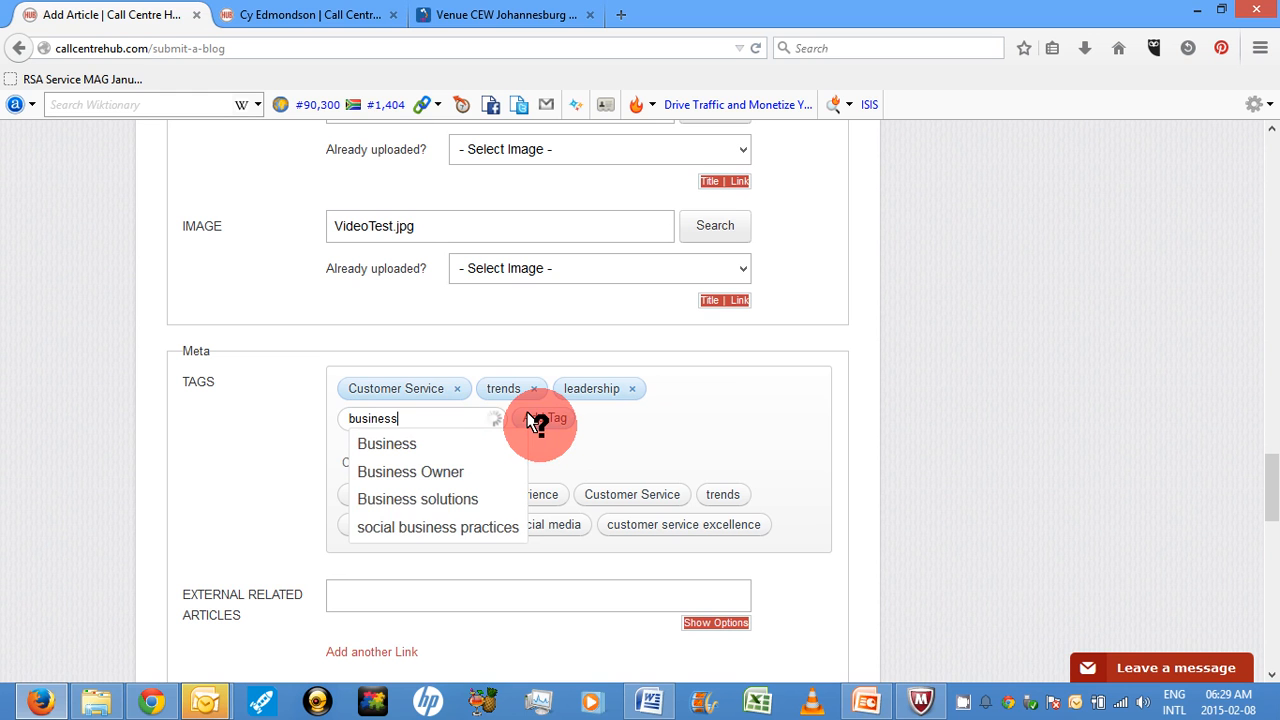
click(535, 420)
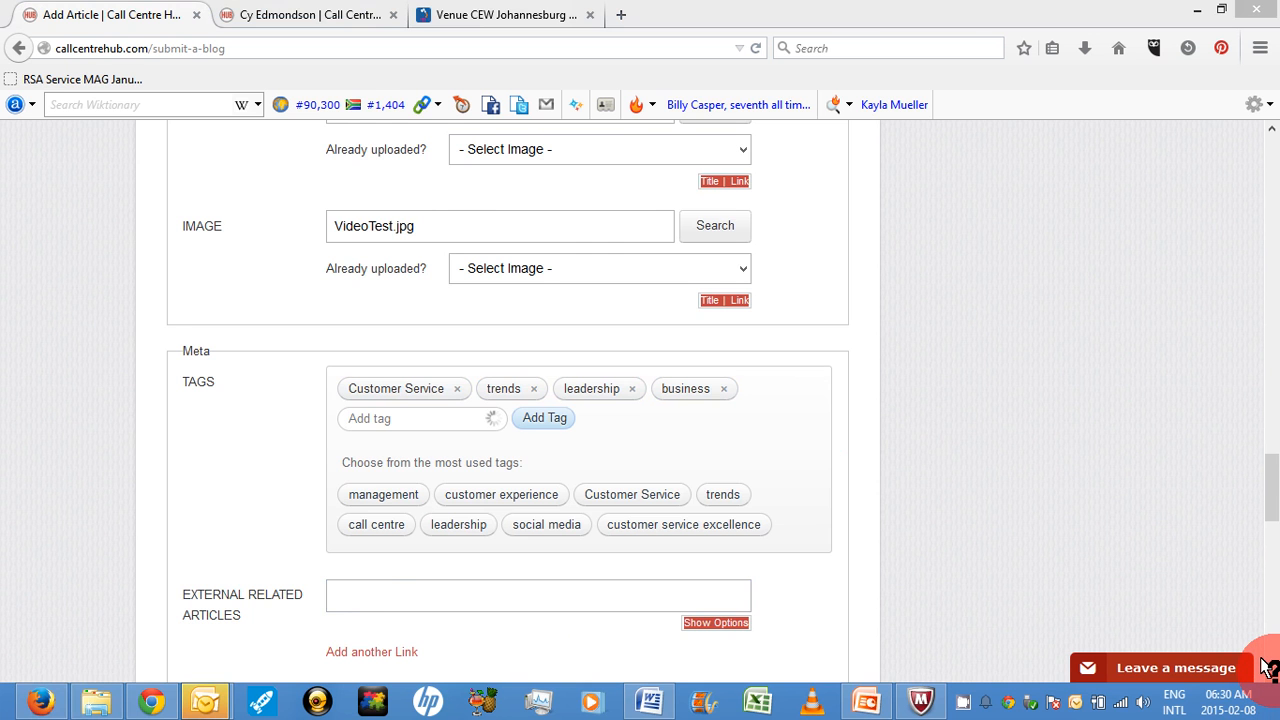
Step: Fill in the reCAPTCHA verification text below the form and submit the blog article
scroll(1268, 676, down, 3)
scroll(1268, 668, down, 2)
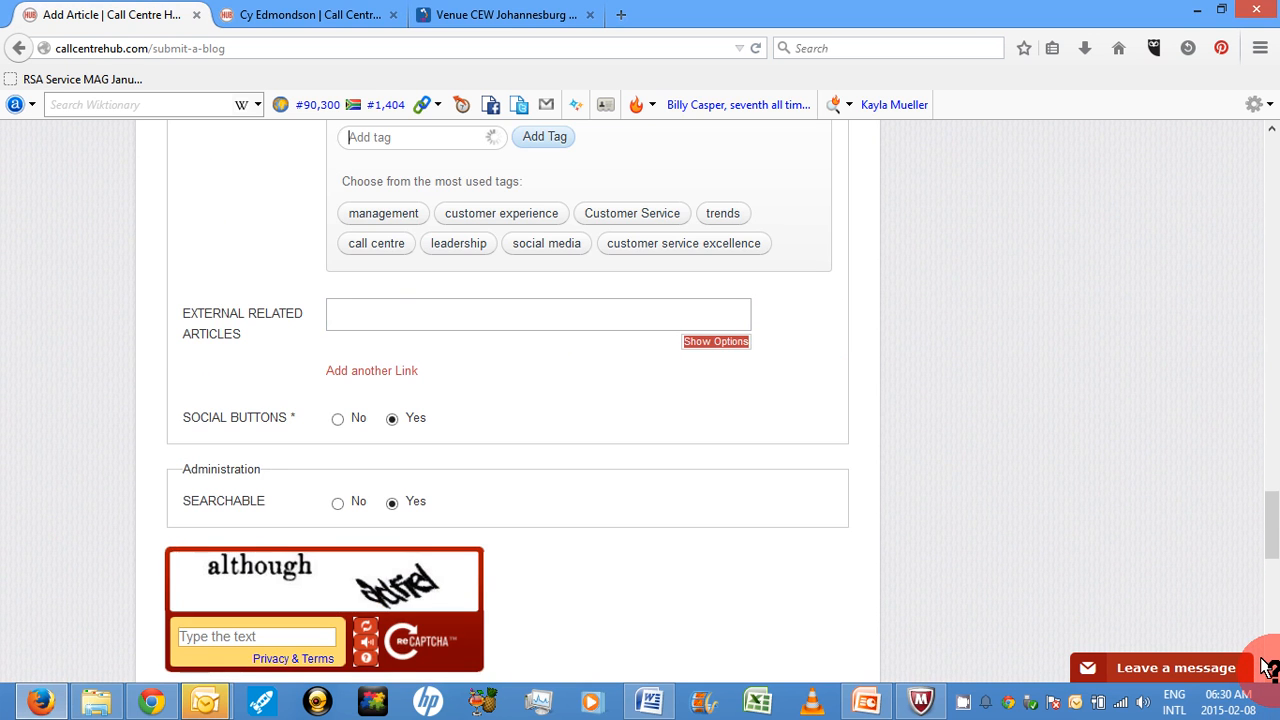
scroll(1268, 668, down, 2)
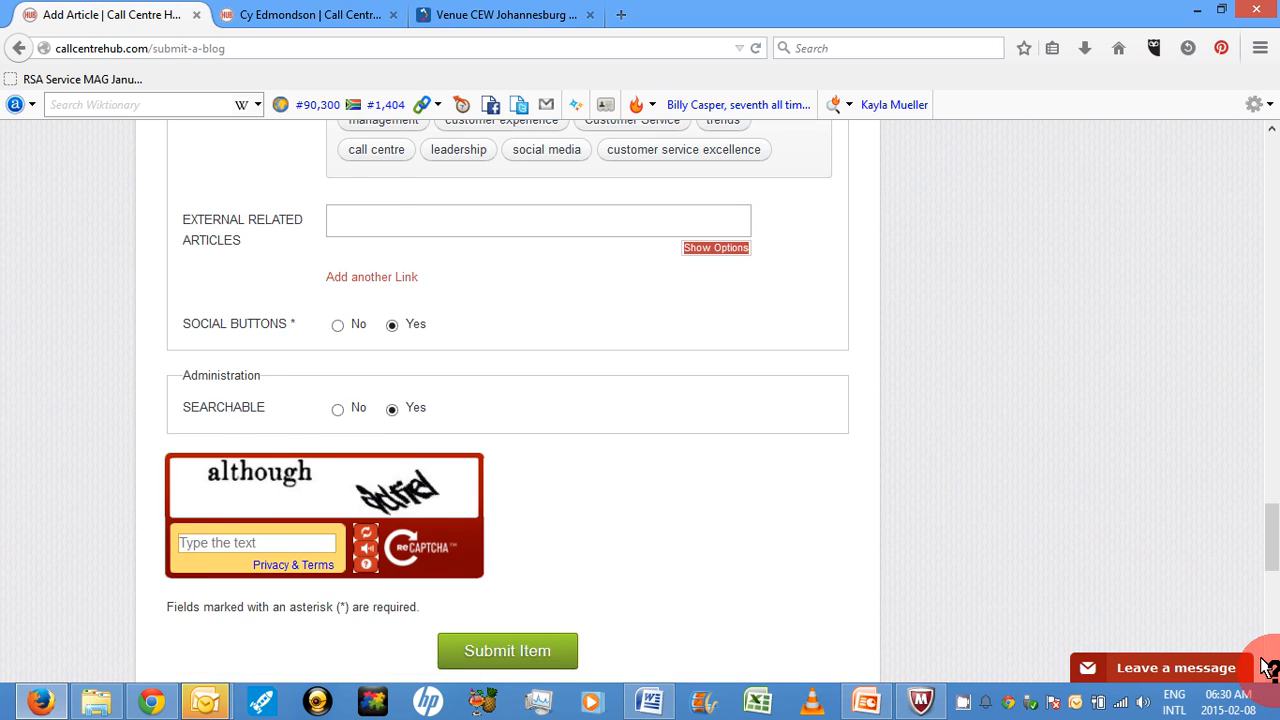
scroll(1265, 668, down, 2)
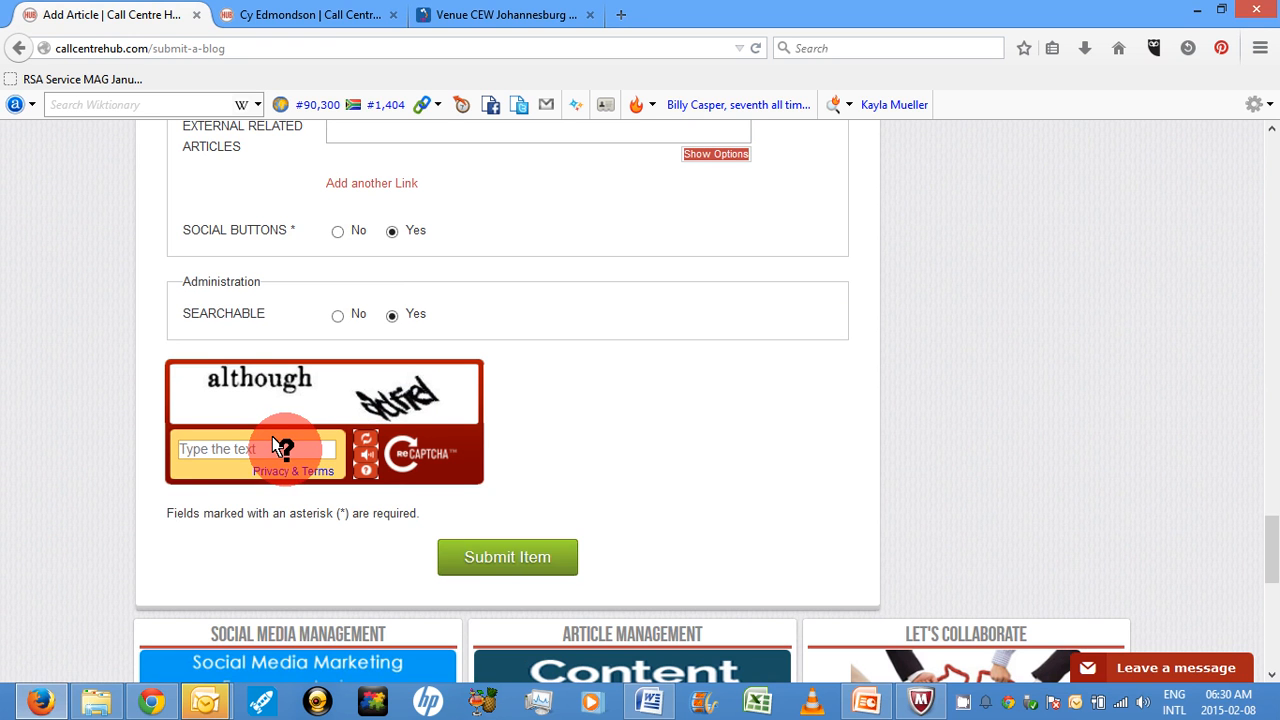
text(although adfrd)
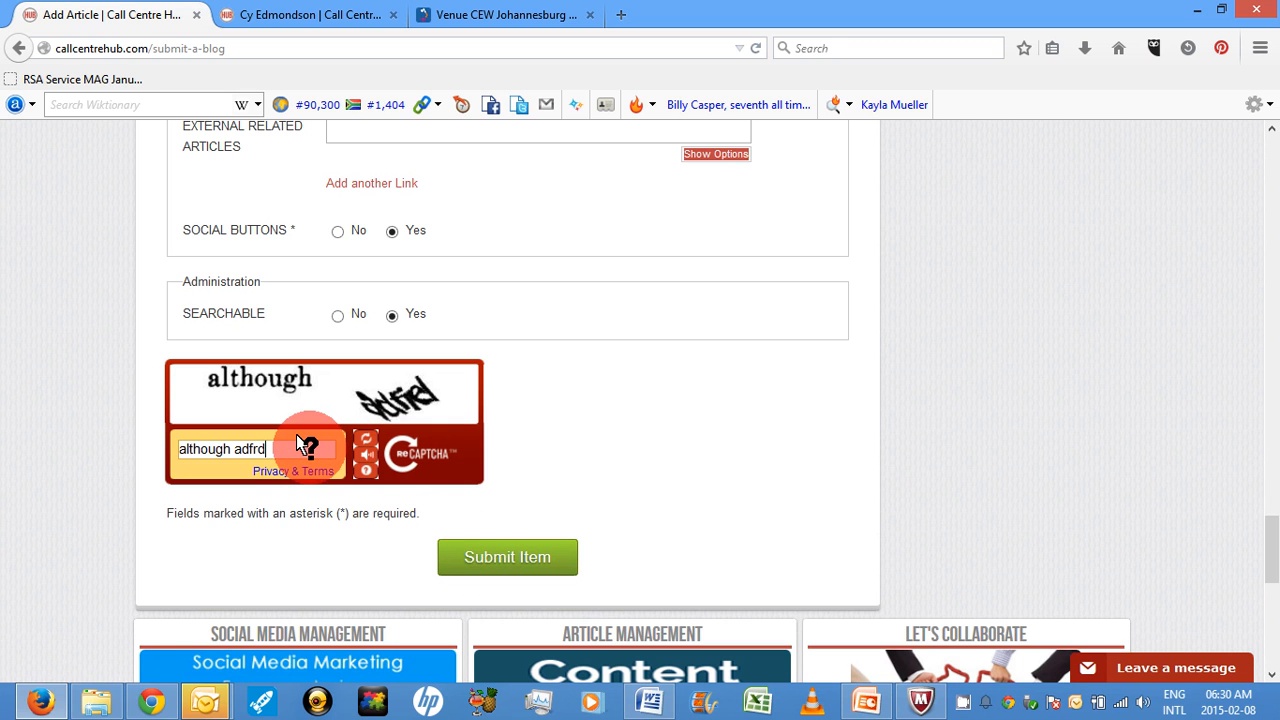
key(BackSpace)
text(ed)
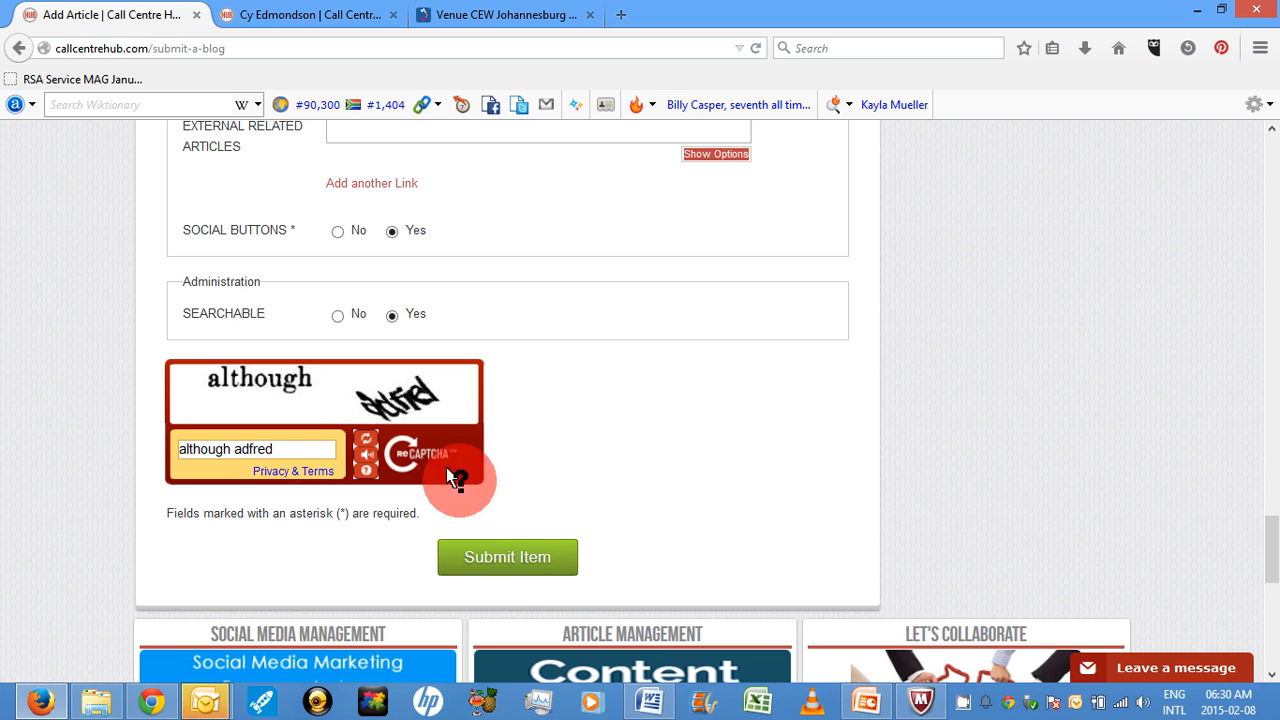
click(484, 551)
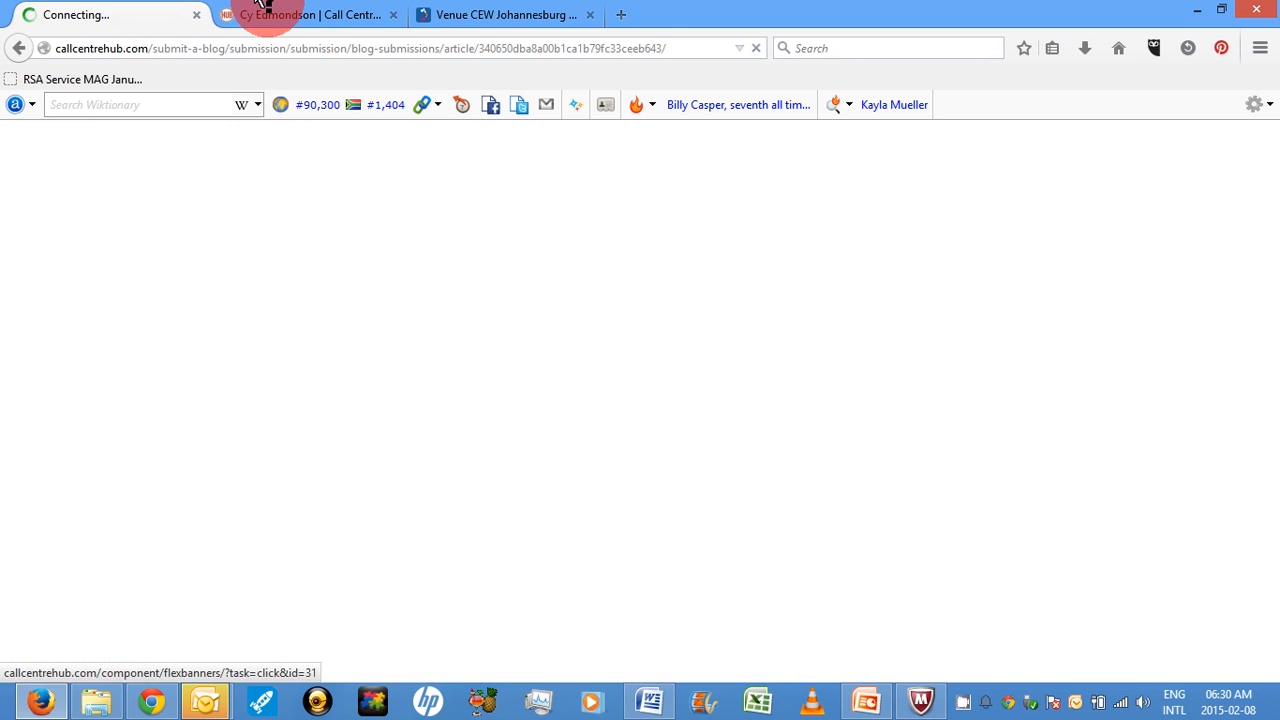
Step: Switch to the open author profile page and go from there to the website's main Blog page
click(260, 8)
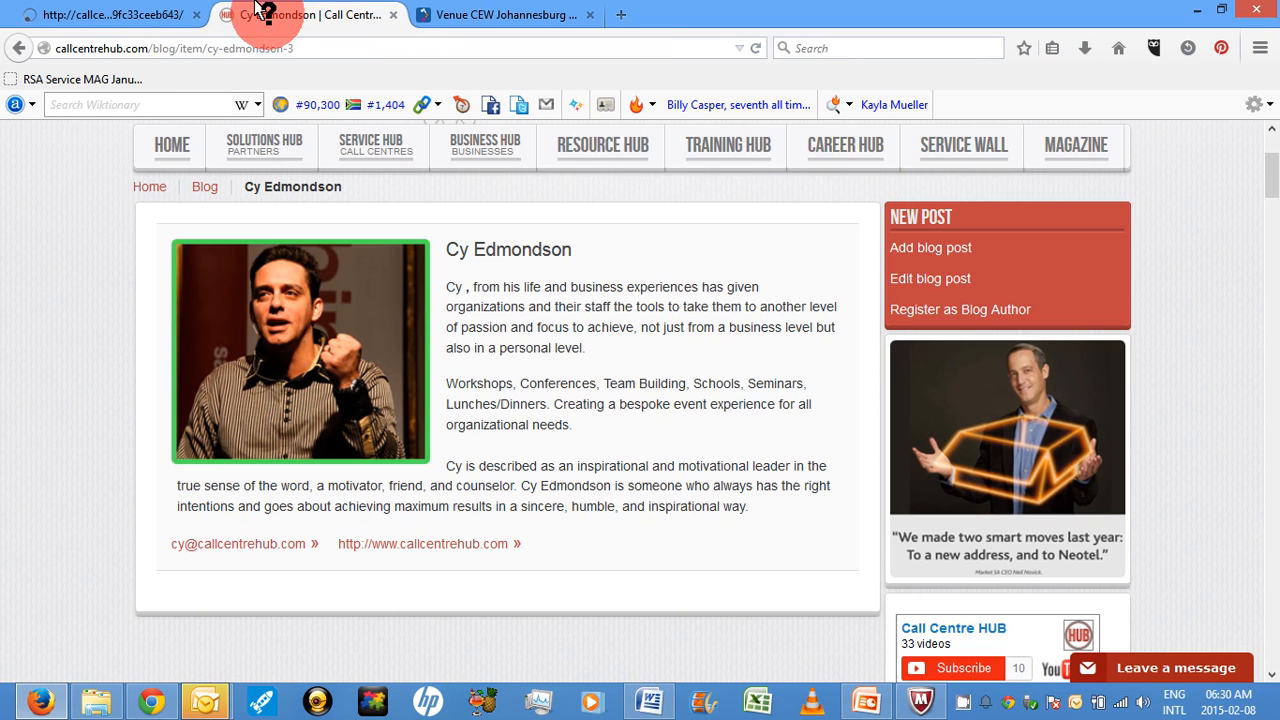
click(740, 303)
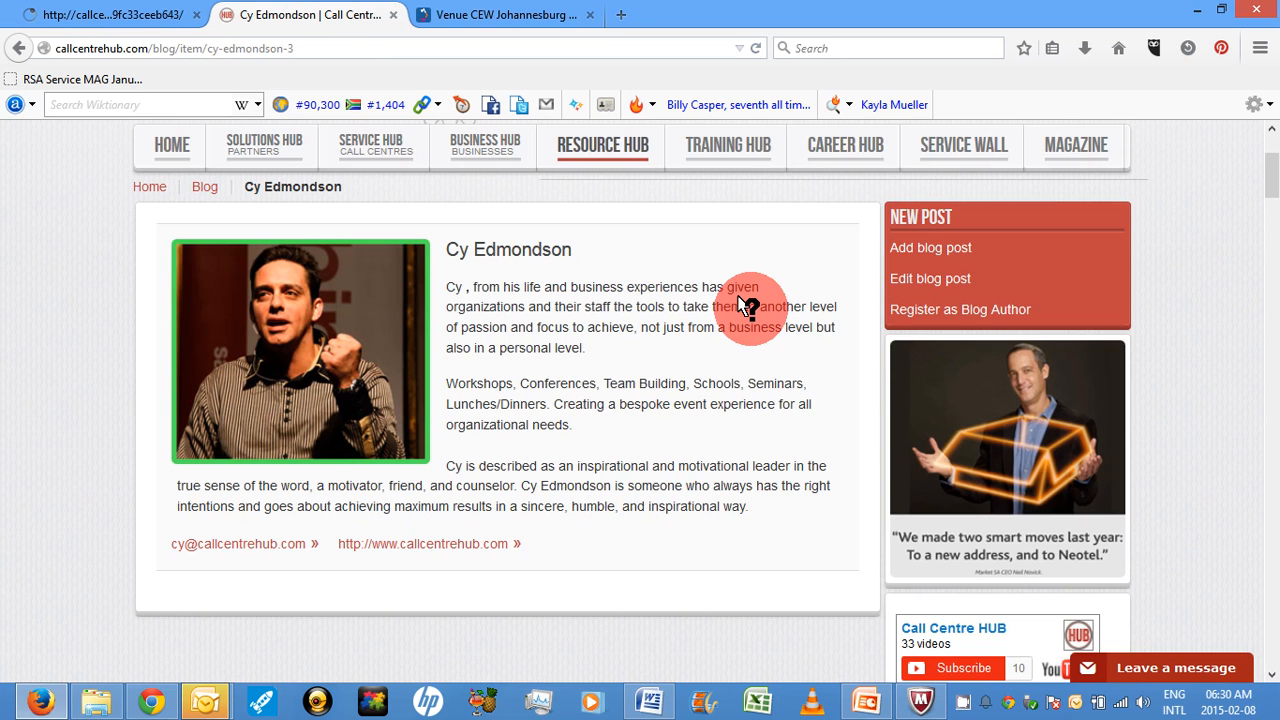
drag(1271, 175, 1270, 197)
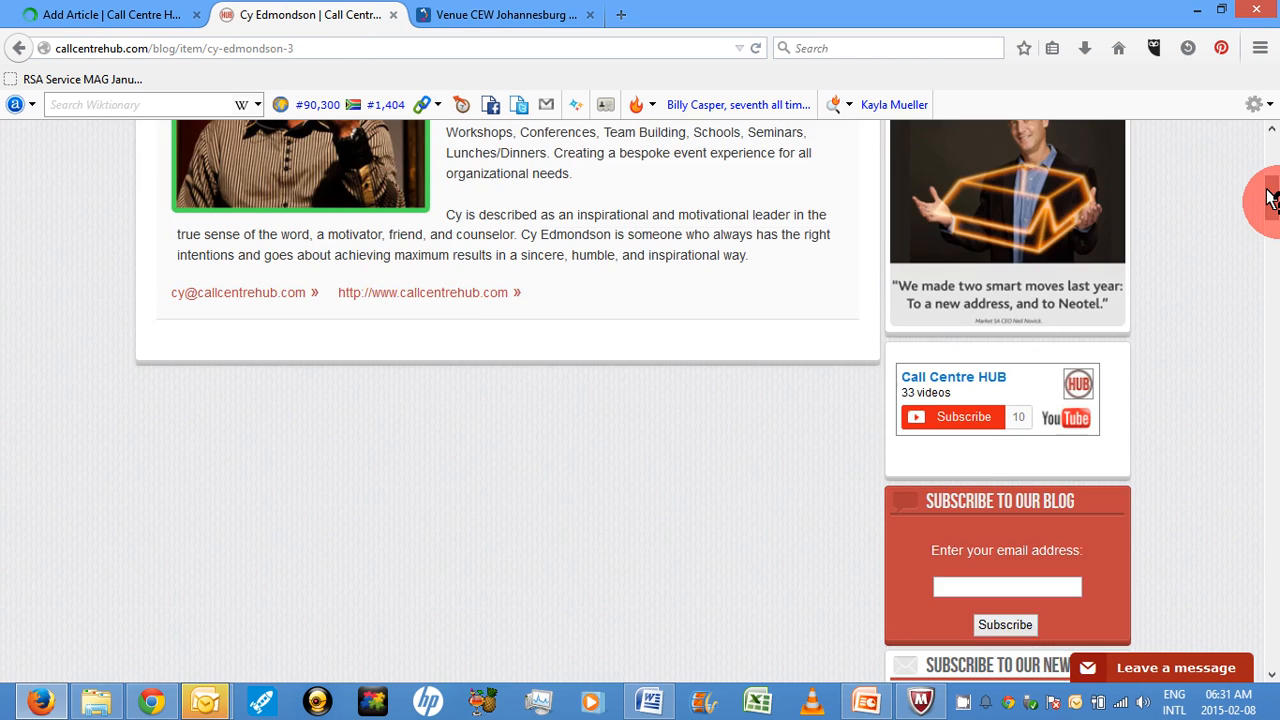
drag(1270, 197, 1088, 163)
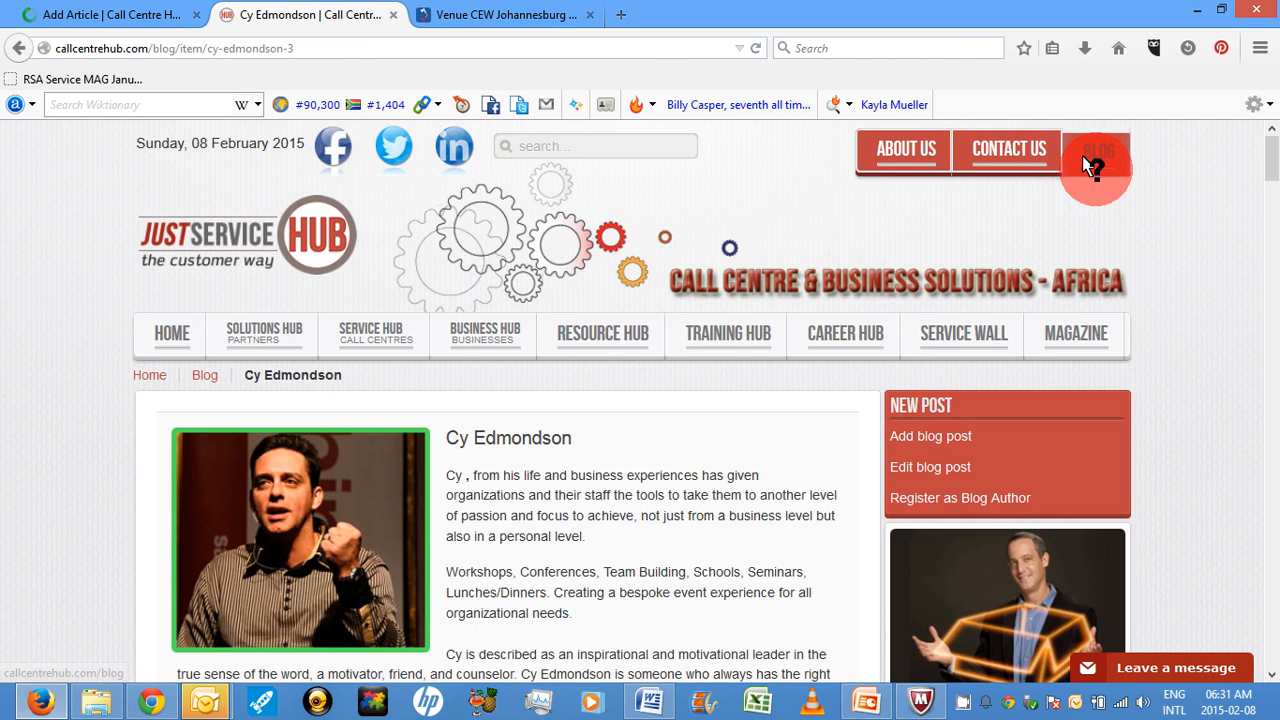
click(1093, 165)
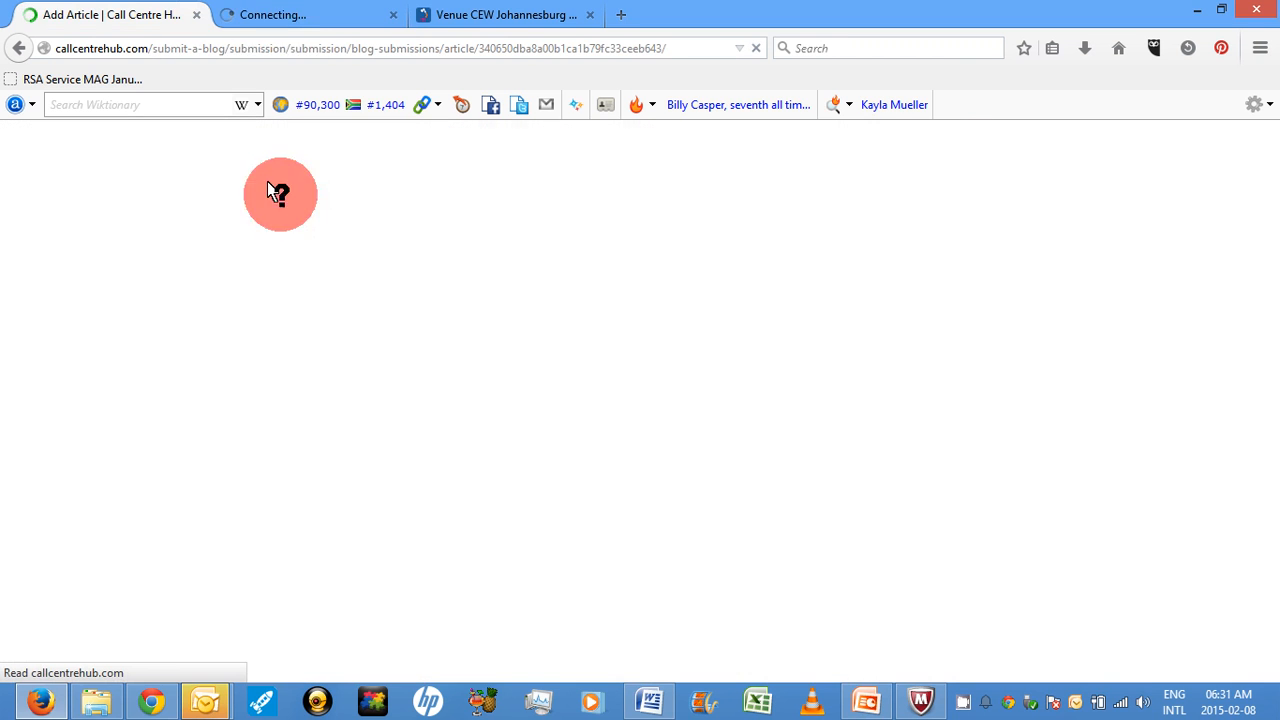
click(270, 12)
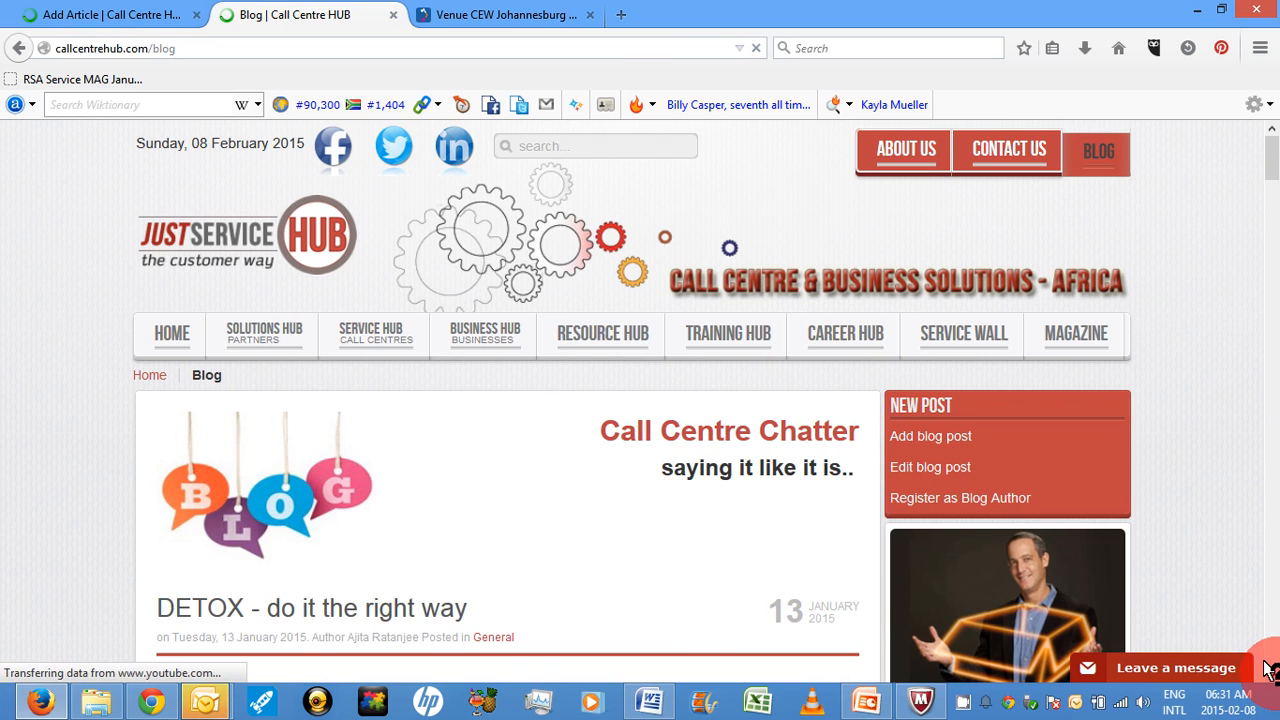
Step: Open the full "DETOX - do it the right way" post and look through it down to the share buttons and comment form
scroll(1265, 670, down, 2)
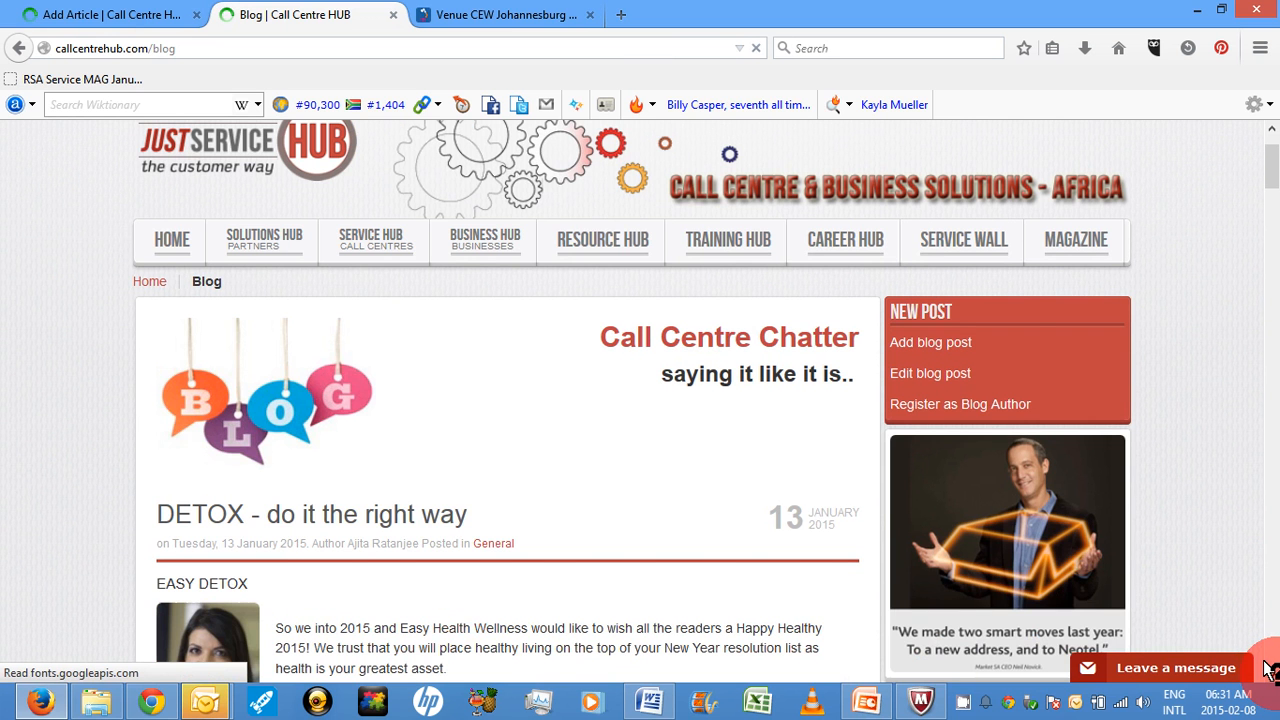
scroll(1265, 670, down, 5)
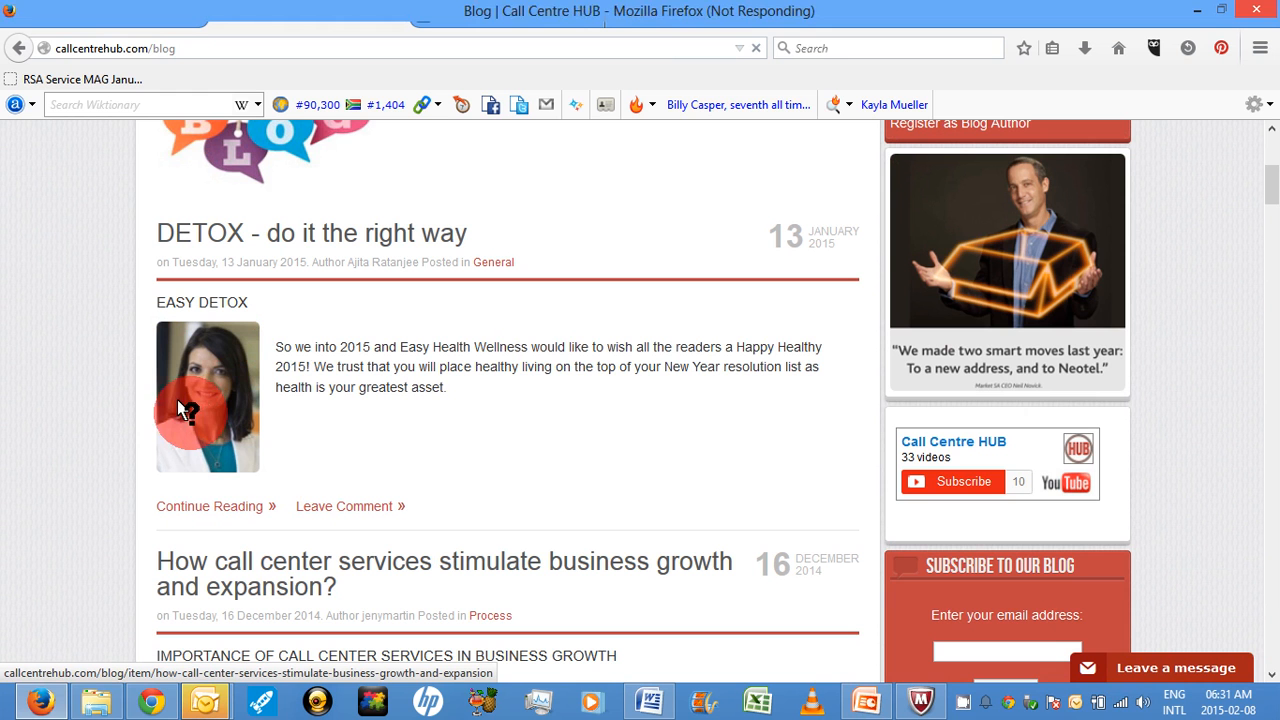
click(211, 502)
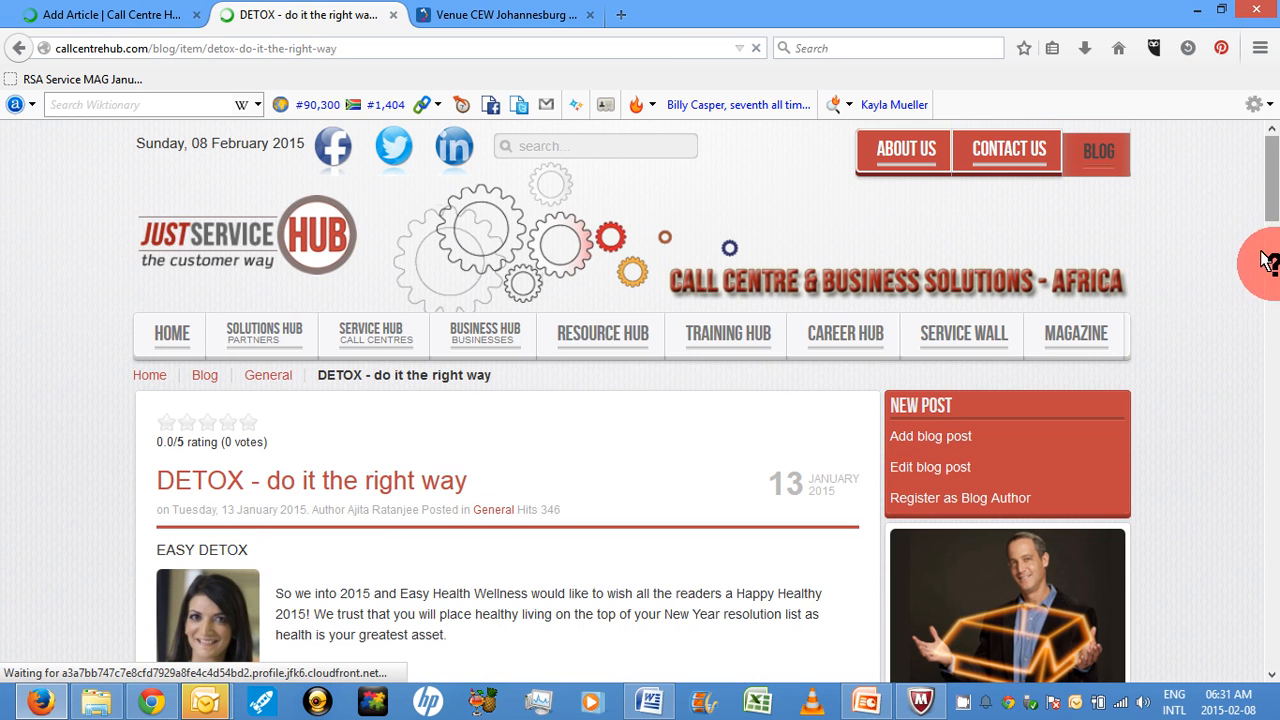
scroll(1250, 688, down, 5)
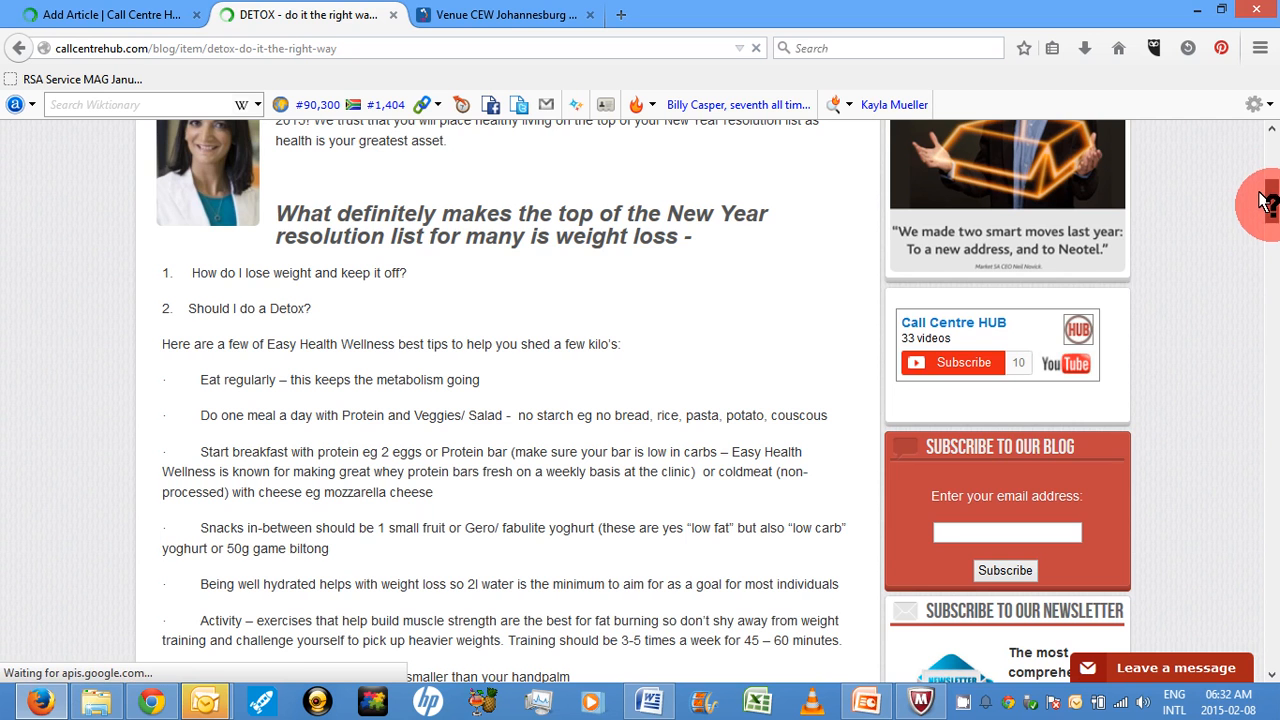
click(1265, 282)
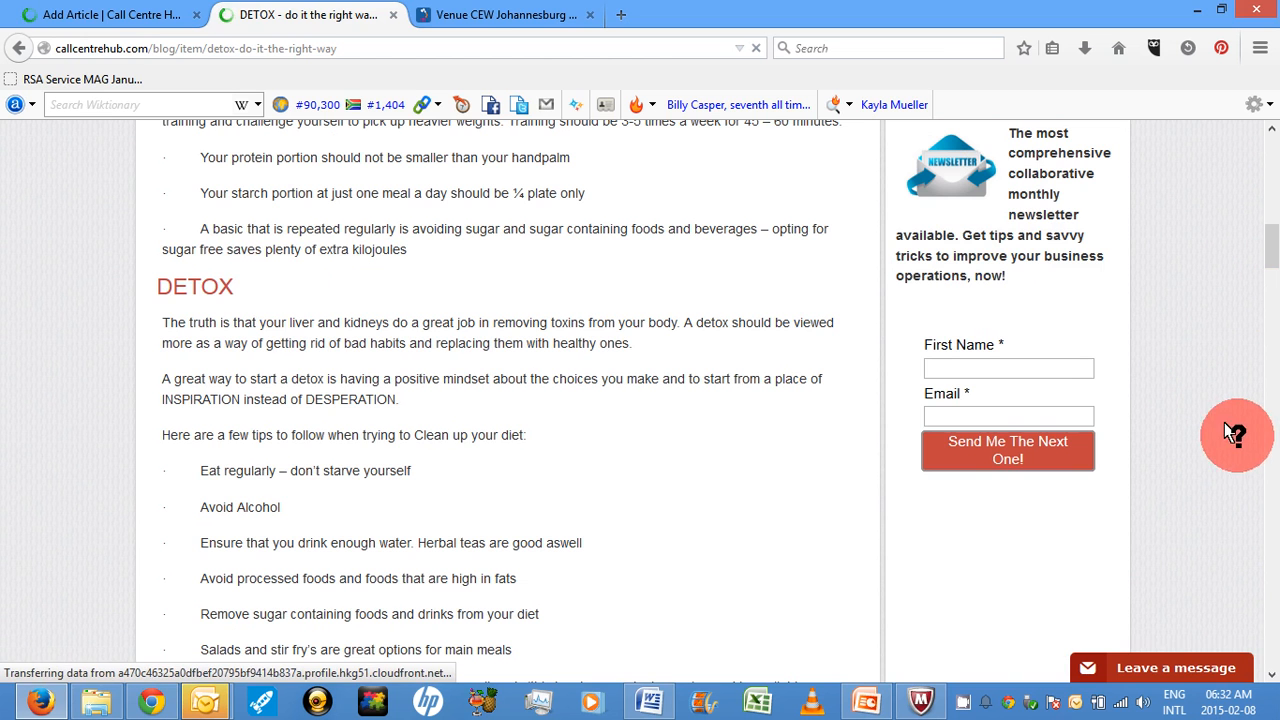
scroll(1262, 481, down, 4)
scroll(1265, 482, down, 2)
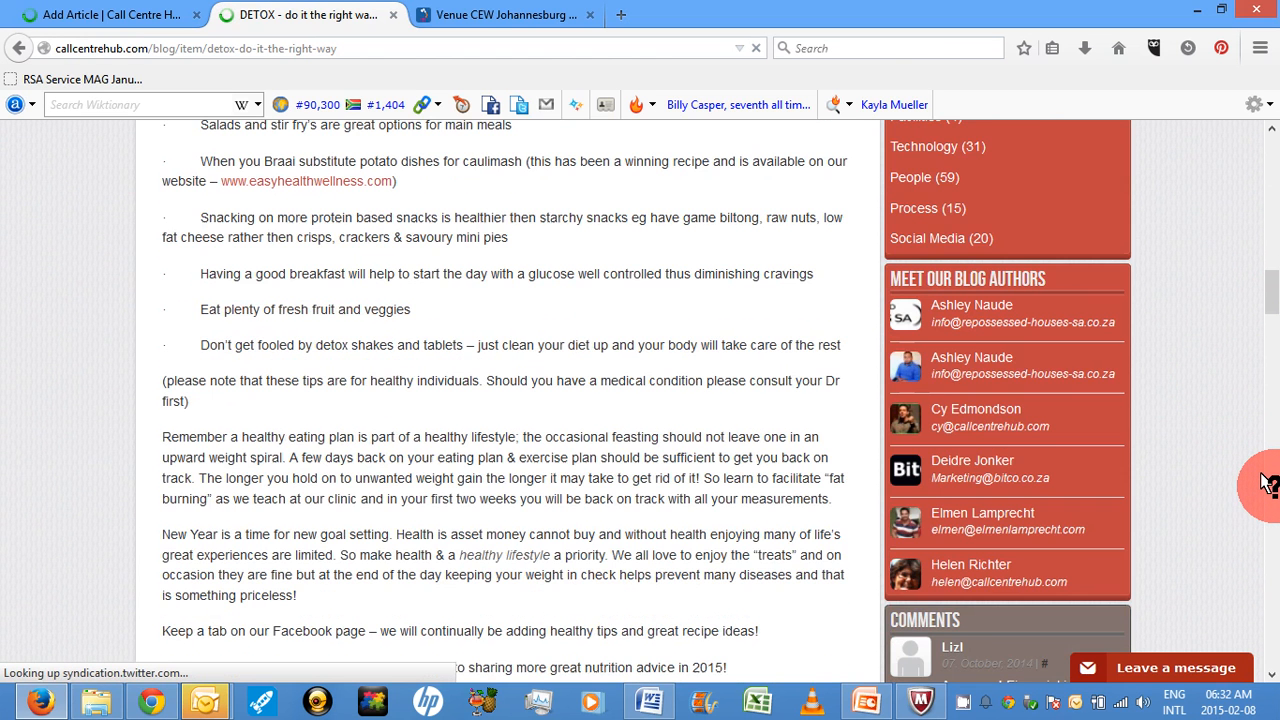
scroll(1265, 482, down, 1)
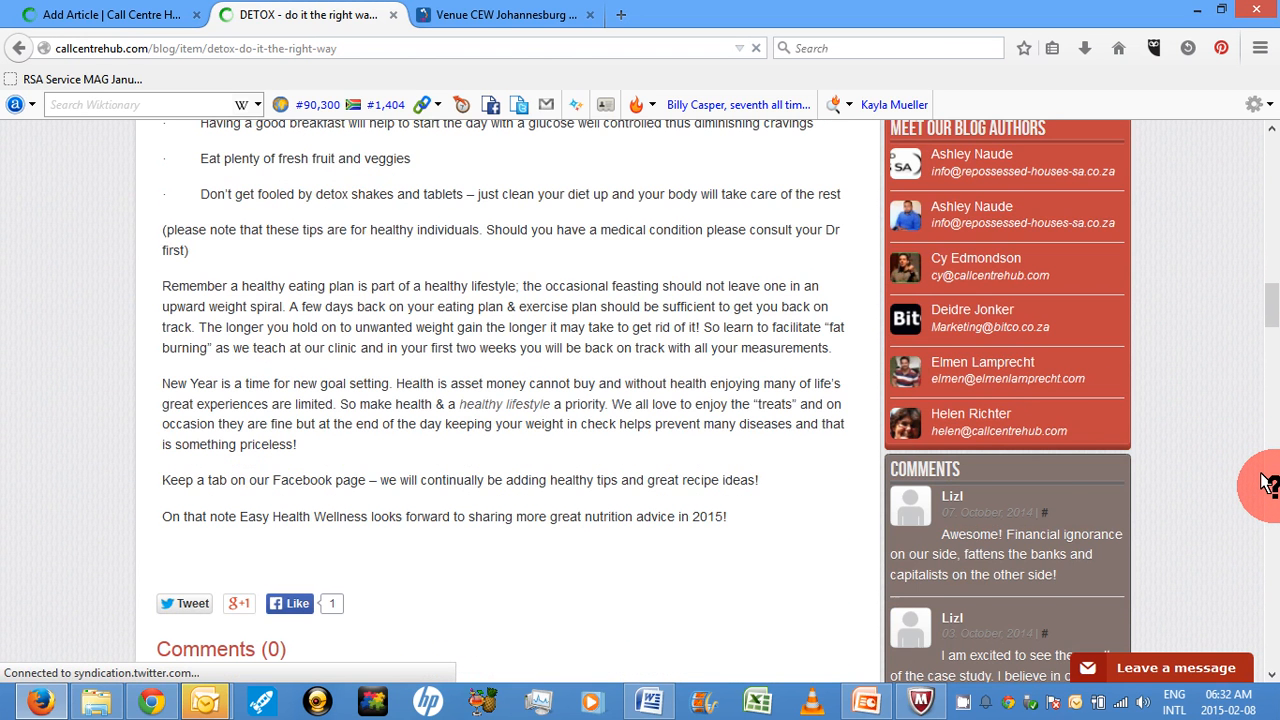
scroll(1265, 483, down, 4)
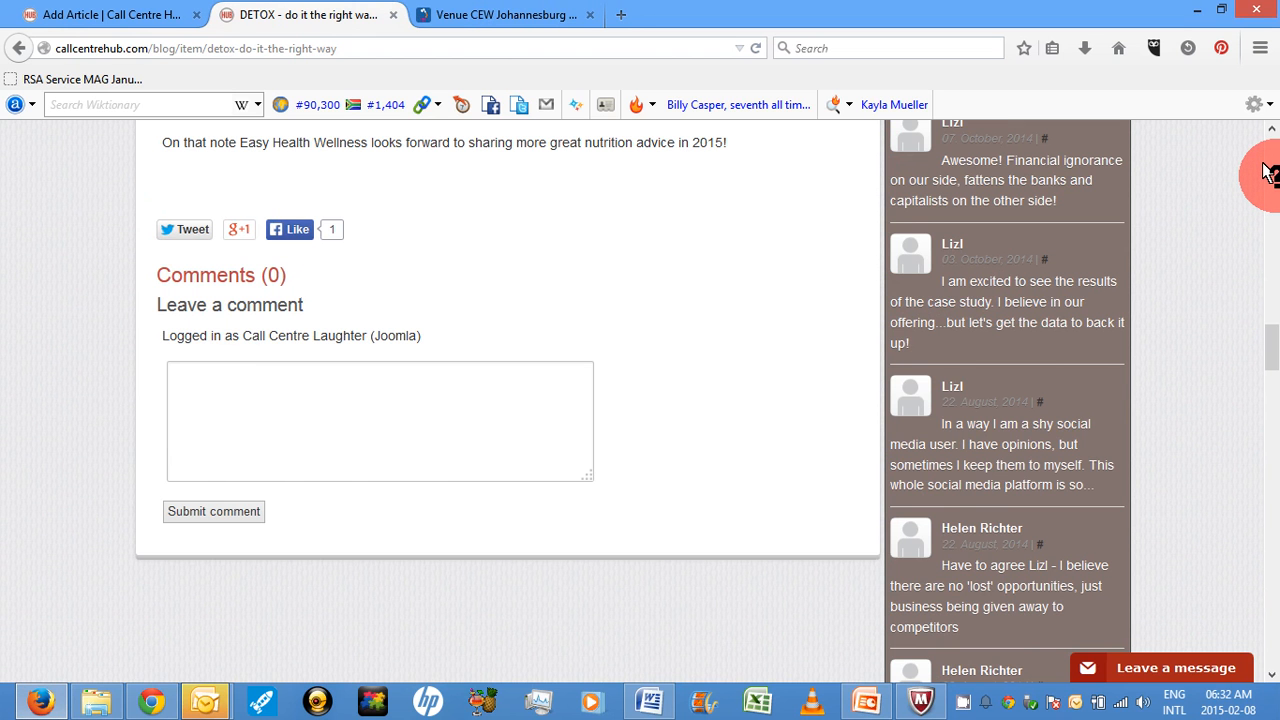
Step: Rate the "DETOX - do it the right way" post five stars
drag(1263, 164, 1255, 138)
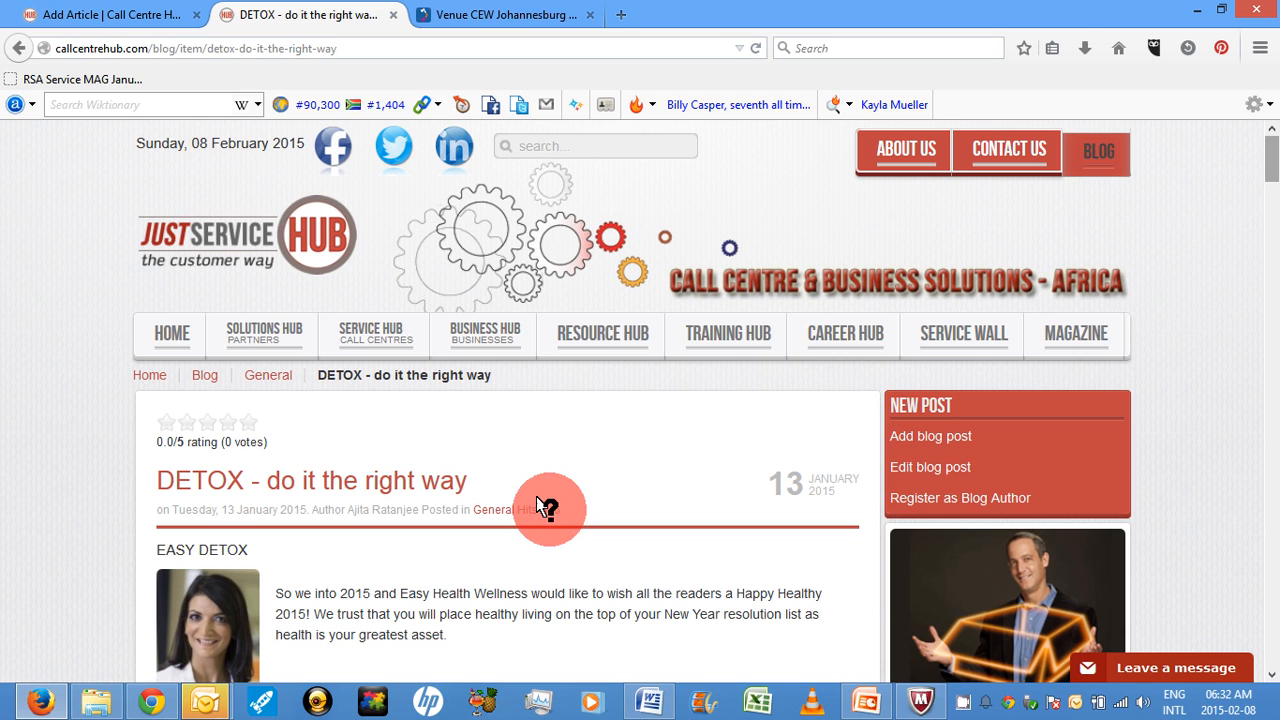
click(247, 422)
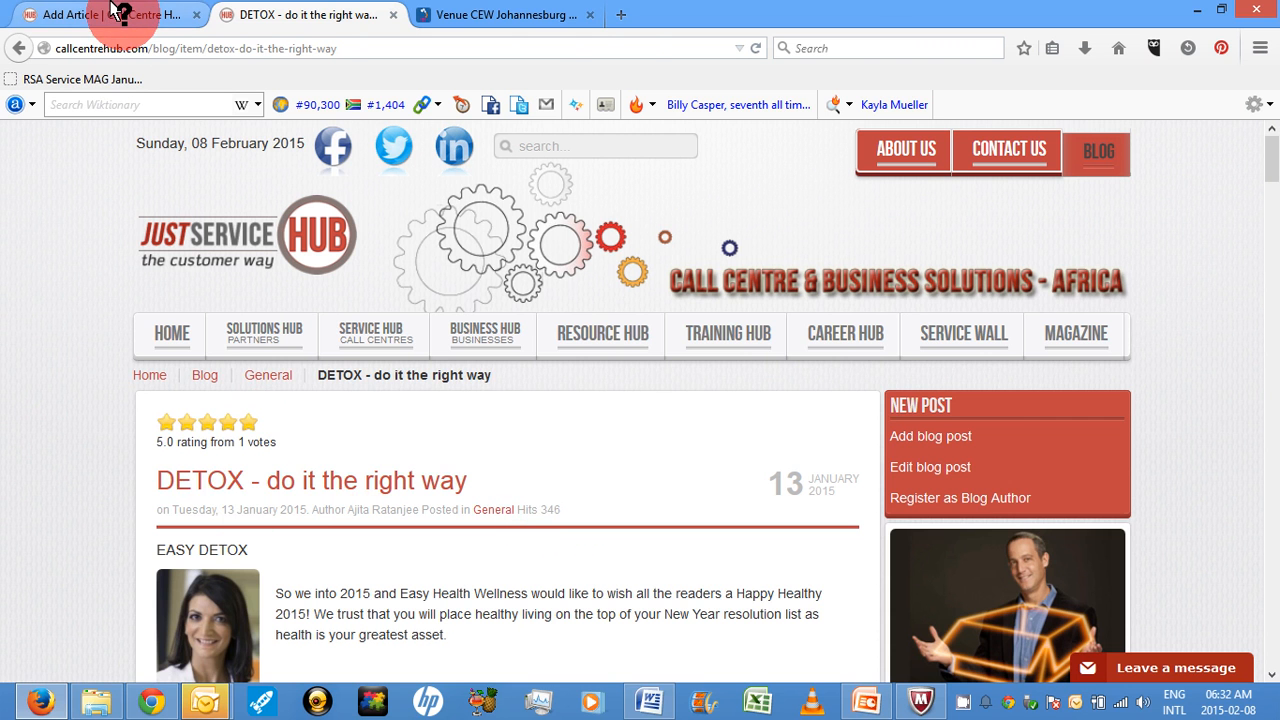
Step: Return to the Add Article form, enter the new reCAPTCHA verification text and resubmit the blog article
click(113, 12)
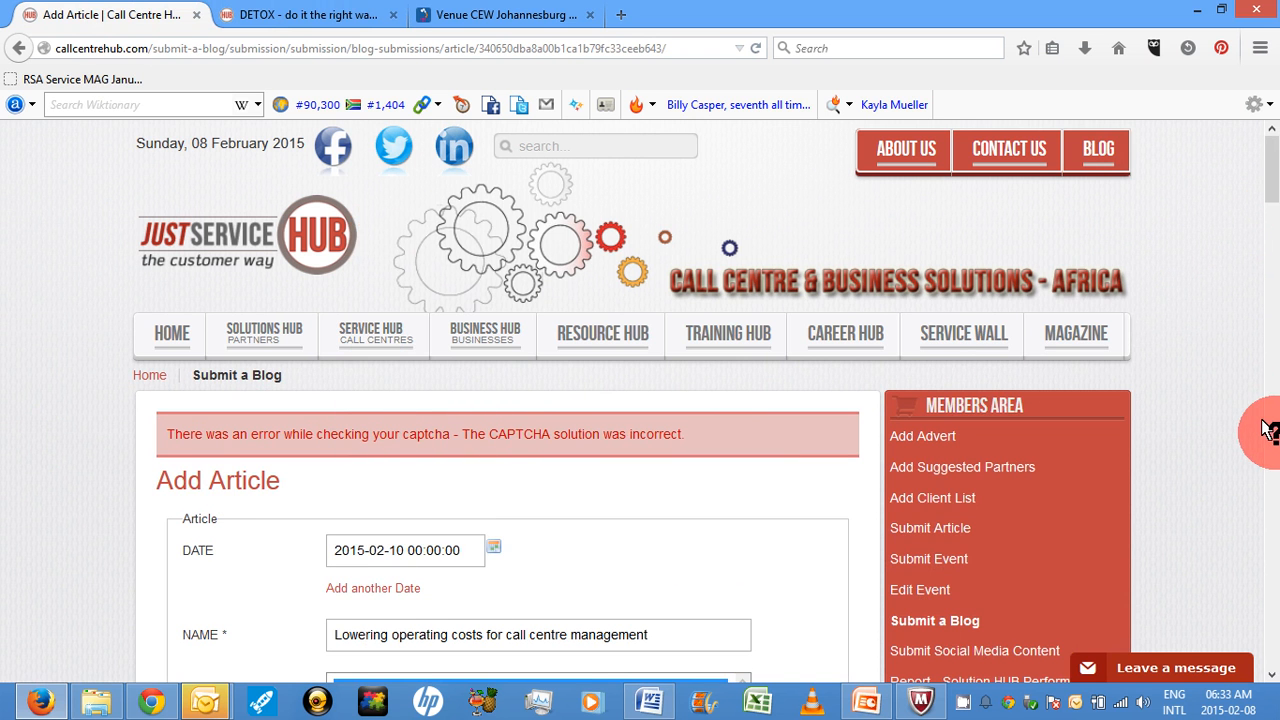
scroll(1265, 430, down, 6)
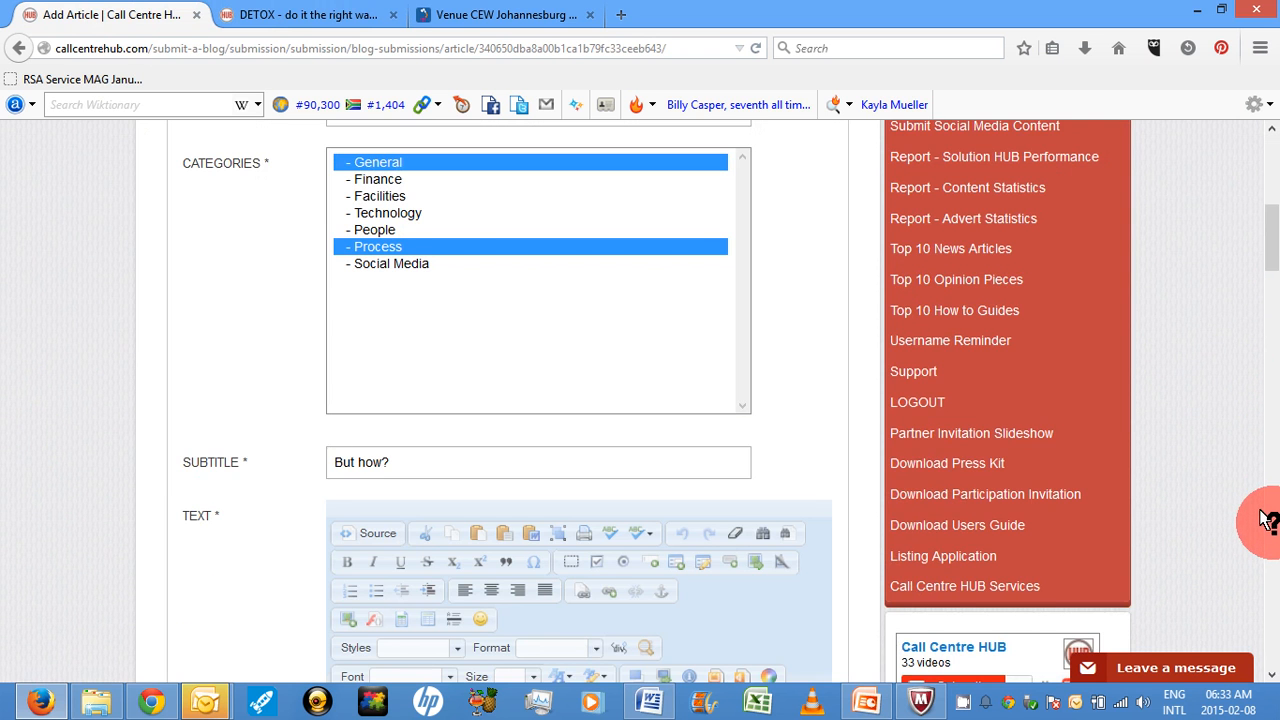
scroll(1265, 520, down, 5)
scroll(1265, 520, down, 10)
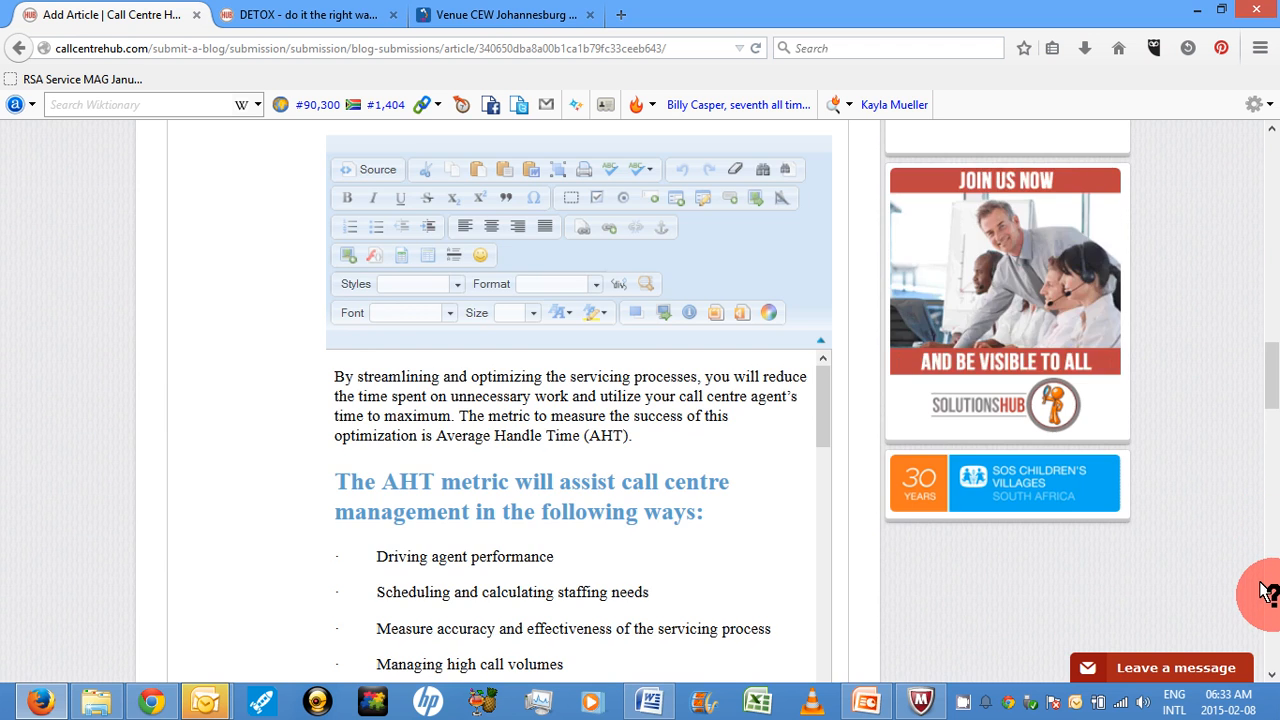
scroll(1265, 592, down, 10)
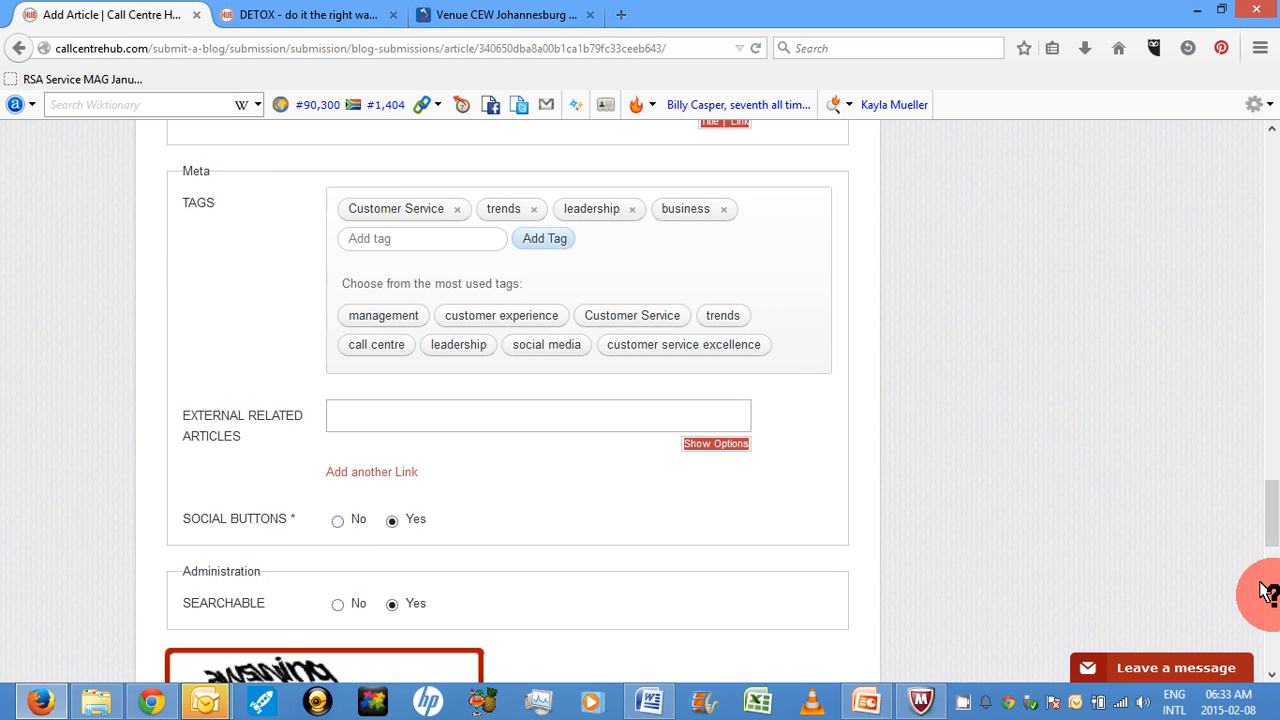
scroll(1265, 592, down, 8)
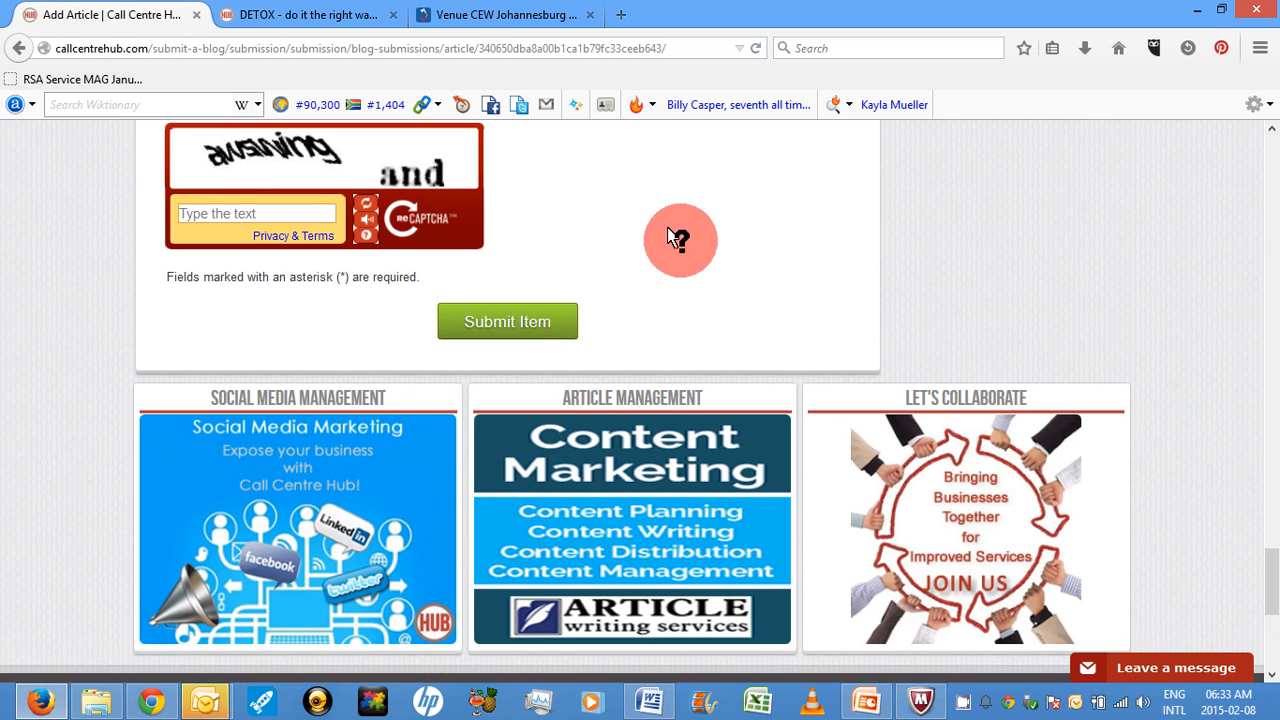
click(284, 216)
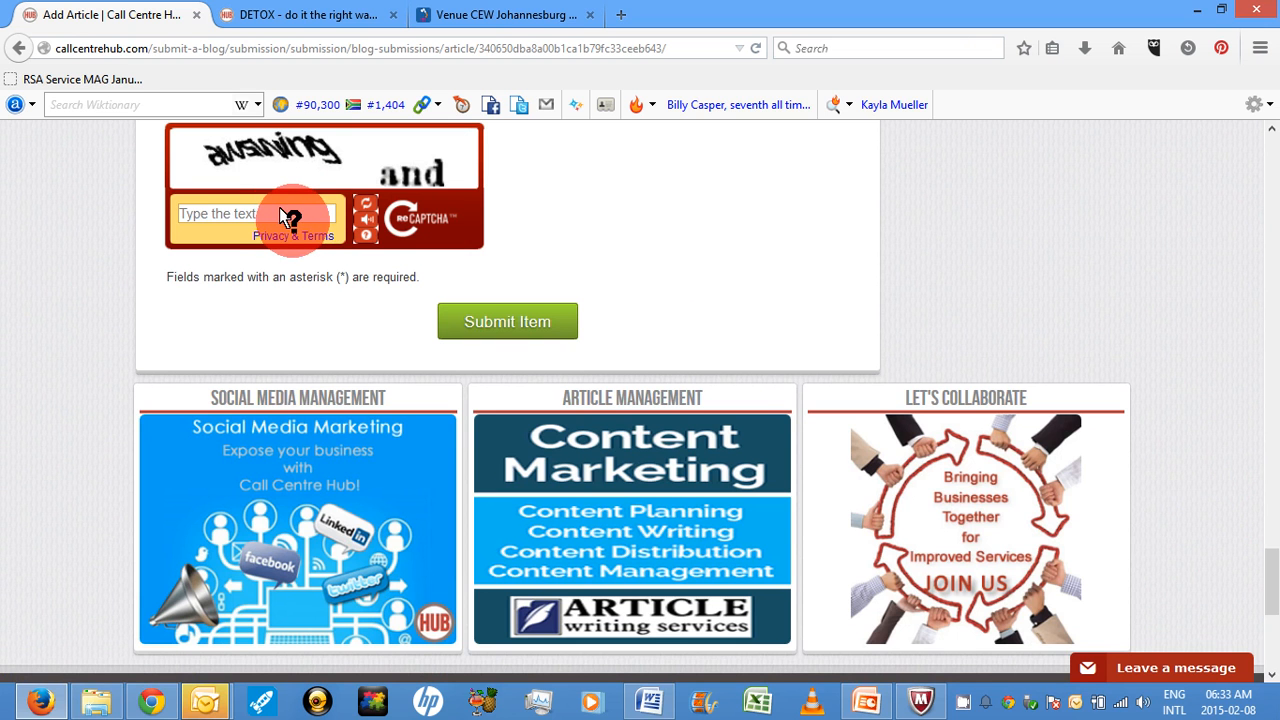
text(aws)
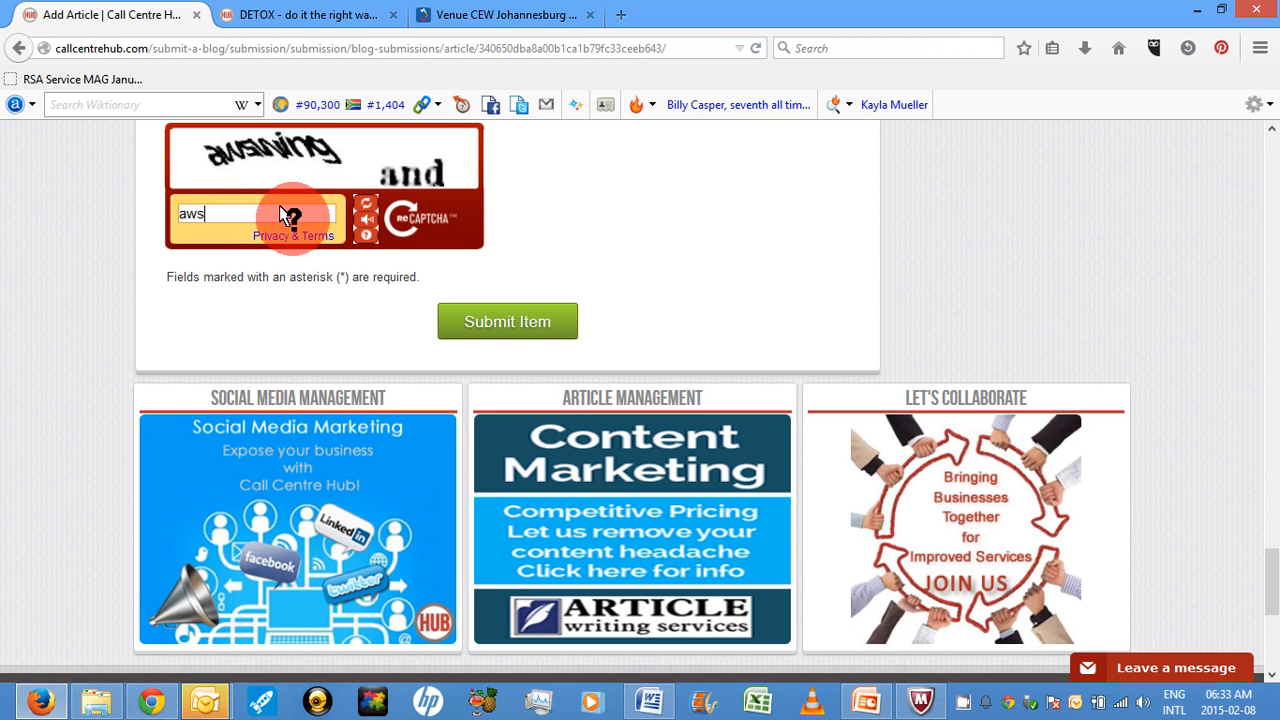
text(wing)
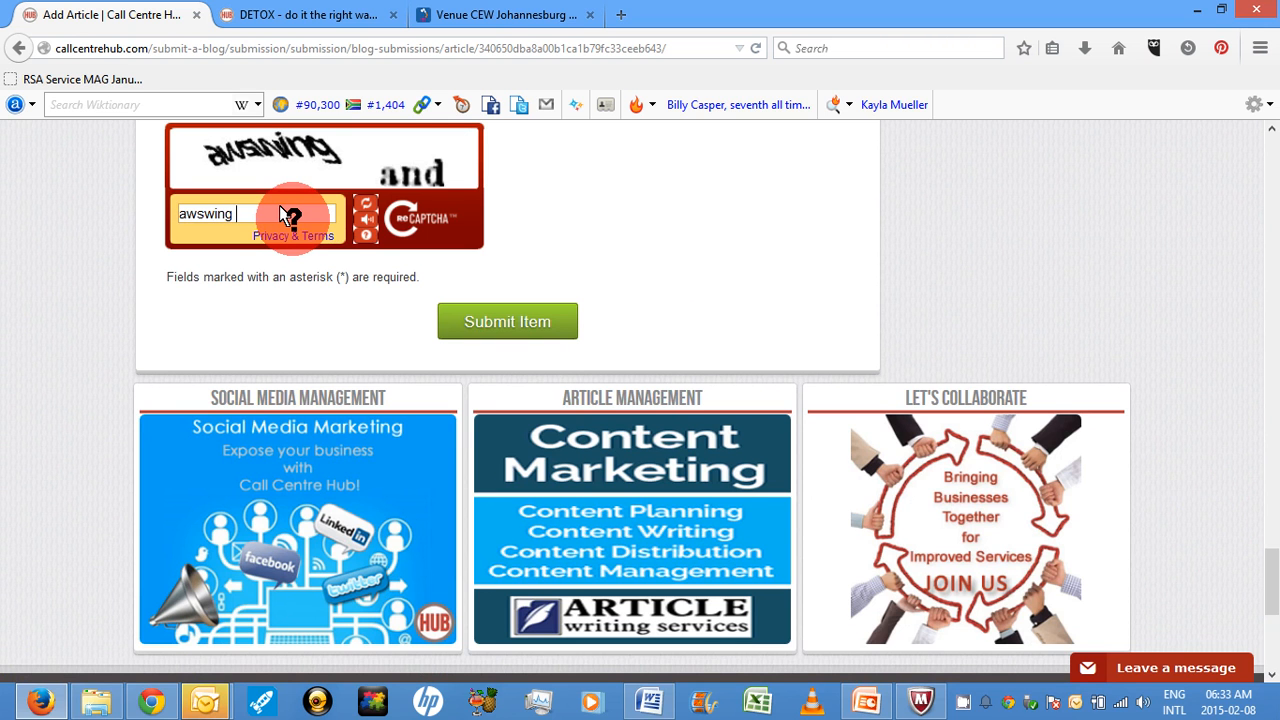
text( and)
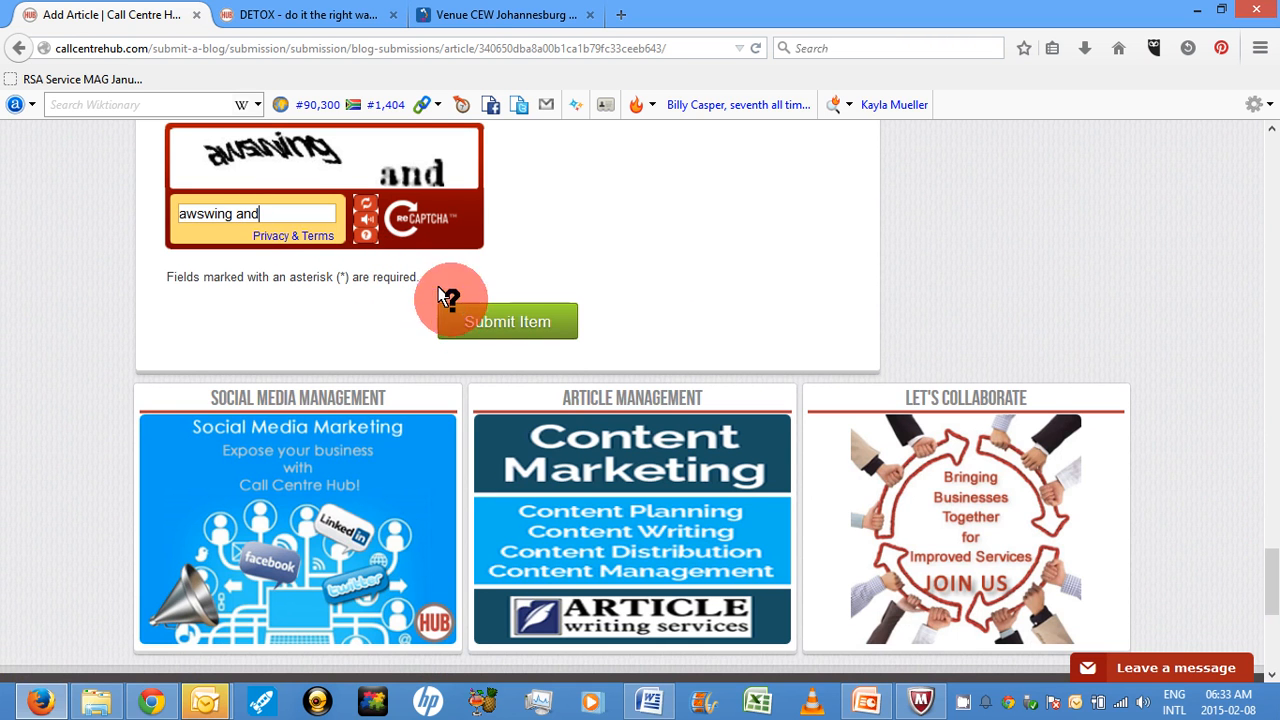
click(490, 322)
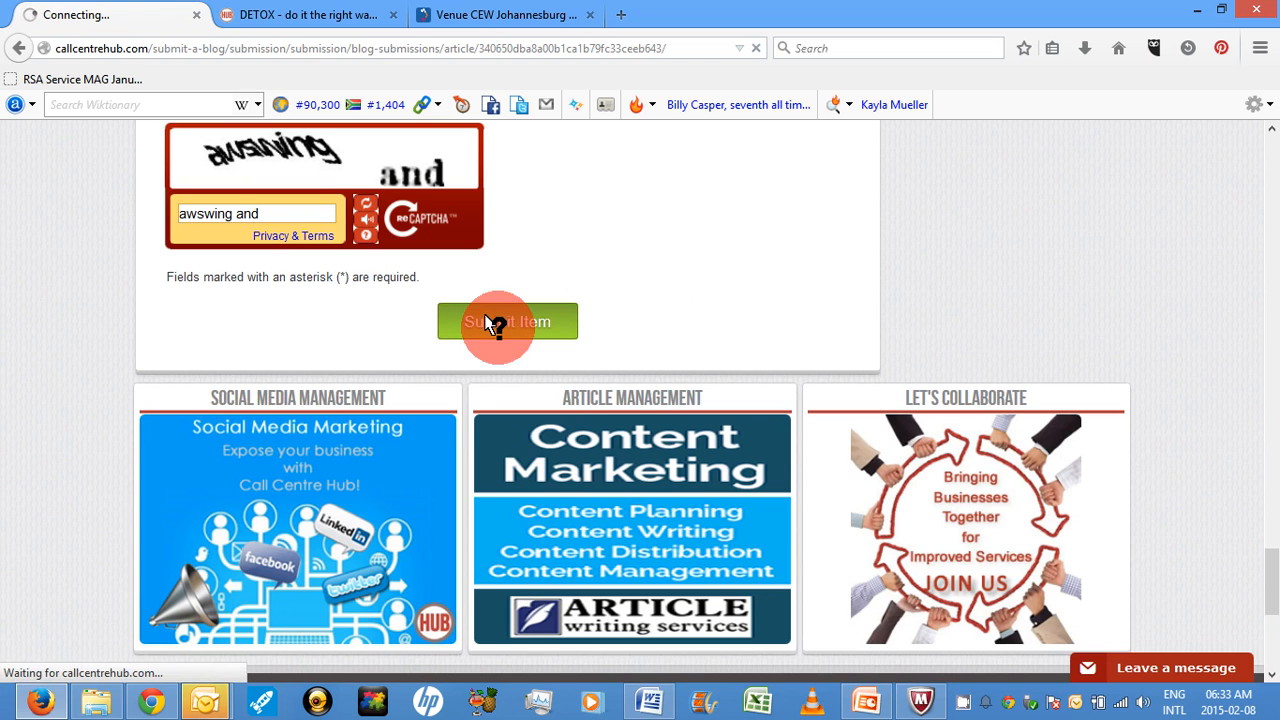
Step: Open the General category under Call Centre Chatter and look through its list of blog articles
scroll(487, 323, down, 3)
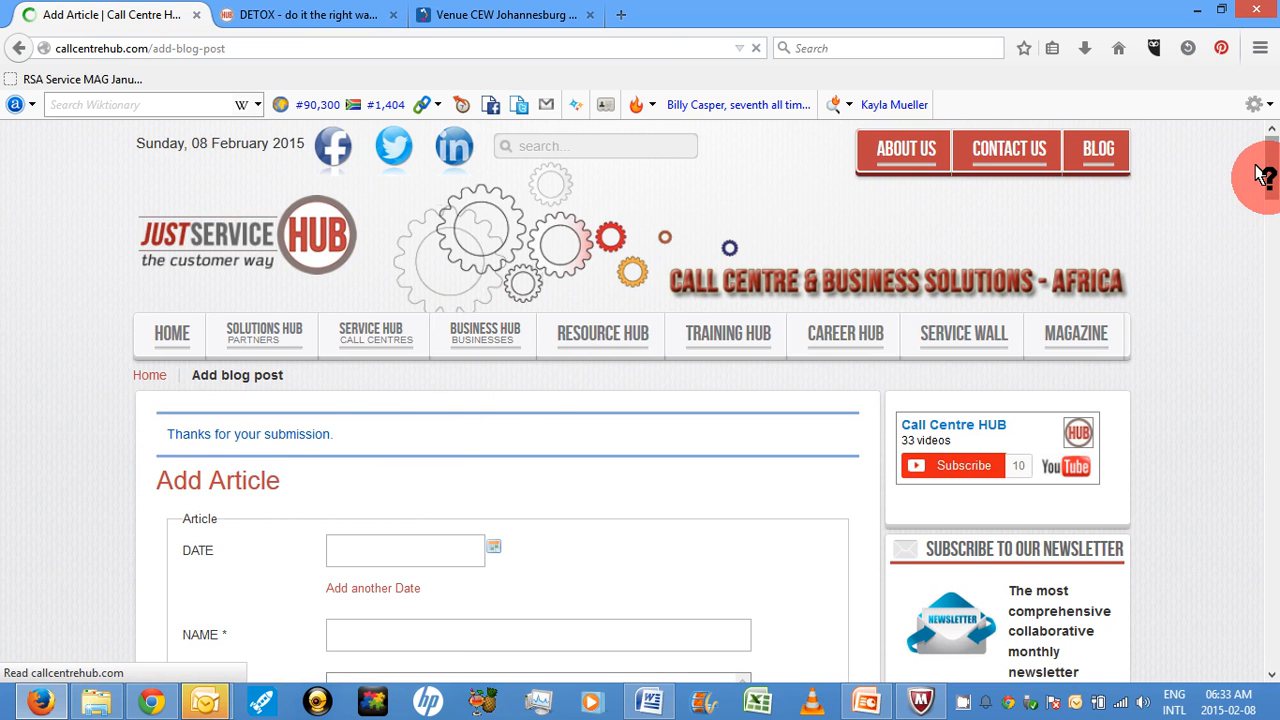
click(1270, 330)
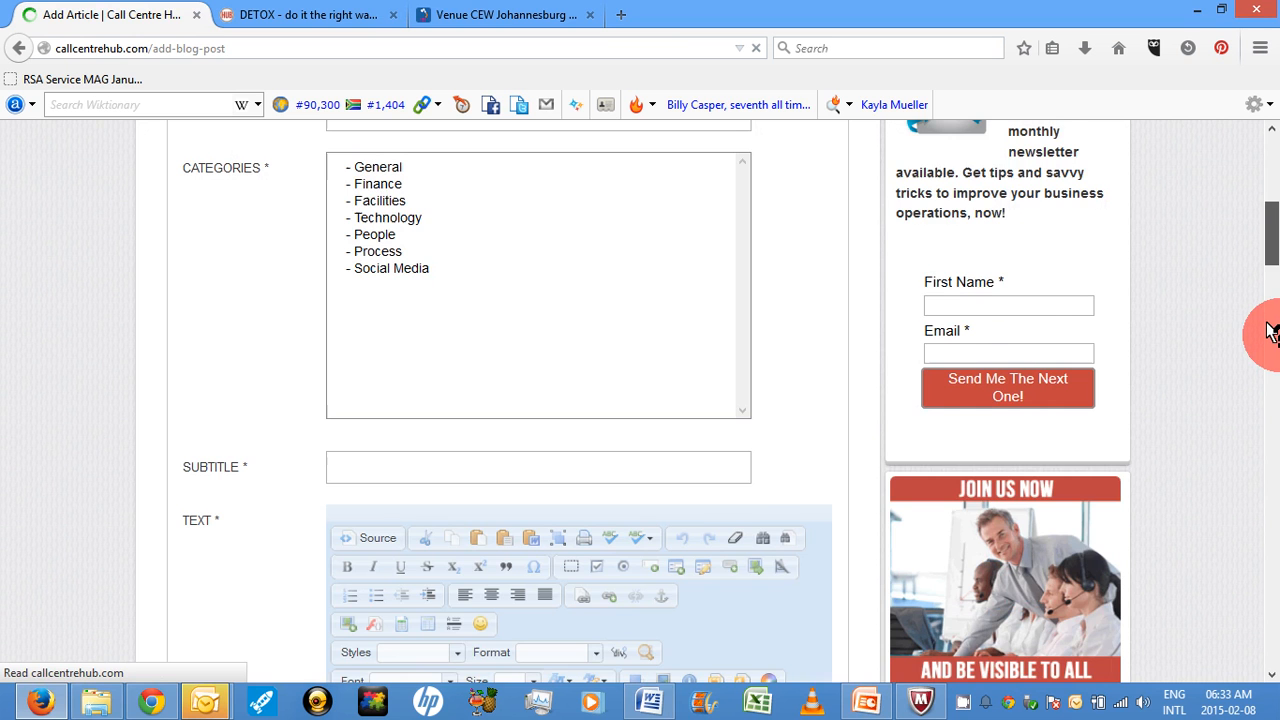
click(1270, 330)
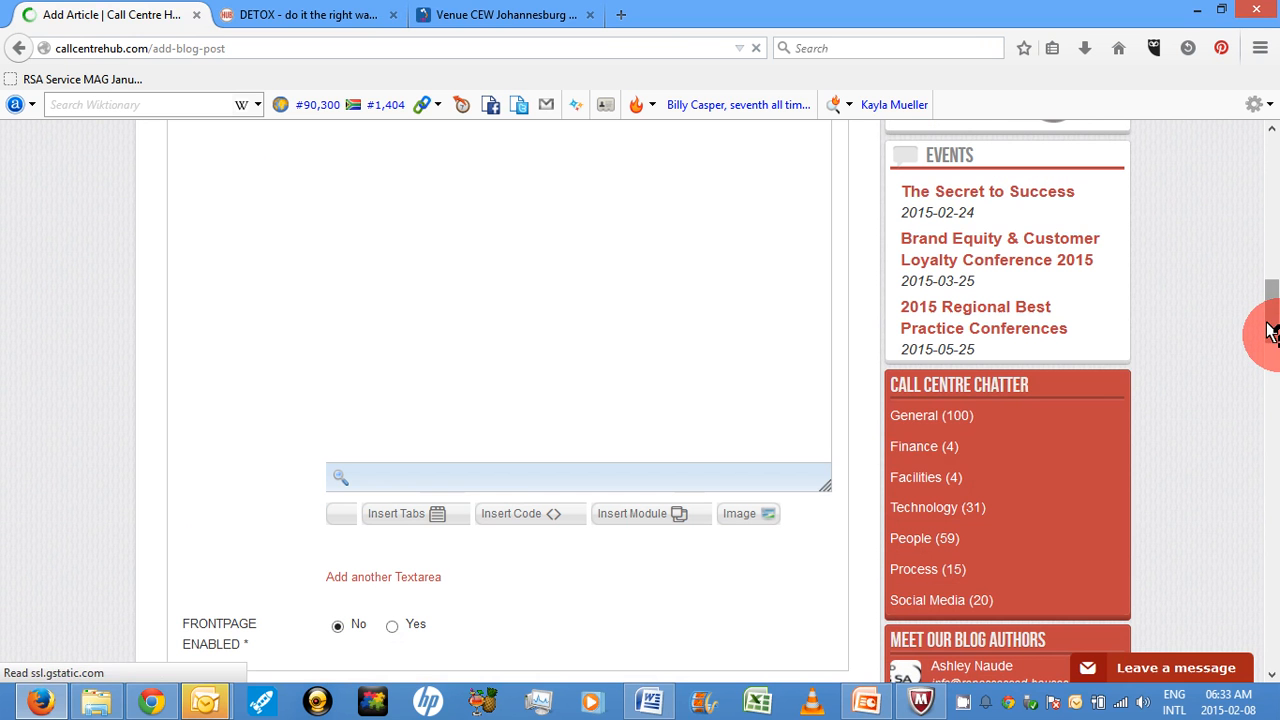
click(910, 417)
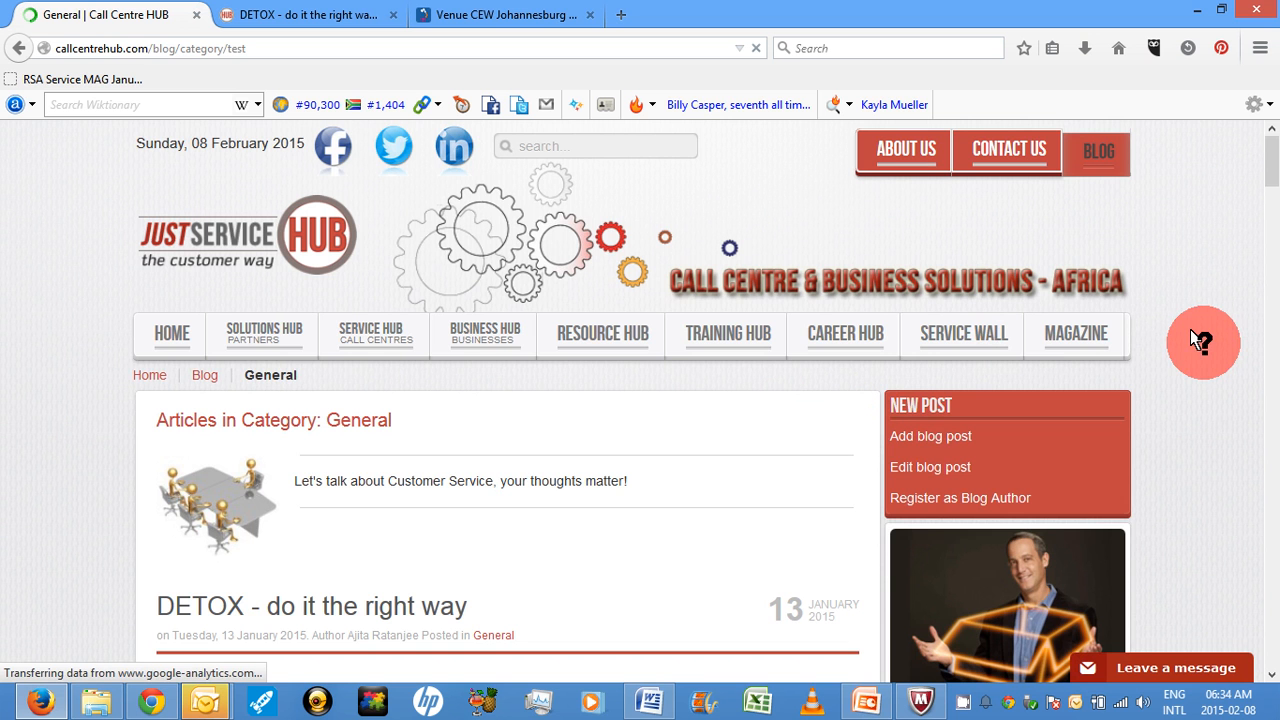
scroll(1269, 300, down, 10)
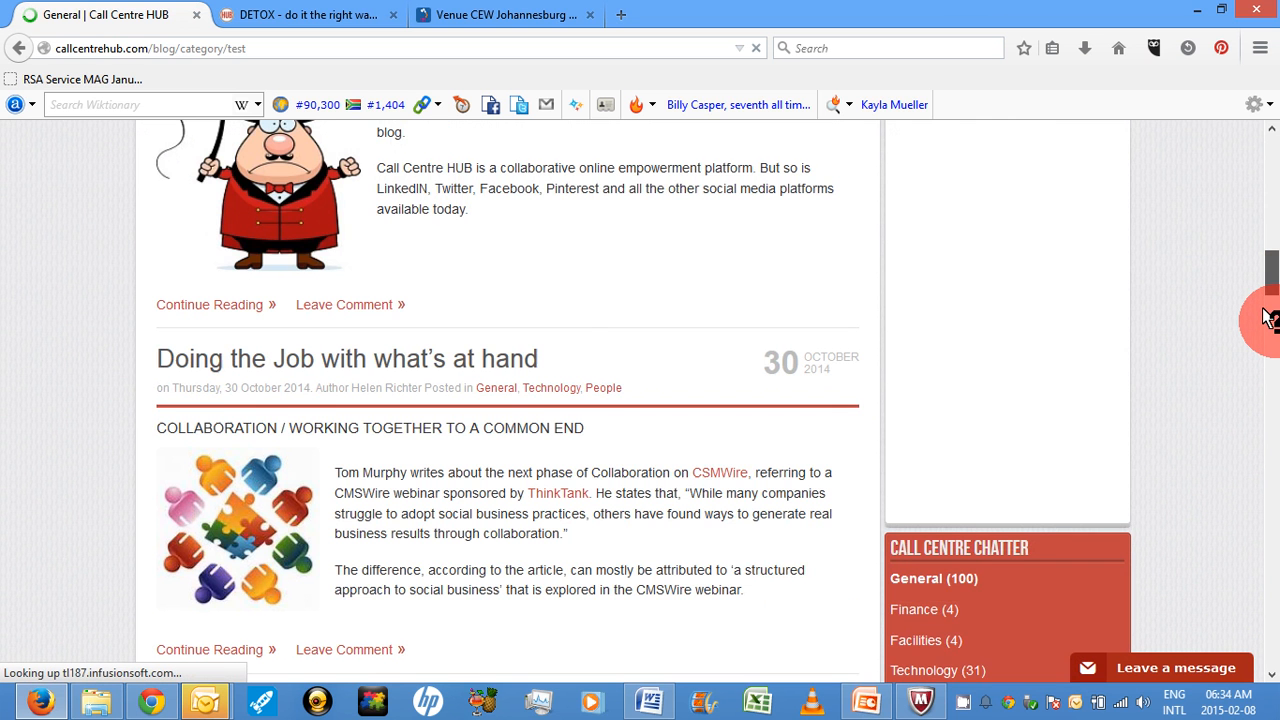
scroll(1266, 318, down, 5)
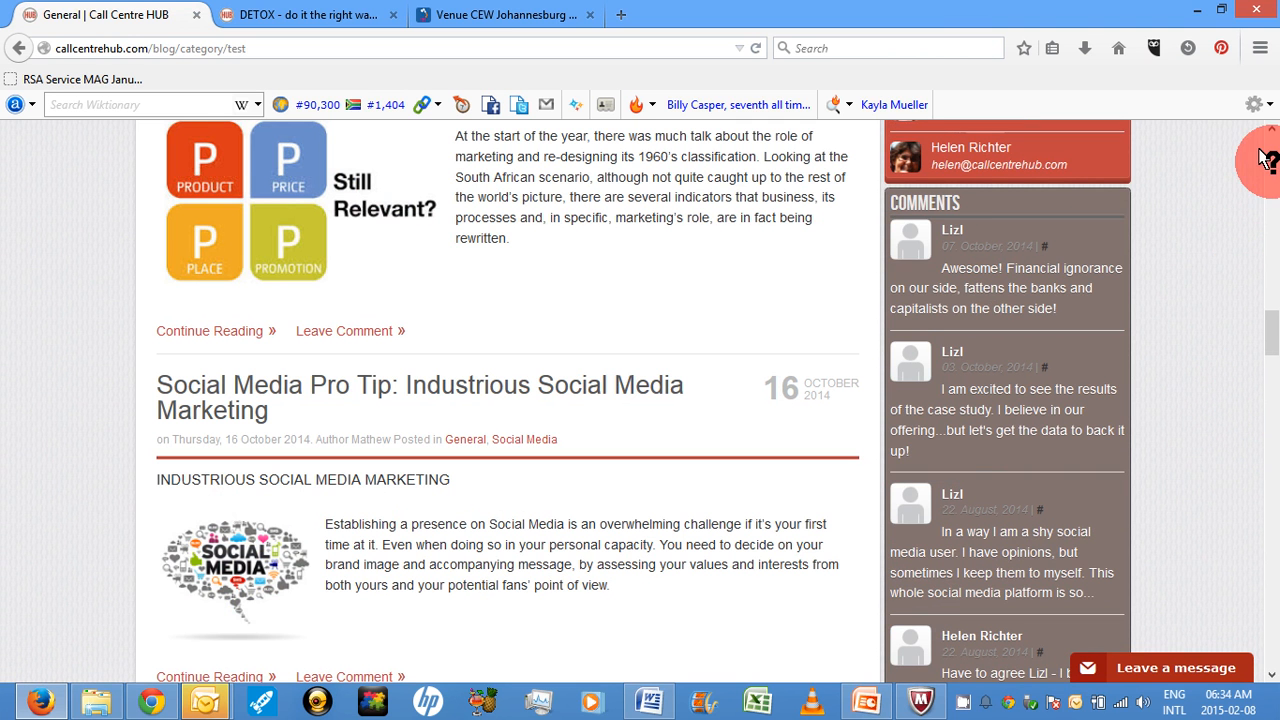
scroll(1262, 158, up, 5)
scroll(1262, 158, up, 10)
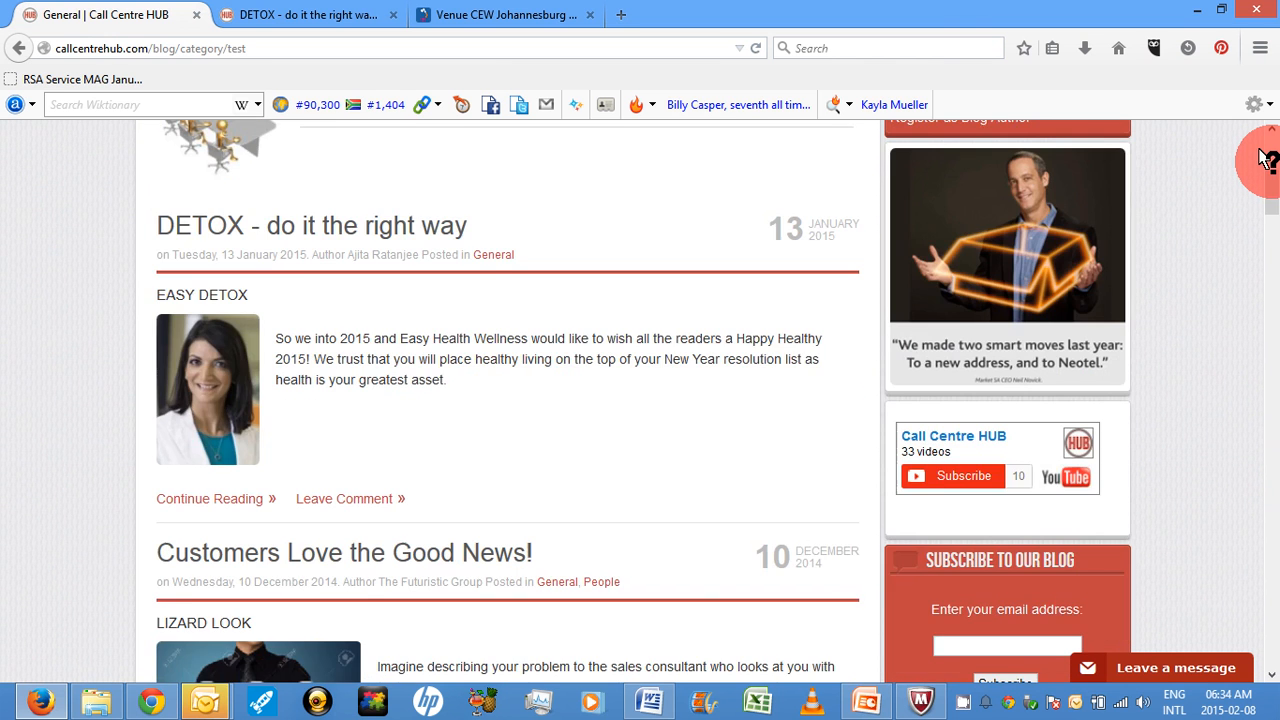
scroll(1262, 158, up, 4)
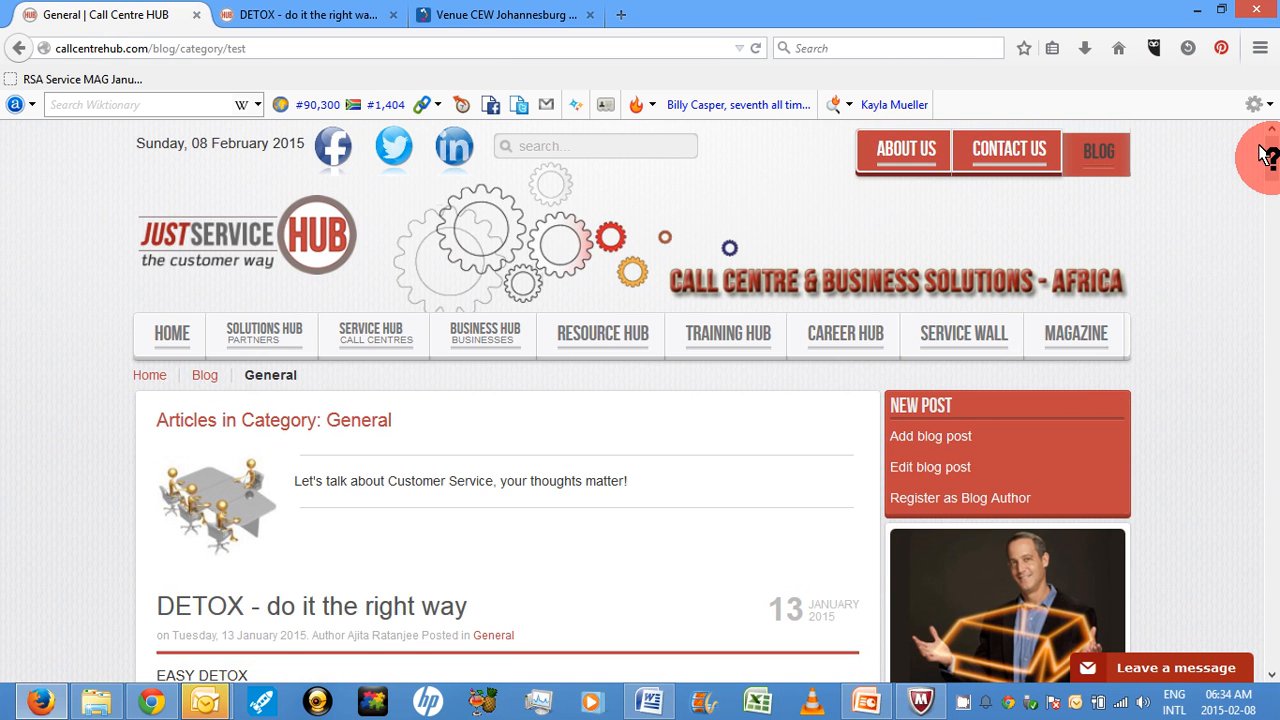